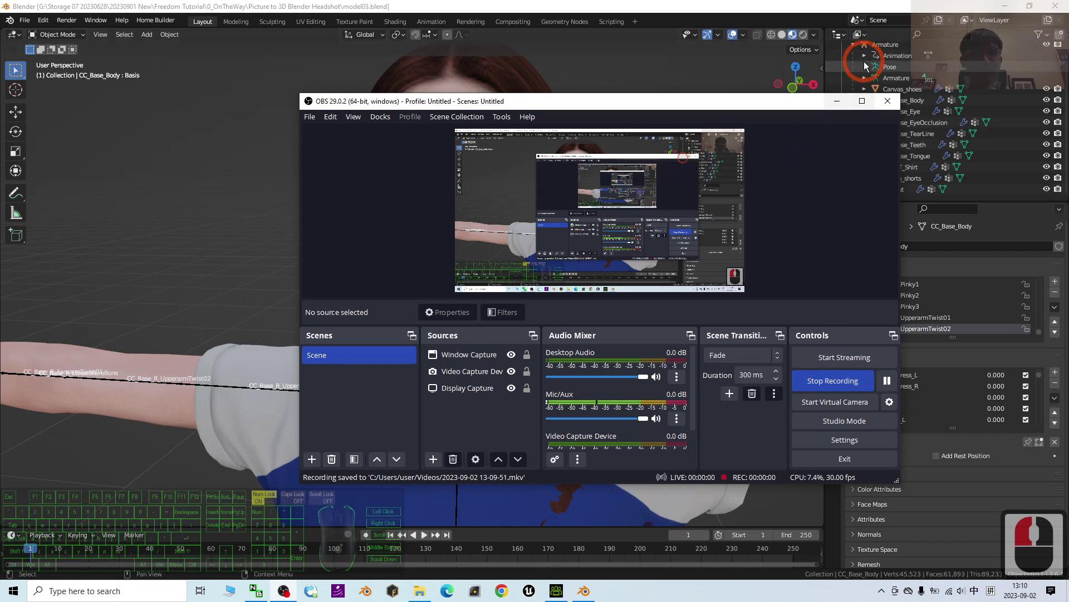
Step: Orbit around the character's head, then un-maximize the Blender window to reveal the desktop
{"action": "left_click", "coordinate": [837, 101]}
{"action": "middle_click_drag", "start_coordinate": [670, 280], "coordinate": [499, 323]}
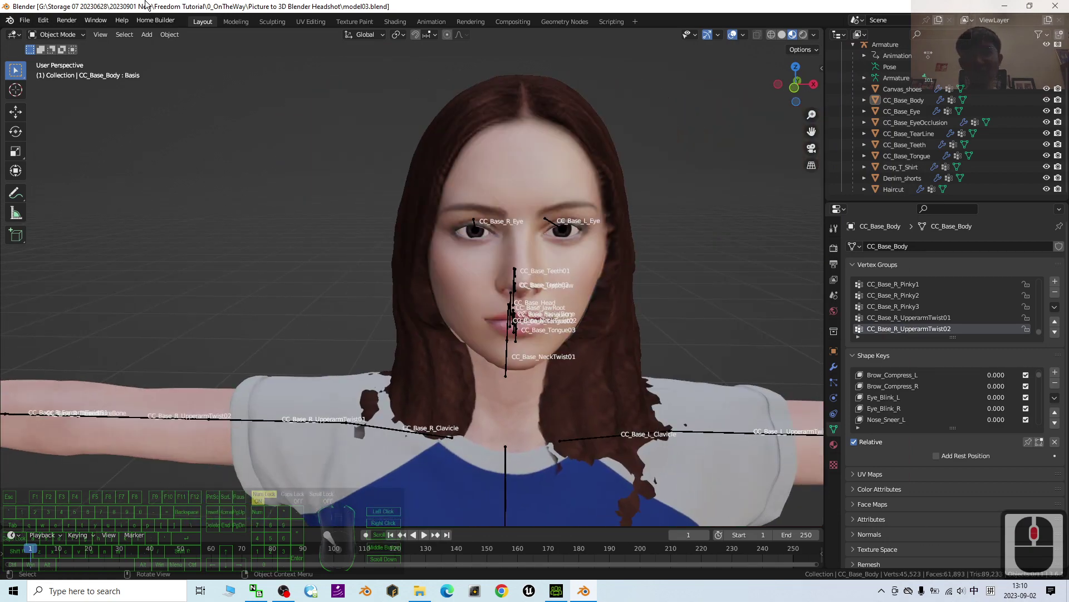
{"action": "middle_click_drag", "start_coordinate": [690, 249], "coordinate": [604, 421]}
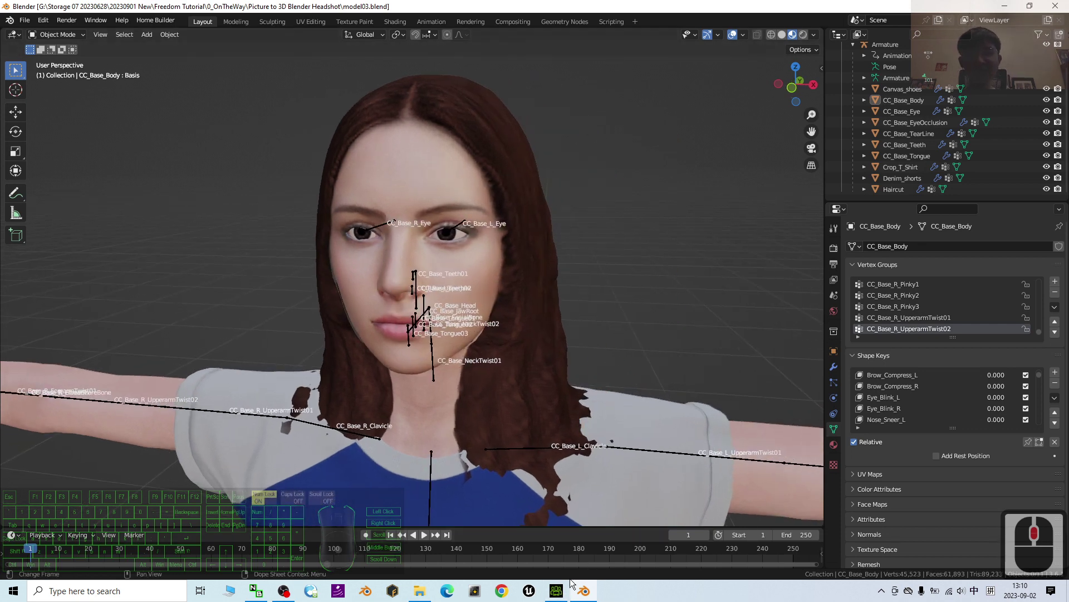
{"action": "double_click", "coordinate": [567, 5]}
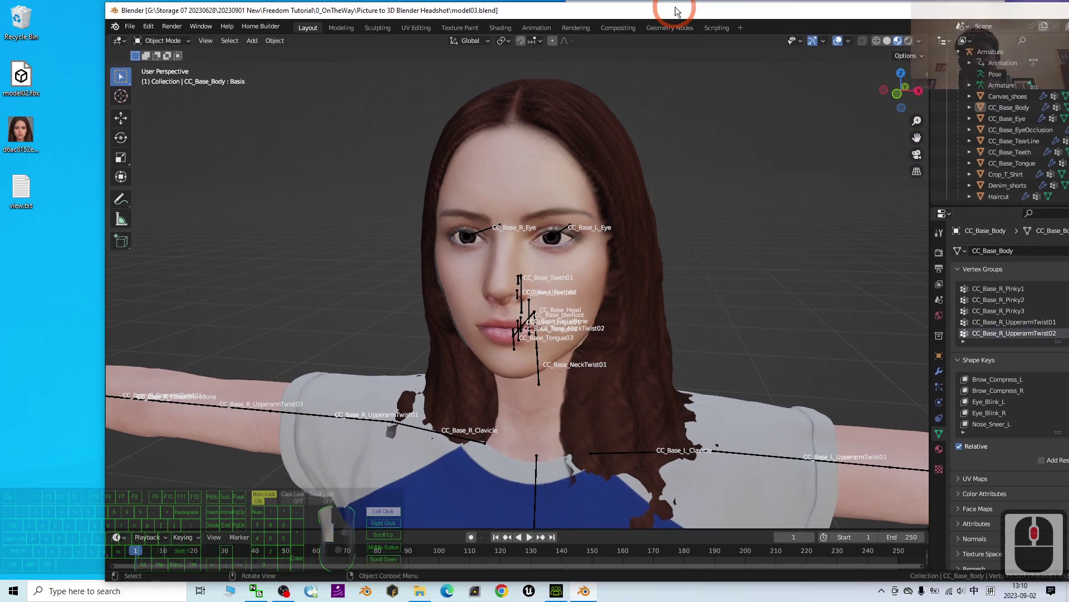
Step: View the desktop face photo in Windows Photos, then close it
{"action": "left_click", "coordinate": [23, 127]}
{"action": "double_click", "coordinate": [23, 127]}
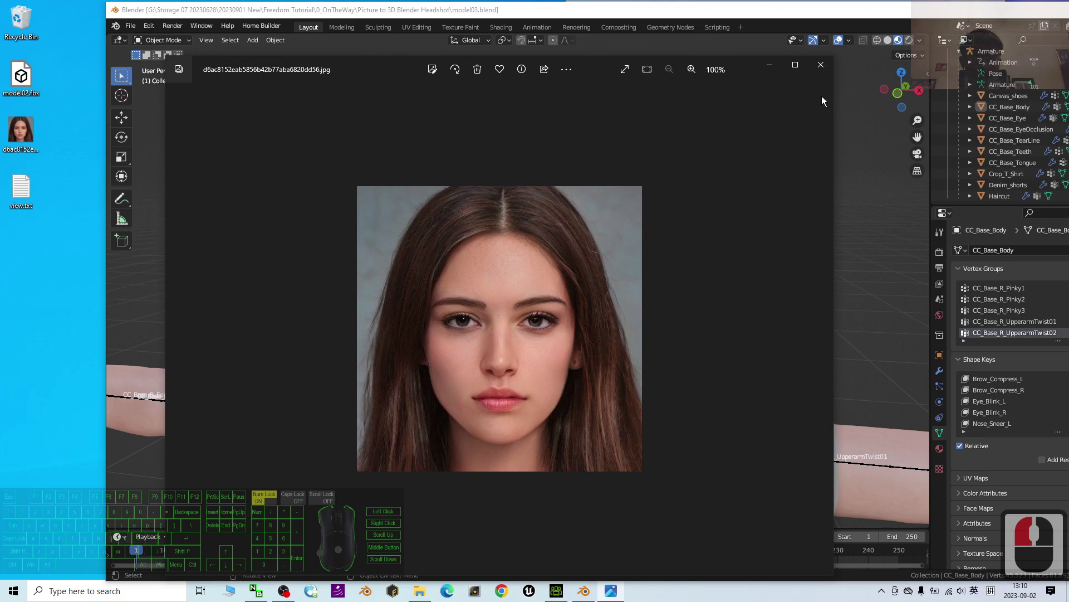
{"action": "left_click", "coordinate": [821, 65]}
Step: Maximize Blender again, then switch over to Character Creator 4
{"action": "double_click", "coordinate": [649, 9]}
{"action": "left_click", "coordinate": [688, 477]}
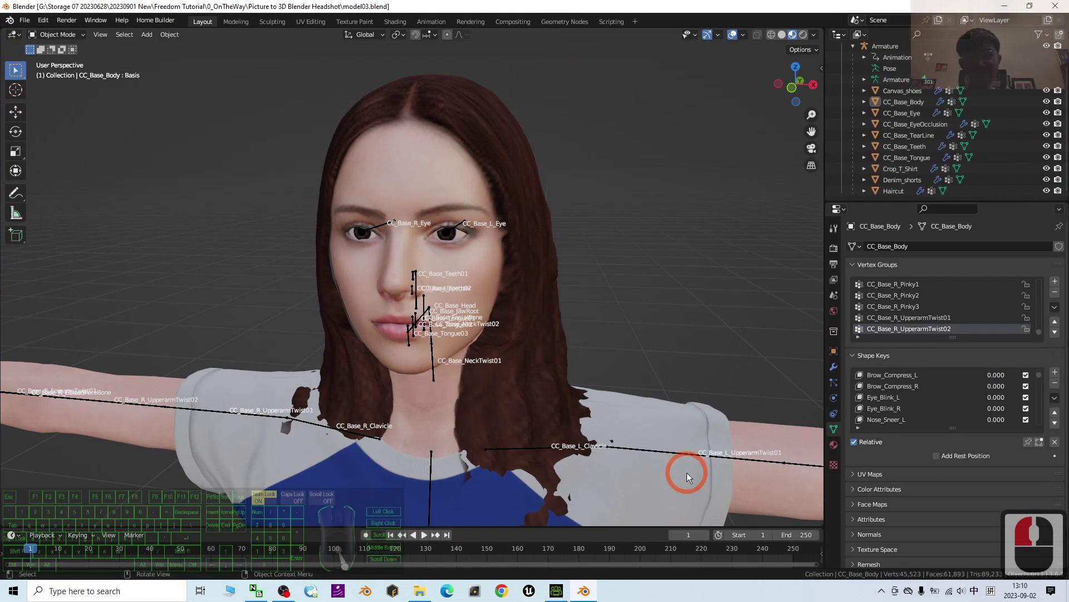
{"action": "left_click", "coordinate": [553, 595]}
Step: Select the character and inspect the Headshot v2 loaded face photo, orbiting the view, then return to Blender
{"action": "left_click", "coordinate": [568, 340]}
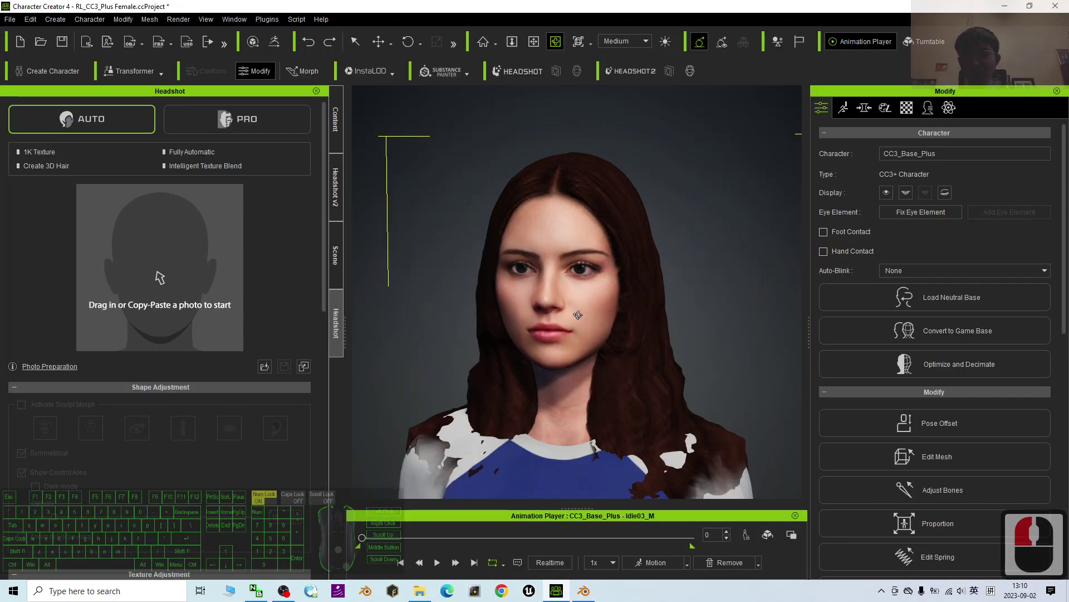
{"action": "left_click", "coordinate": [579, 312]}
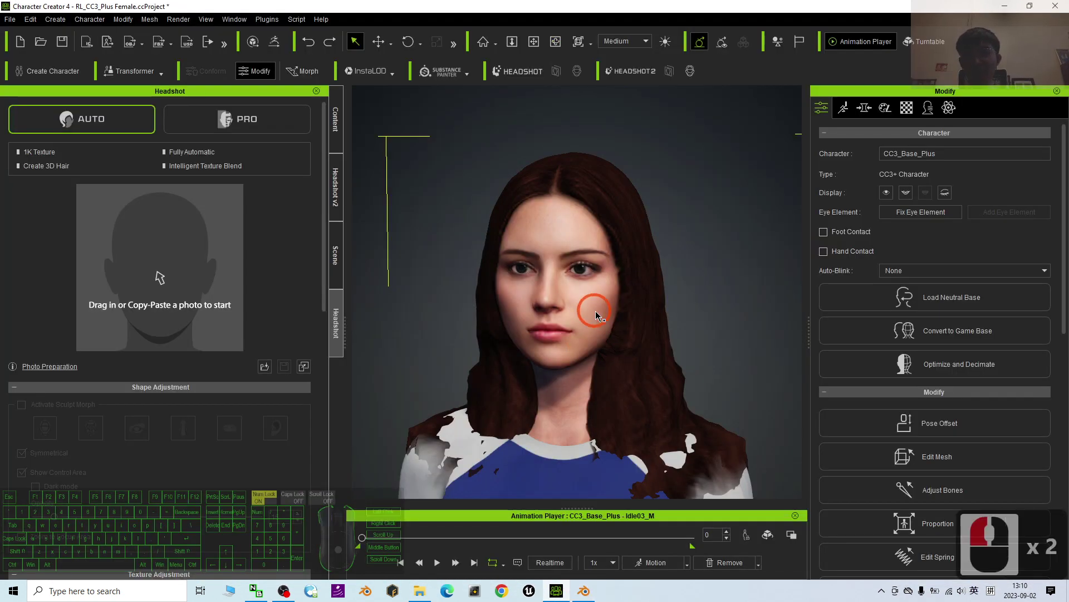
{"action": "left_click", "coordinate": [337, 213]}
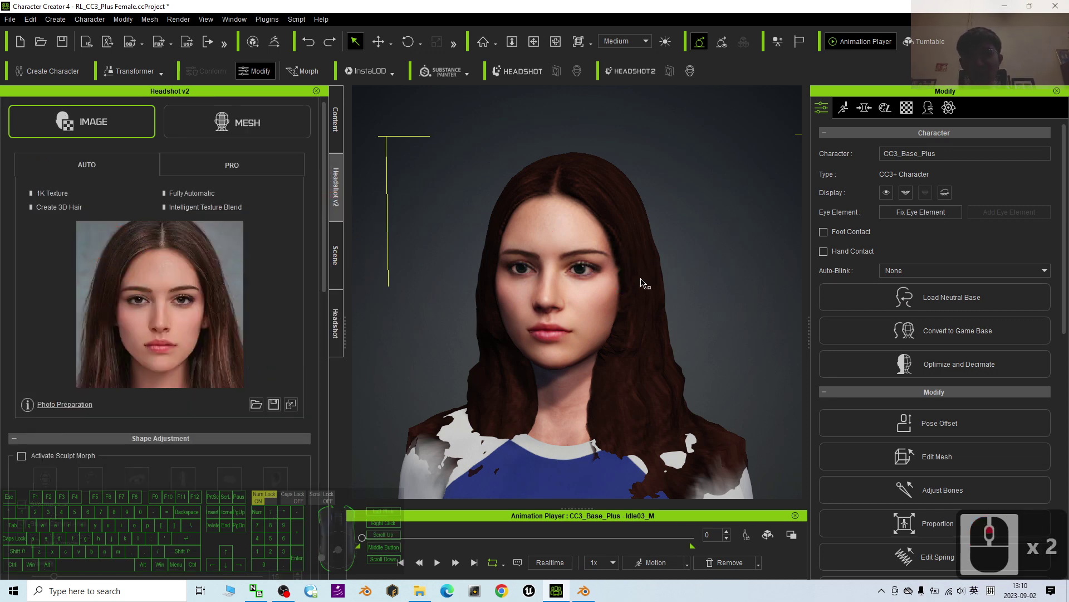
{"action": "scroll", "coordinate": [582, 283], "scroll_direction": "down", "scroll_amount": 1}
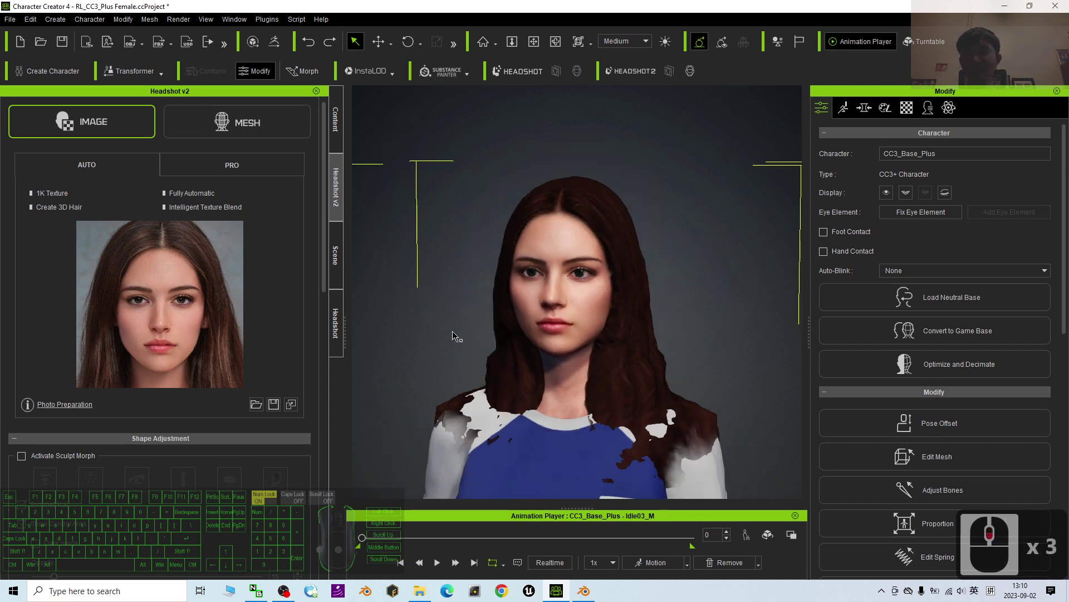
{"action": "key", "text": "c"}
{"action": "mouse_move", "coordinate": [447, 319]}
{"action": "left_mouse_down"}
{"action": "mouse_move", "coordinate": [603, 335]}
{"action": "mouse_move", "coordinate": [449, 322]}
{"action": "left_mouse_up"}
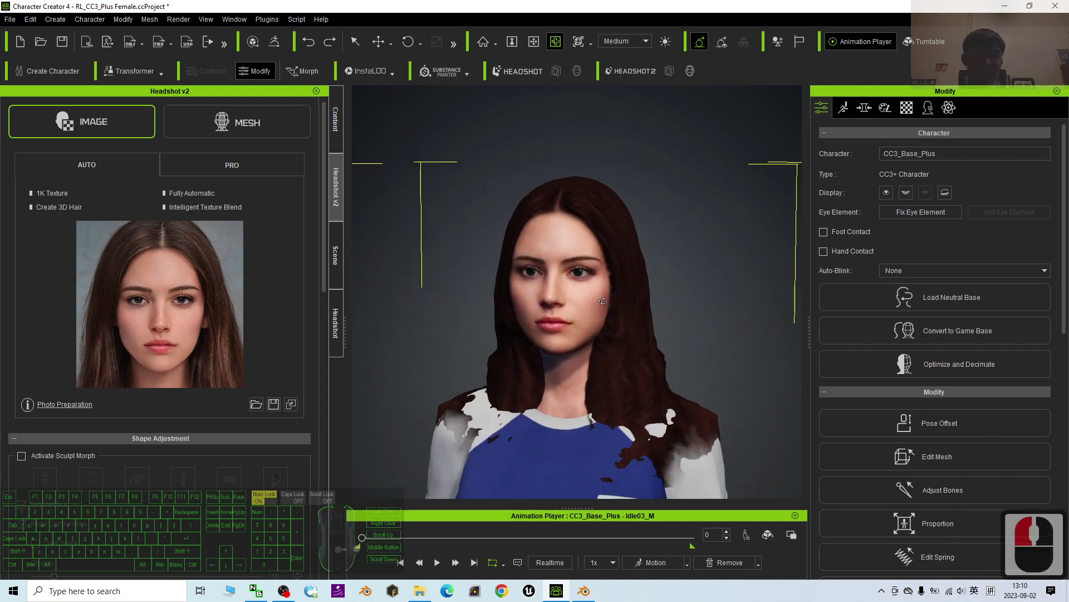
{"action": "left_click", "coordinate": [583, 591]}
Step: Zoom in on the face and select the armature, cancelling a trial circle selection
{"action": "scroll", "coordinate": [581, 282], "scroll_direction": "down", "scroll_amount": 5}
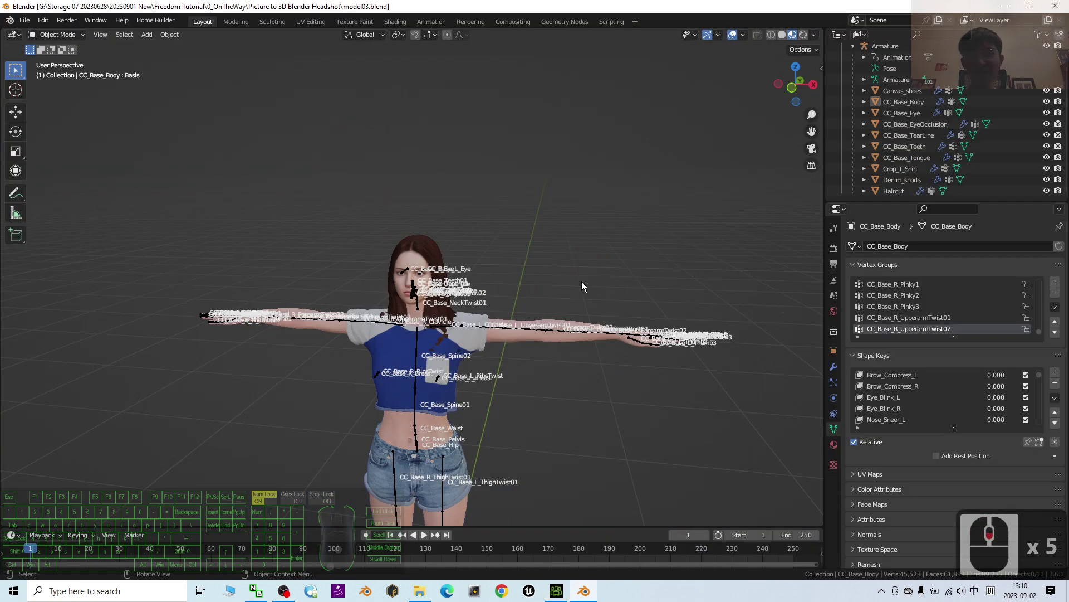
{"action": "scroll", "coordinate": [581, 282], "scroll_direction": "up", "scroll_amount": 8}
{"action": "scroll", "coordinate": [581, 283], "scroll_direction": "down", "scroll_amount": 3}
{"action": "left_click", "coordinate": [658, 292]}
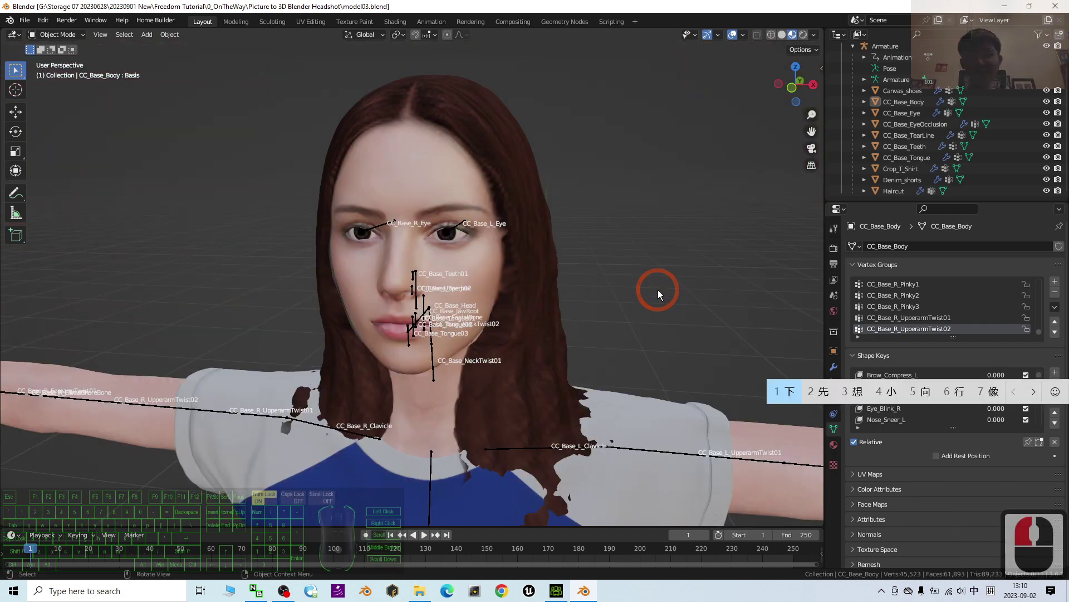
{"action": "scroll", "coordinate": [578, 265], "scroll_direction": "up", "scroll_amount": 5}
{"action": "scroll", "coordinate": [578, 265], "scroll_direction": "down", "scroll_amount": 3}
{"action": "left_click", "coordinate": [487, 195]}
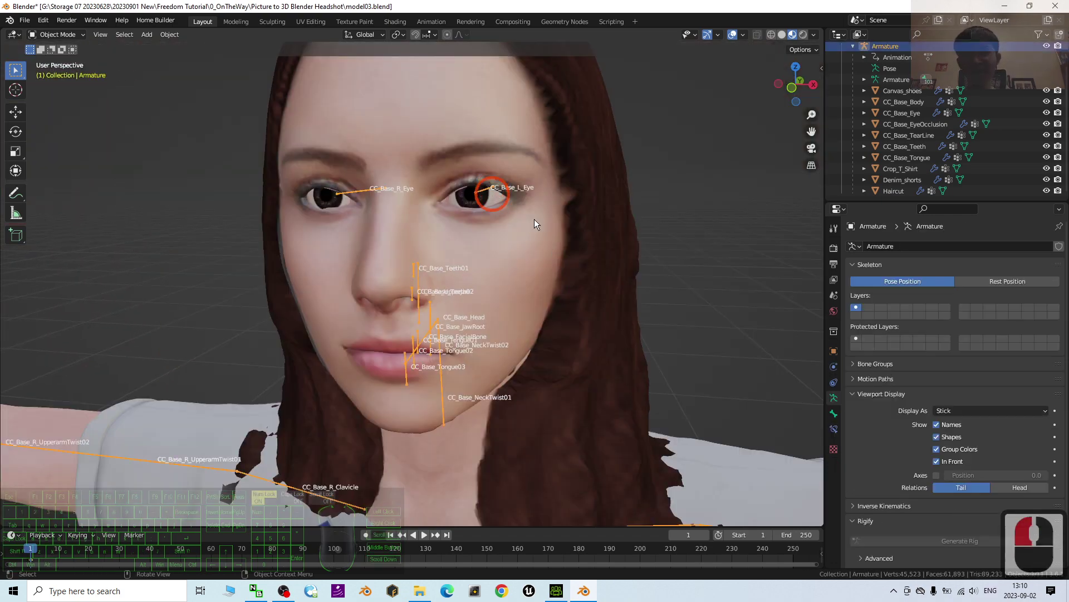
{"action": "left_click", "coordinate": [391, 218]}
{"action": "key", "text": "c"}
{"action": "mouse_move", "coordinate": [680, 263]}
{"action": "left_mouse_down"}
{"action": "mouse_move", "coordinate": [647, 272]}
{"action": "mouse_move", "coordinate": [676, 271]}
{"action": "left_mouse_up"}
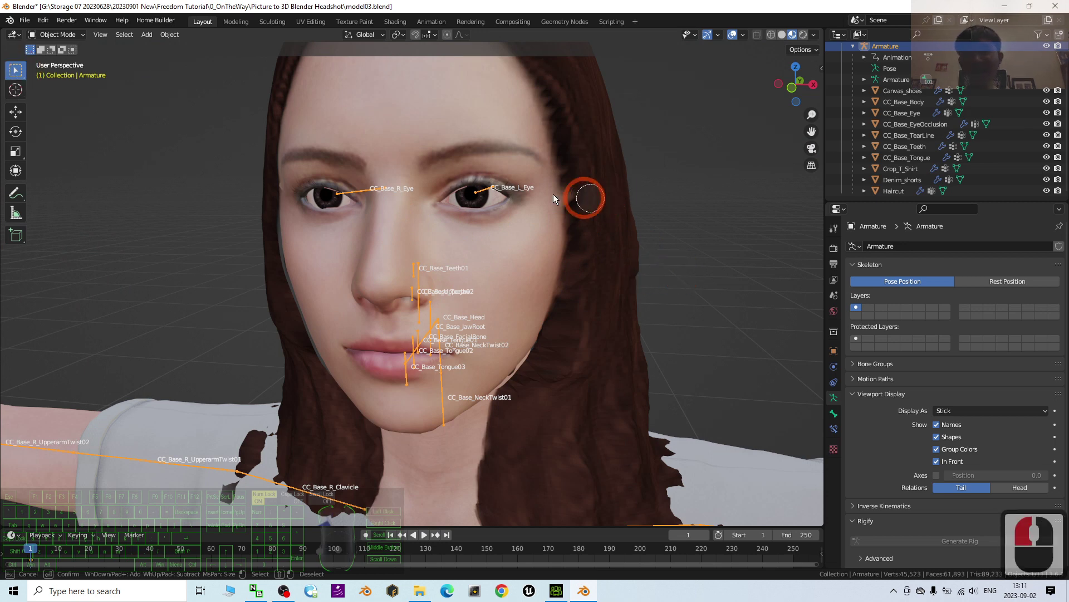
{"action": "key", "text": "Escape"}
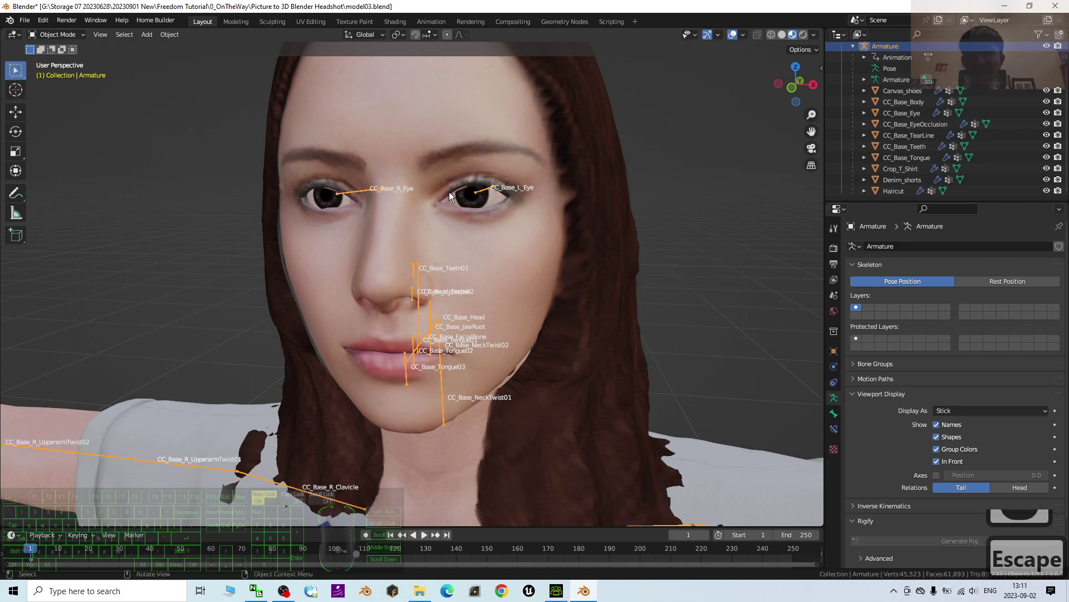
{"action": "left_click", "coordinate": [771, 330]}
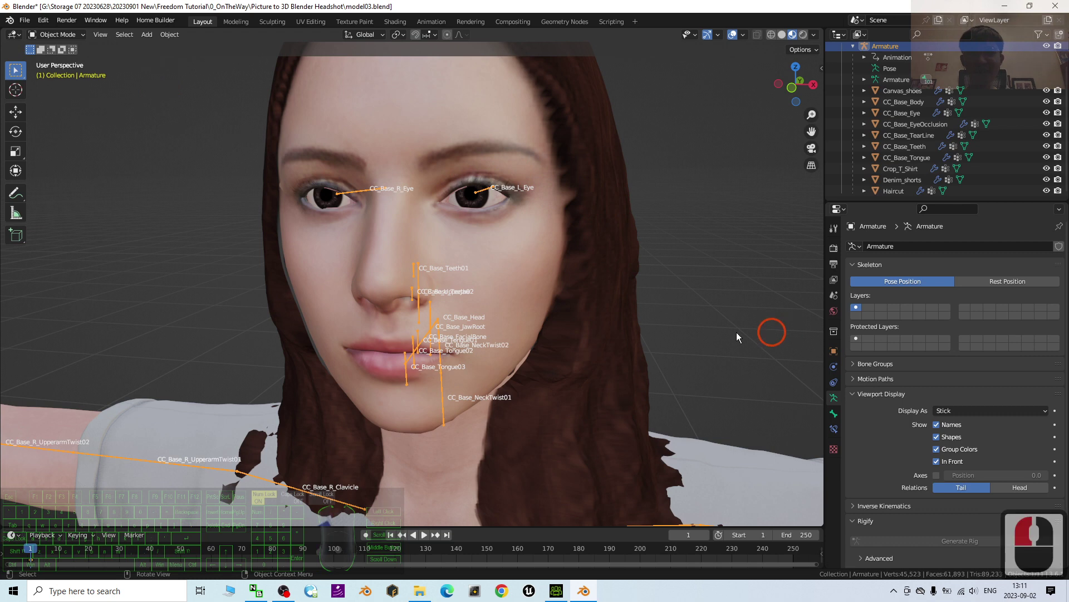
{"action": "left_click", "coordinate": [418, 292]}
Step: Select CC_Base_Body, set the Eye_Blink shape keys back to 0, and reactivate the armature
{"action": "left_click", "coordinate": [520, 269]}
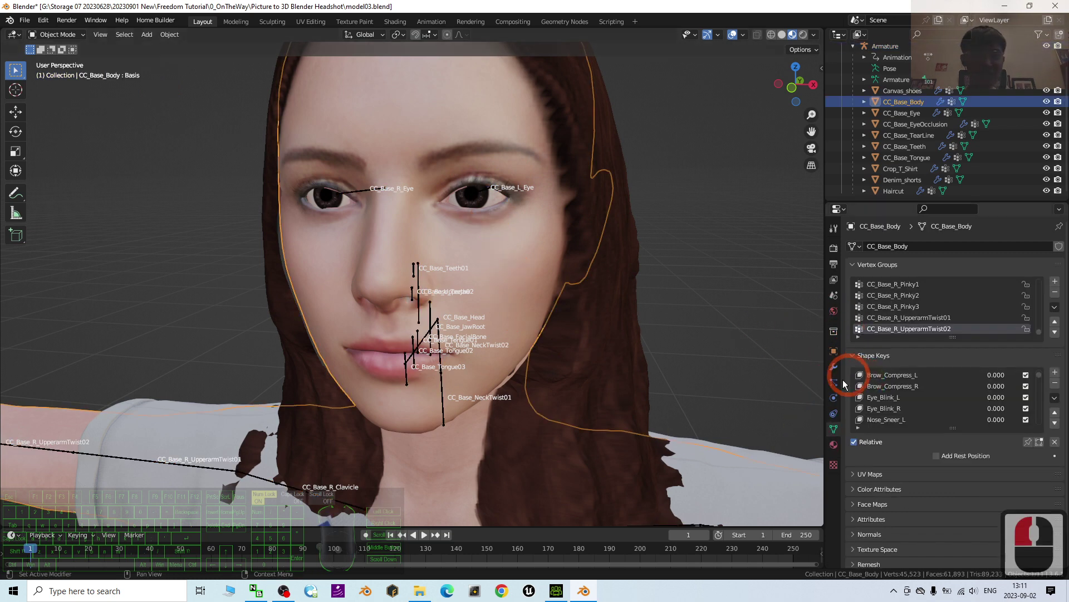
{"action": "scroll", "coordinate": [891, 398], "scroll_direction": "down", "scroll_amount": 1}
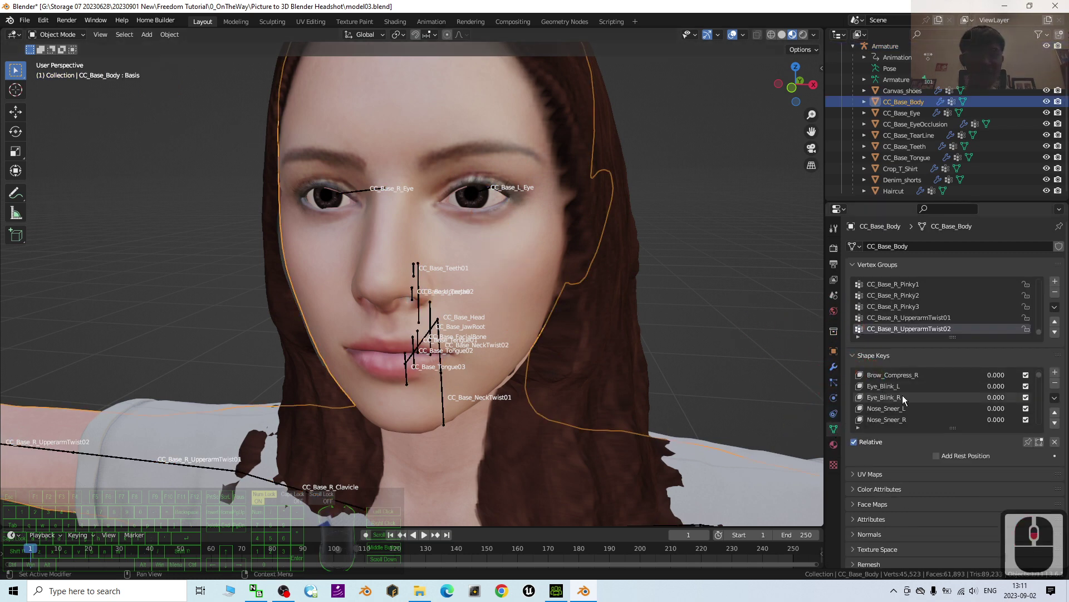
{"action": "left_click_drag", "start_coordinate": [996, 386], "coordinate": [1059, 397]}
{"action": "left_click_drag", "start_coordinate": [566, 254], "coordinate": [950, 397]}
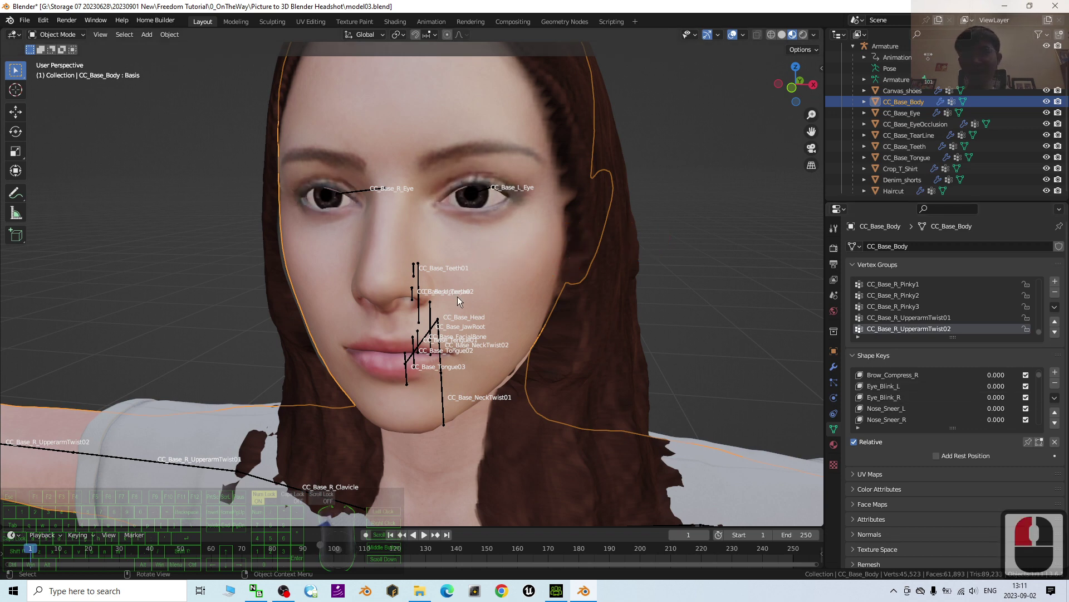
{"action": "left_click", "coordinate": [433, 328]}
Step: Switch the armature to Pose Mode and test a jaw rotation, then undo it
{"action": "scroll", "coordinate": [454, 348], "scroll_direction": "up", "scroll_amount": 5}
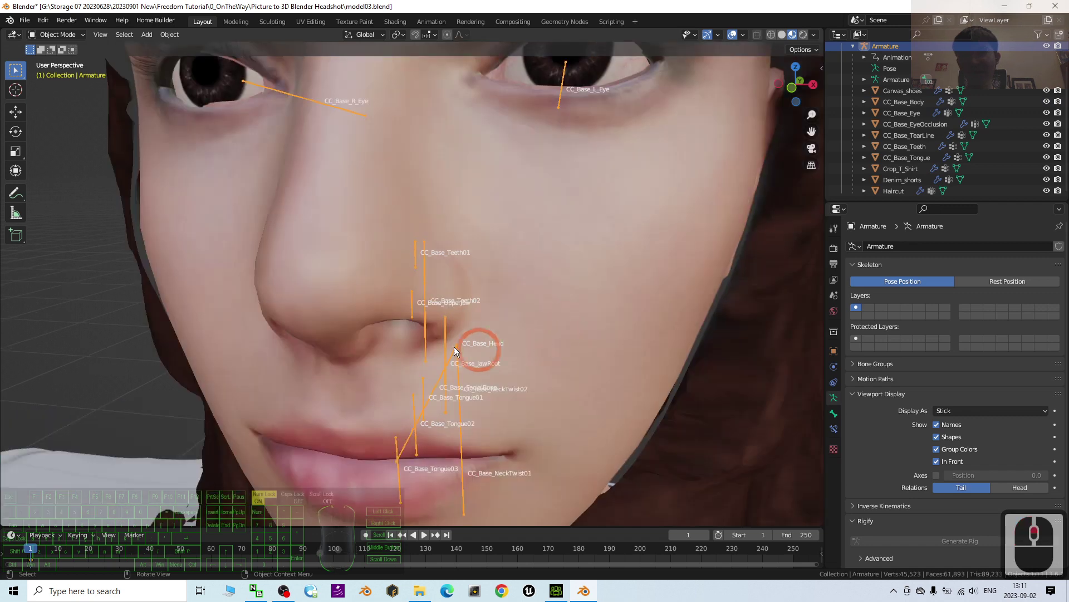
{"action": "left_click", "coordinate": [53, 35]}
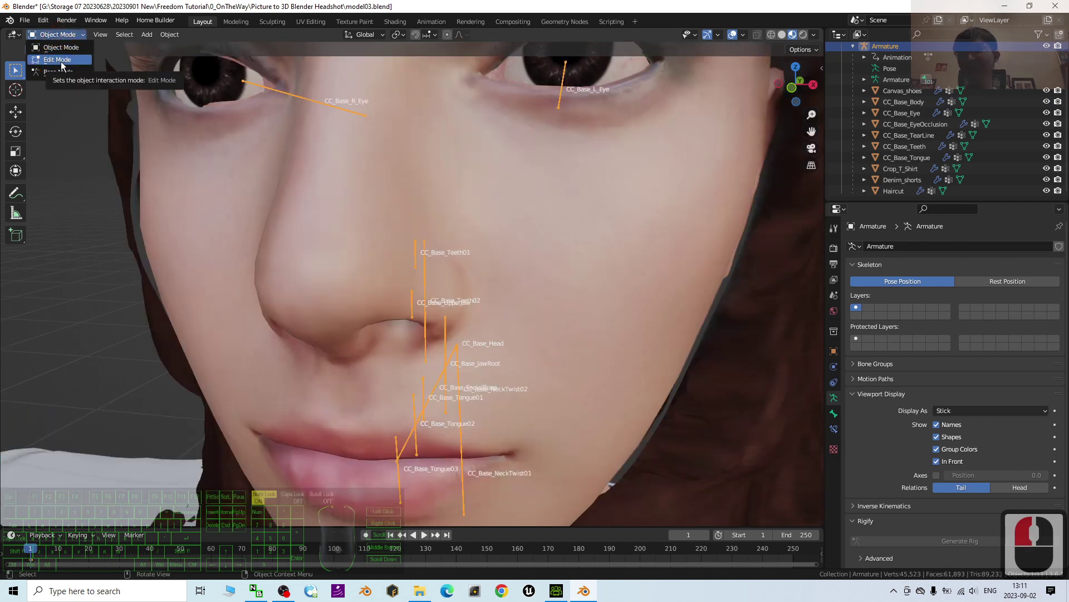
{"action": "left_click", "coordinate": [59, 72]}
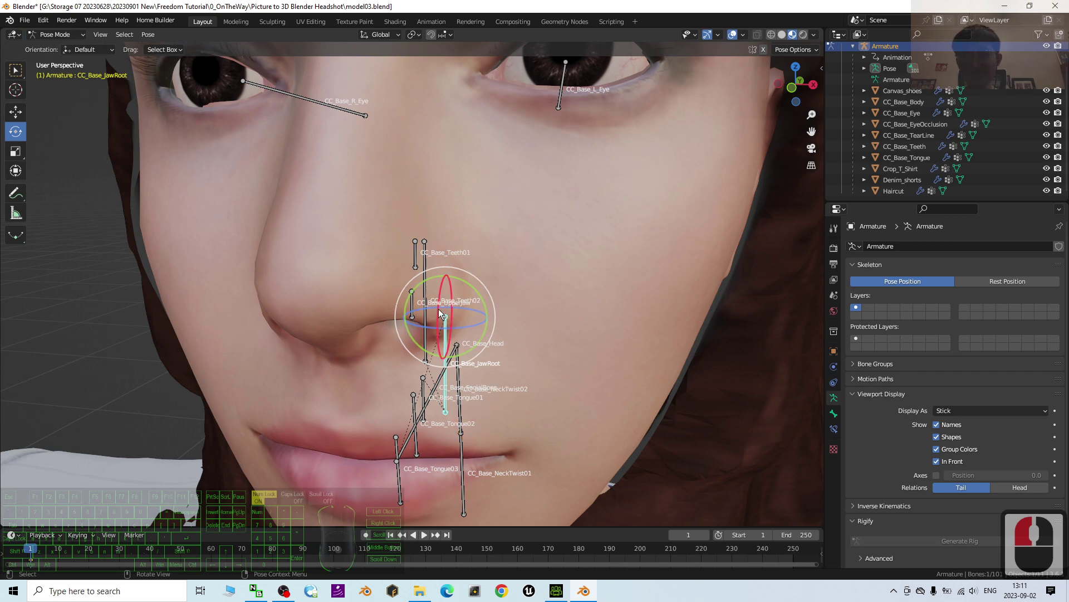
{"action": "left_click_drag", "start_coordinate": [440, 313], "coordinate": [461, 363]}
{"action": "key", "text": "ctrl+z"}
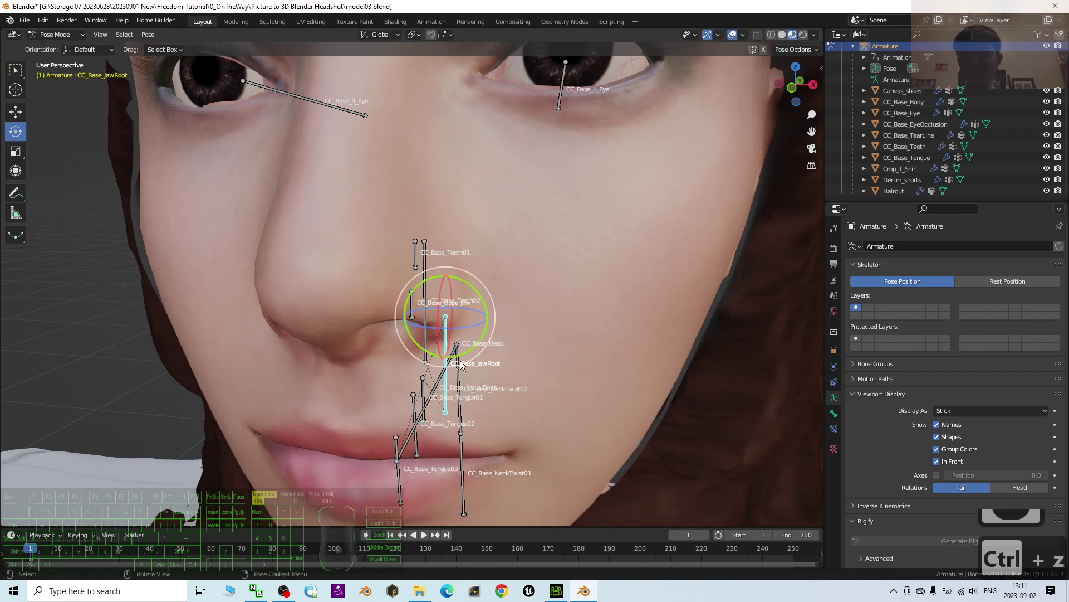
Step: Select CC_Base_JawRoot and rotate the jaw open about 16.5 degrees, then undo it
{"action": "left_click", "coordinate": [433, 390]}
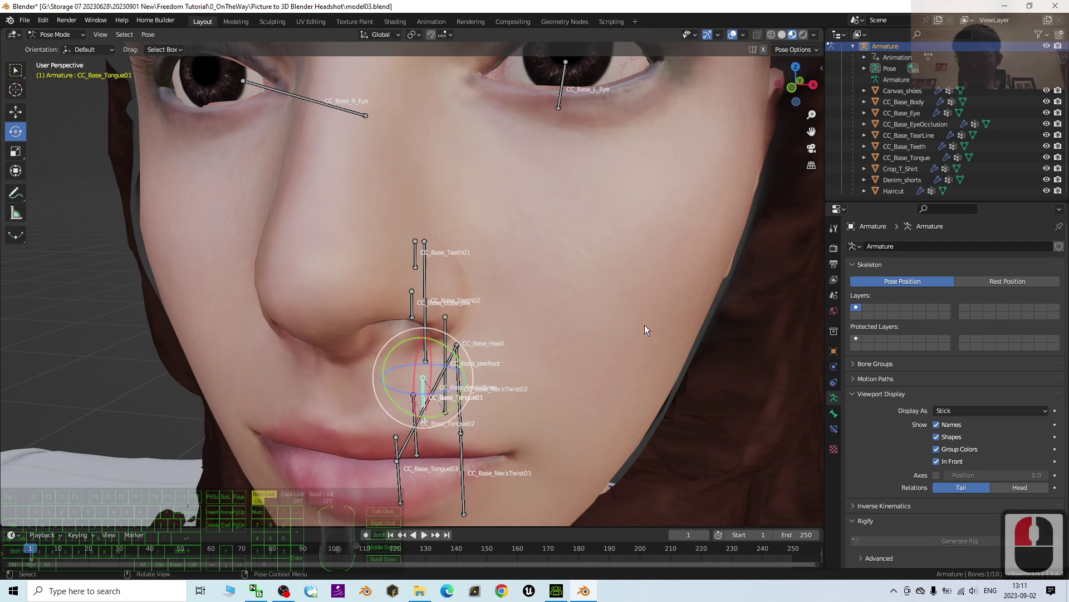
{"action": "middle_click_drag", "start_coordinate": [644, 325], "coordinate": [633, 322]}
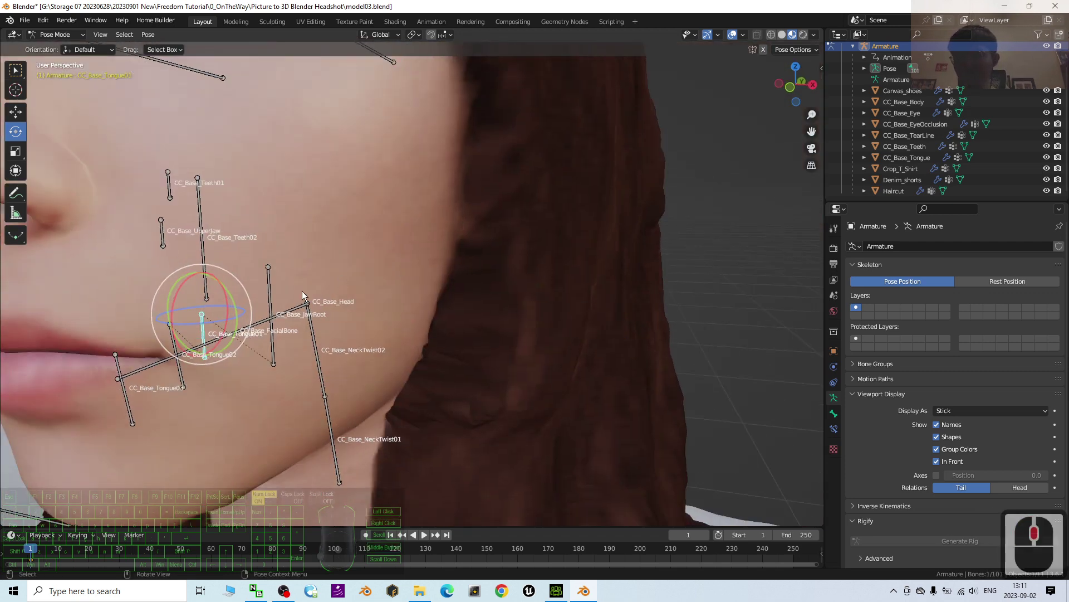
{"action": "left_click", "coordinate": [269, 289]}
{"action": "mouse_move", "coordinate": [245, 264]}
{"action": "left_mouse_down"}
{"action": "mouse_move", "coordinate": [242, 252]}
{"action": "mouse_move", "coordinate": [238, 260]}
{"action": "left_mouse_up"}
{"action": "middle_click_drag", "start_coordinate": [238, 261], "coordinate": [332, 345]}
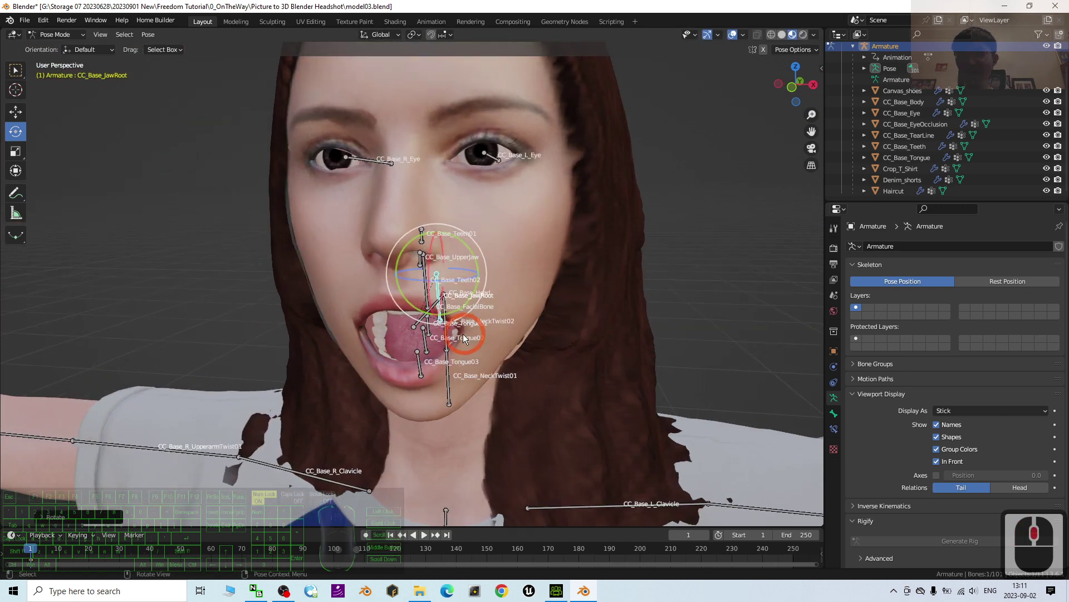
{"action": "key", "text": "ctrl+z"}
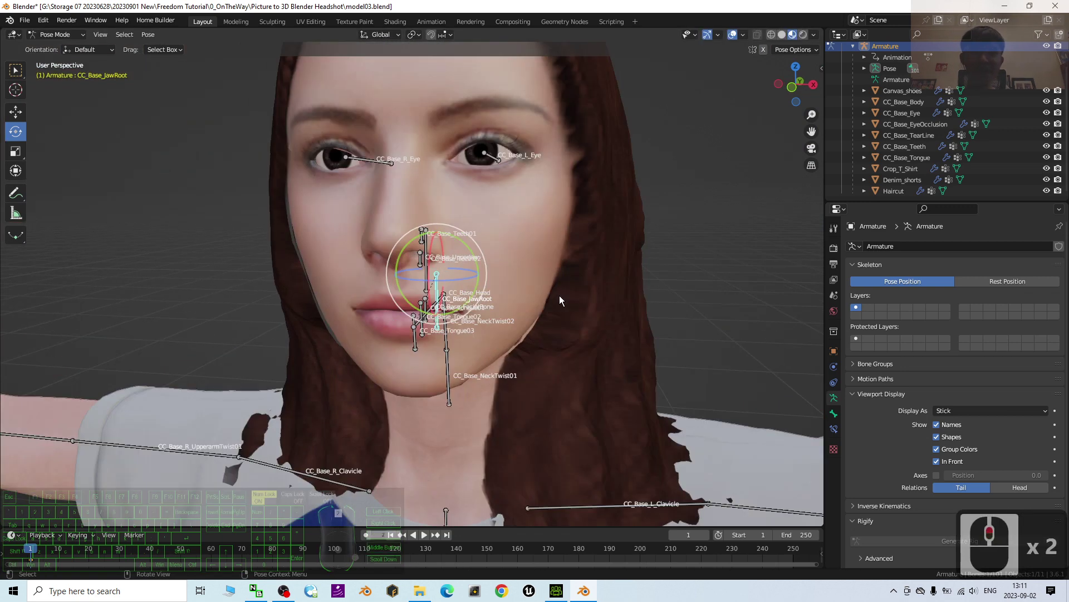
Step: Pan, zoom and orbit to a frontal view of the character's face
{"action": "scroll", "coordinate": [583, 289], "scroll_direction": "down", "scroll_amount": 3}
{"action": "middle_click_drag", "start_coordinate": [680, 214], "coordinate": [680, 246], "text": "shift"}
{"action": "middle_click_drag", "start_coordinate": [755, 281], "coordinate": [682, 320], "text": "shift"}
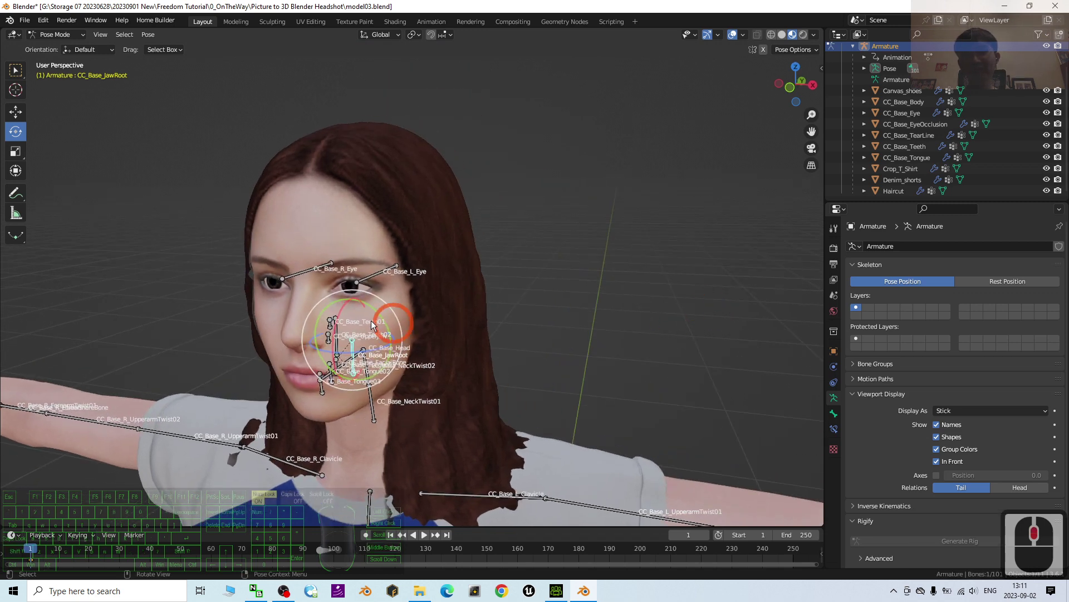
{"action": "scroll", "coordinate": [411, 312], "scroll_direction": "up", "scroll_amount": 2}
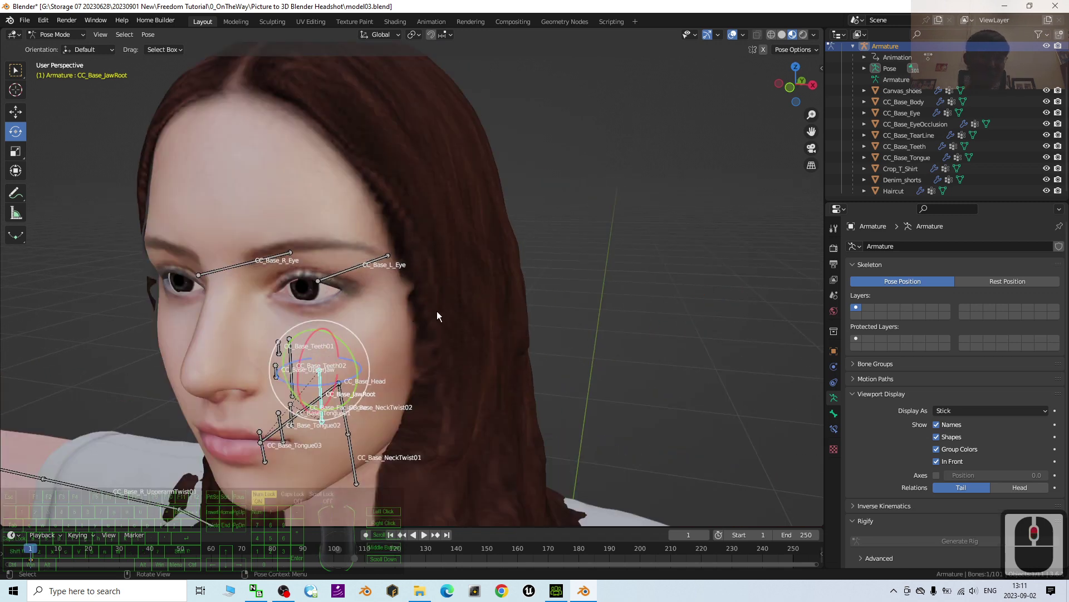
{"action": "middle_click_drag", "start_coordinate": [446, 322], "coordinate": [483, 310]}
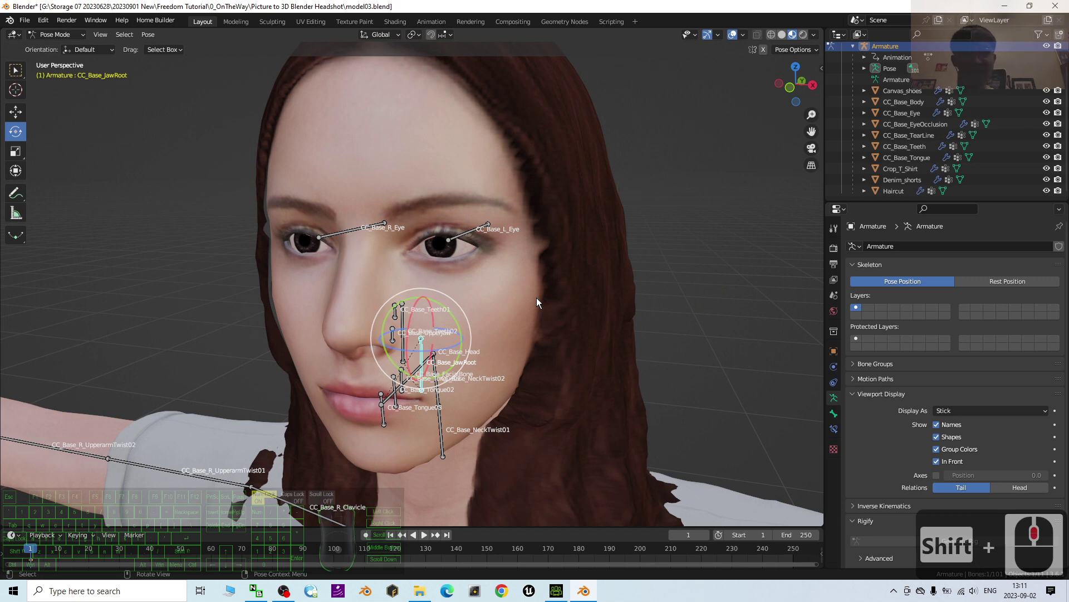
{"action": "scroll", "coordinate": [546, 289], "scroll_direction": "down", "scroll_amount": 4}
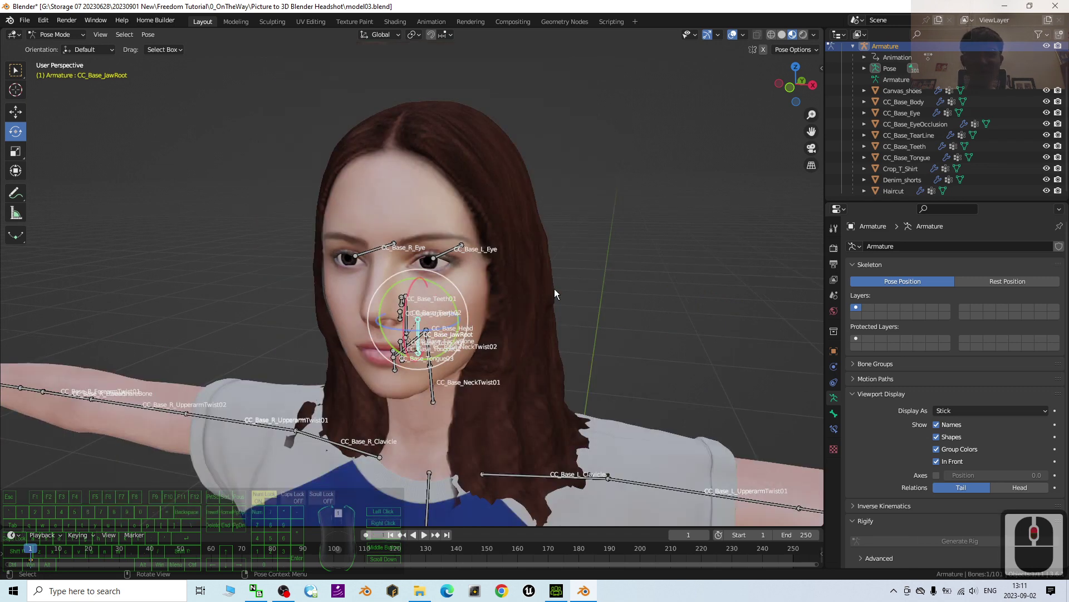
{"action": "scroll", "coordinate": [556, 290], "scroll_direction": "up", "scroll_amount": 4}
{"action": "middle_click_drag", "start_coordinate": [528, 313], "coordinate": [544, 432]}
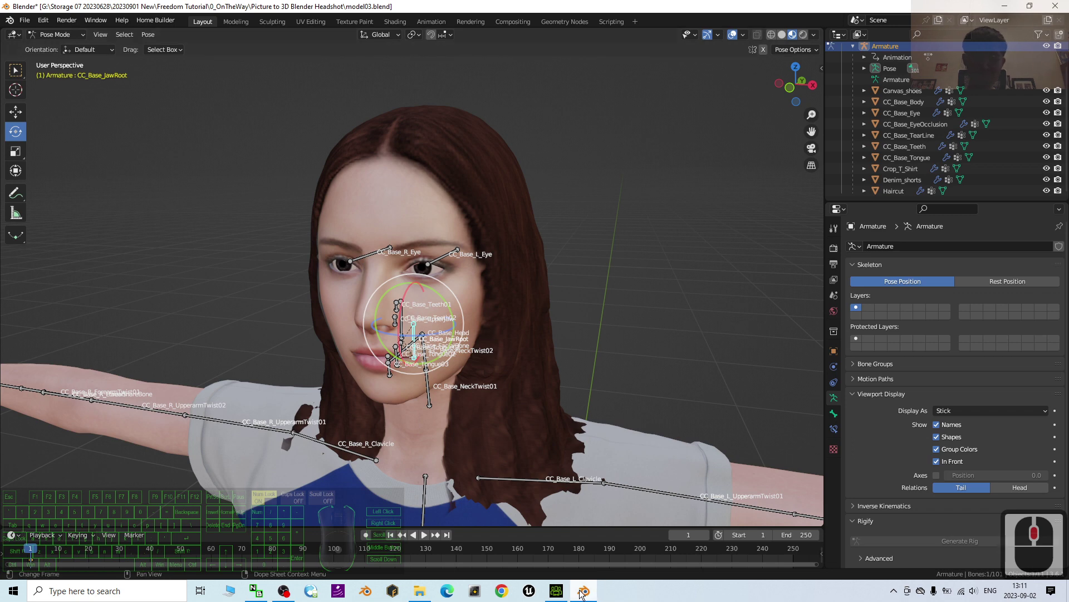
{"action": "mouse_move", "coordinate": [579, 596]}
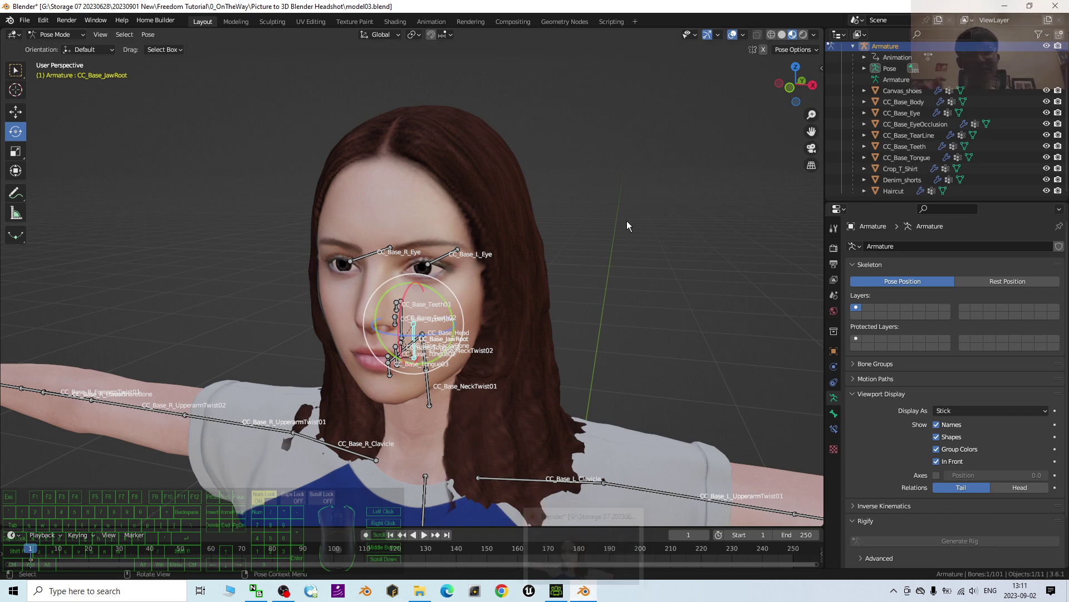
{"action": "left_click", "coordinate": [556, 591]}
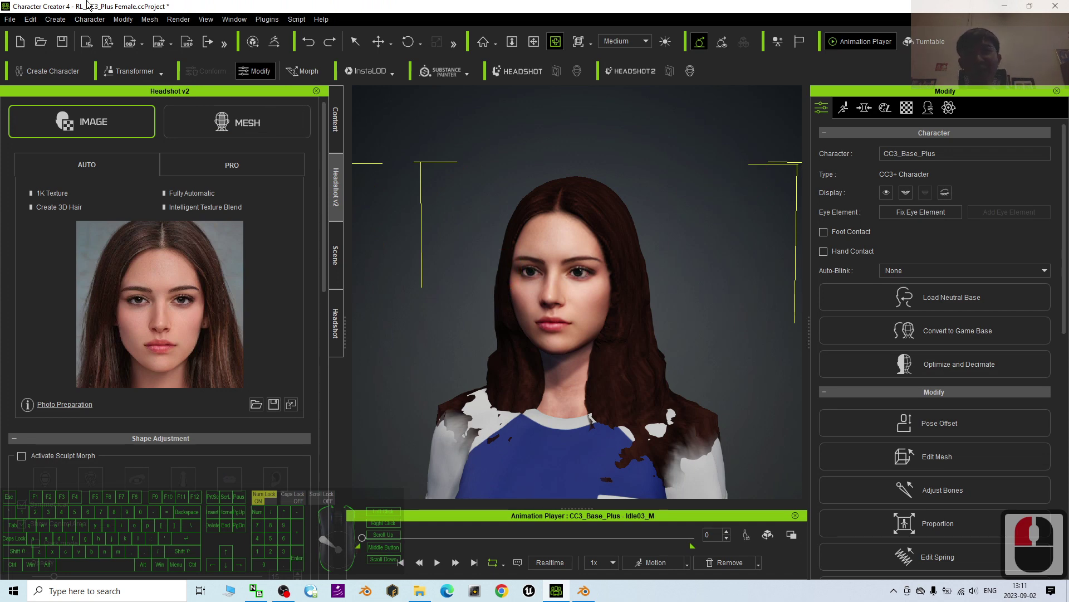
{"action": "left_click", "coordinate": [584, 591]}
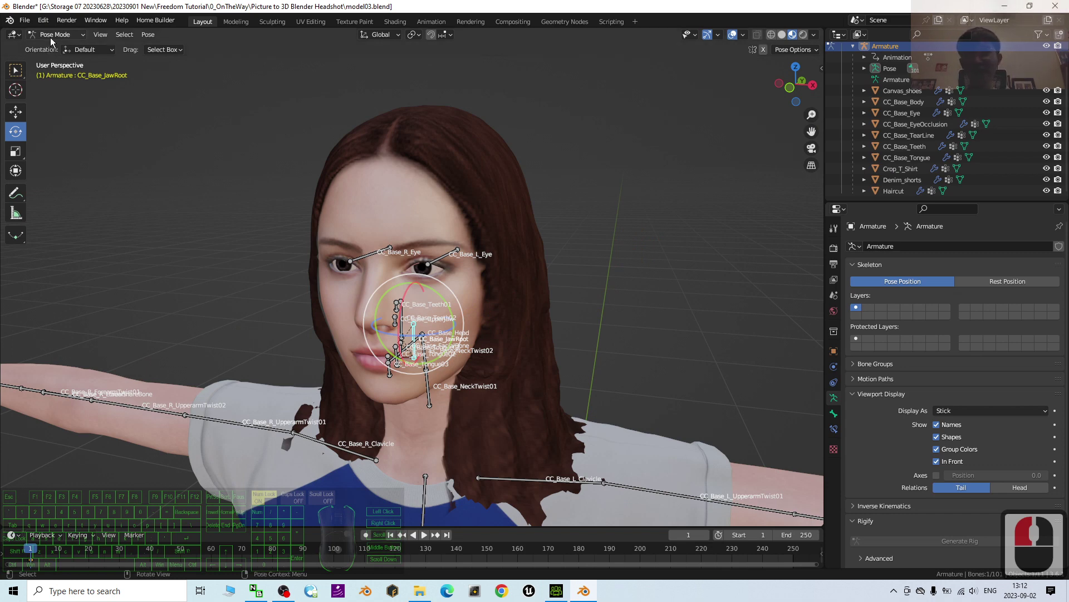
Step: Deselect the jaw bone, save model03.blend, start a new General scene, and restore Character Creator
{"action": "left_click", "coordinate": [615, 128]}
{"action": "key", "text": "ctrl+s"}
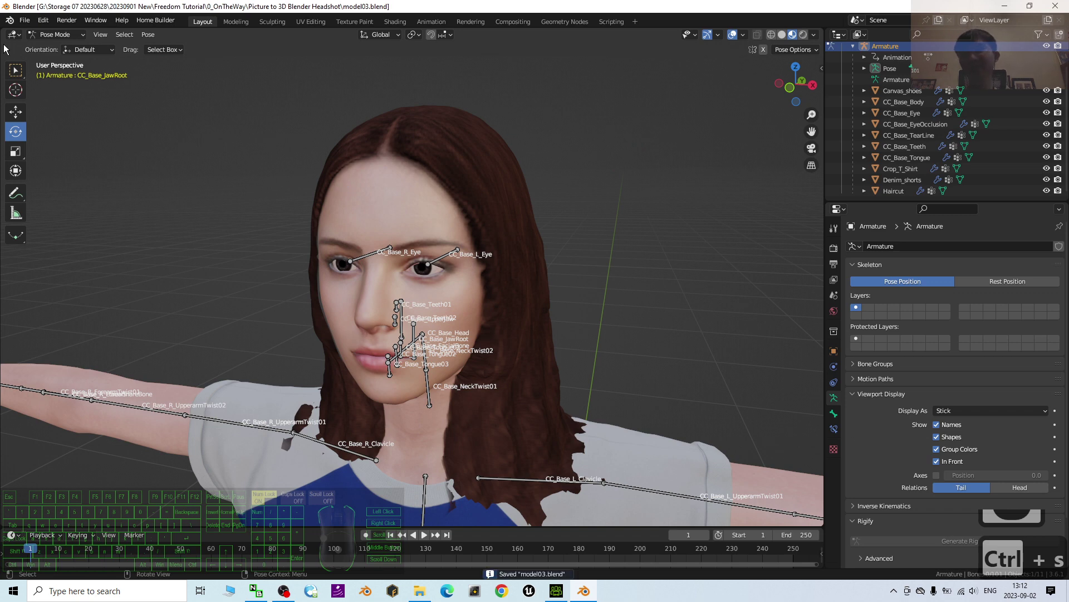
{"action": "left_click", "coordinate": [25, 20]}
{"action": "left_click", "coordinate": [40, 33]}
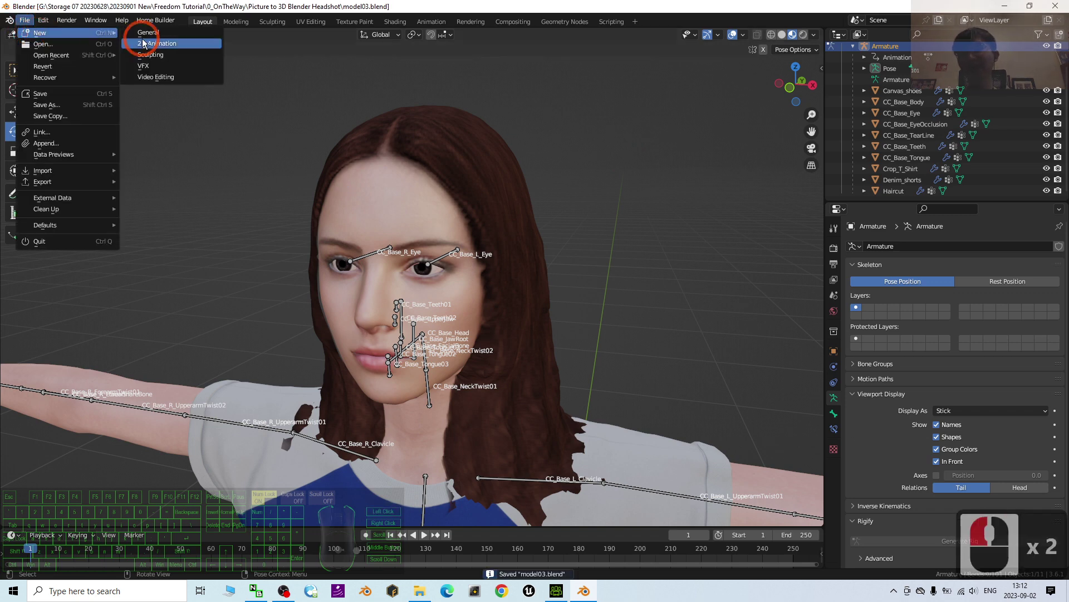
{"action": "left_click", "coordinate": [150, 34]}
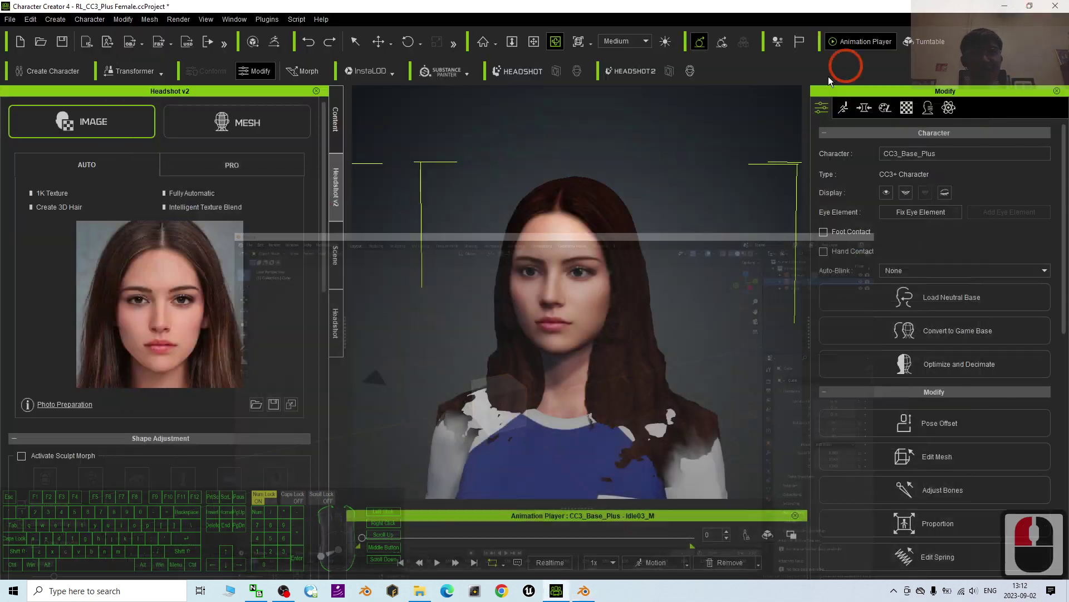
{"action": "left_click_drag", "start_coordinate": [626, 6], "coordinate": [585, 45]}
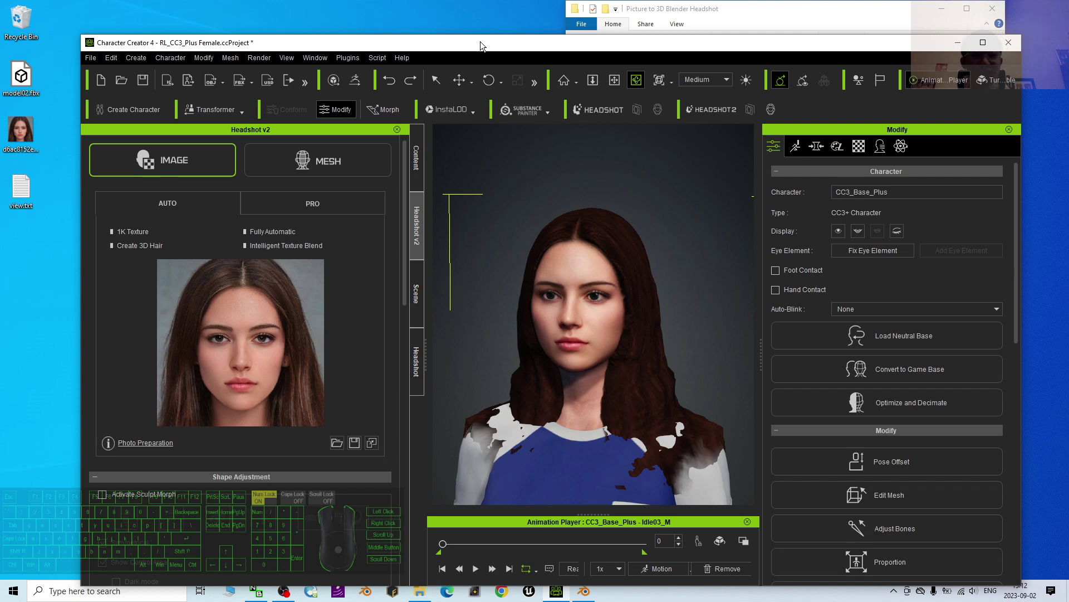
Step: Start a new Character Creator project, discarding the current character without saving
{"action": "left_click", "coordinate": [92, 57]}
{"action": "left_click", "coordinate": [108, 71]}
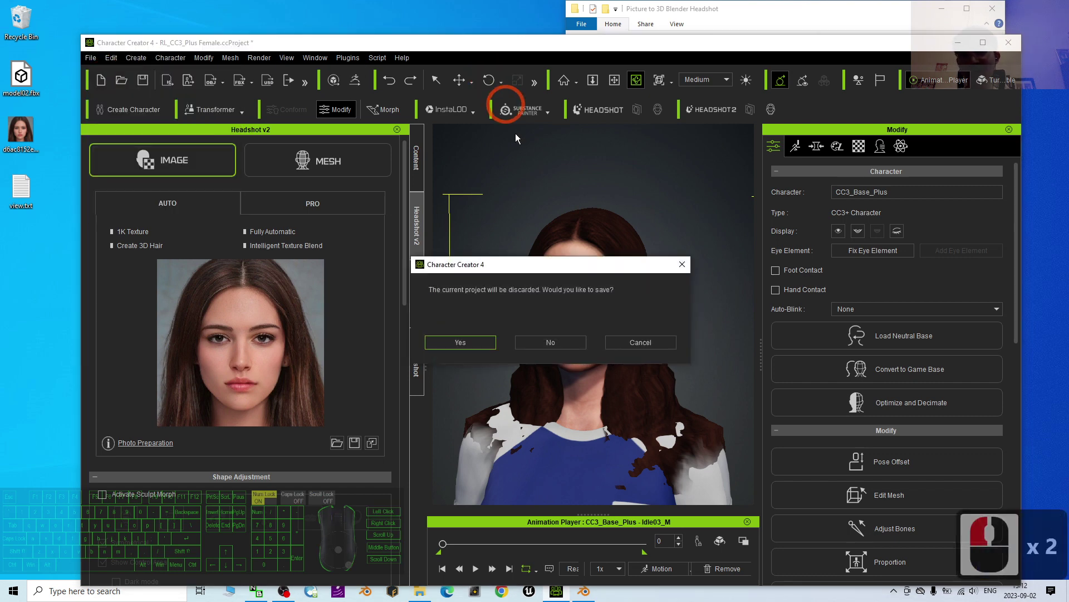
{"action": "left_click", "coordinate": [544, 333]}
{"action": "left_click", "coordinate": [335, 59]}
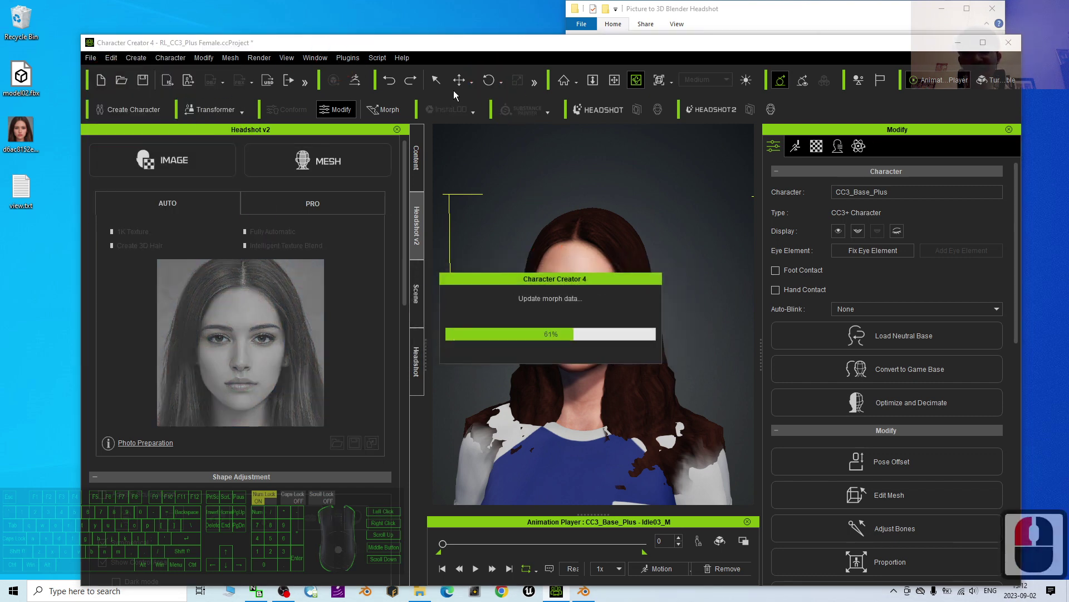
Step: Apply the first Window layout preset so the Content library panel shows
{"action": "left_click", "coordinate": [343, 58]}
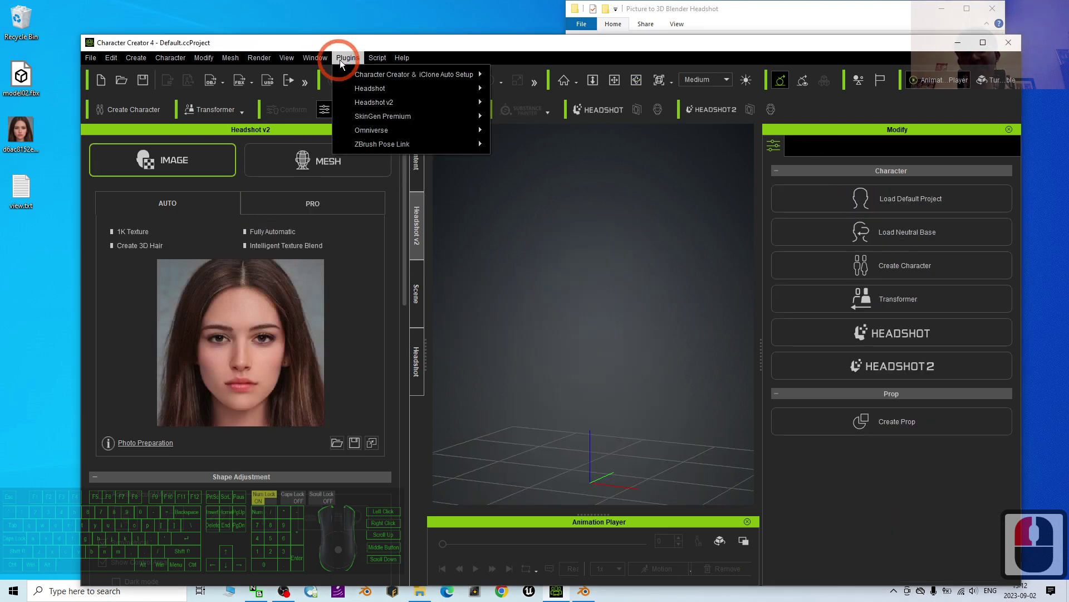
{"action": "left_click", "coordinate": [343, 57]}
{"action": "left_click", "coordinate": [342, 58]}
{"action": "left_click", "coordinate": [321, 61]}
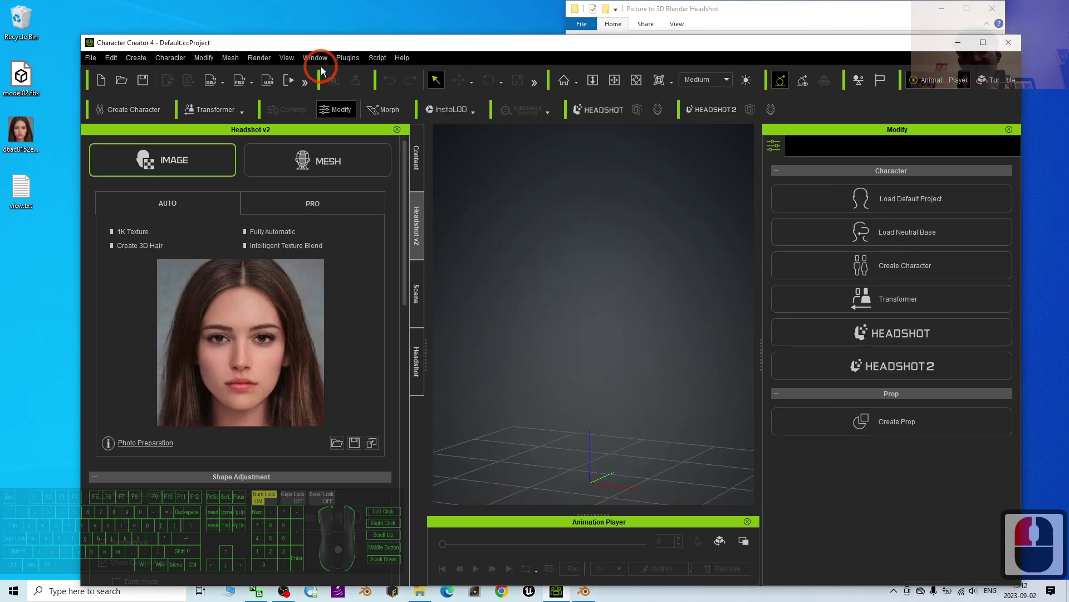
{"action": "left_click", "coordinate": [321, 62]}
{"action": "left_click", "coordinate": [435, 71]}
{"action": "left_click", "coordinate": [461, 73]}
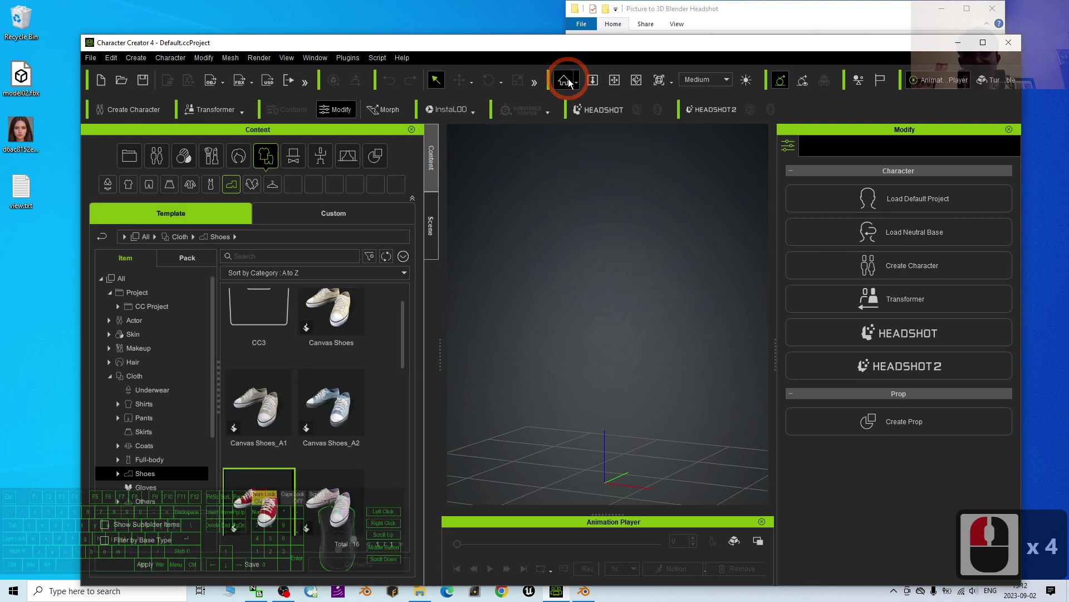
Step: Maximize Character Creator, show the Project content folder, and bring up the Headshot 2 panel
{"action": "left_click_drag", "start_coordinate": [586, 46], "coordinate": [501, 0]}
{"action": "left_click", "coordinate": [46, 127]}
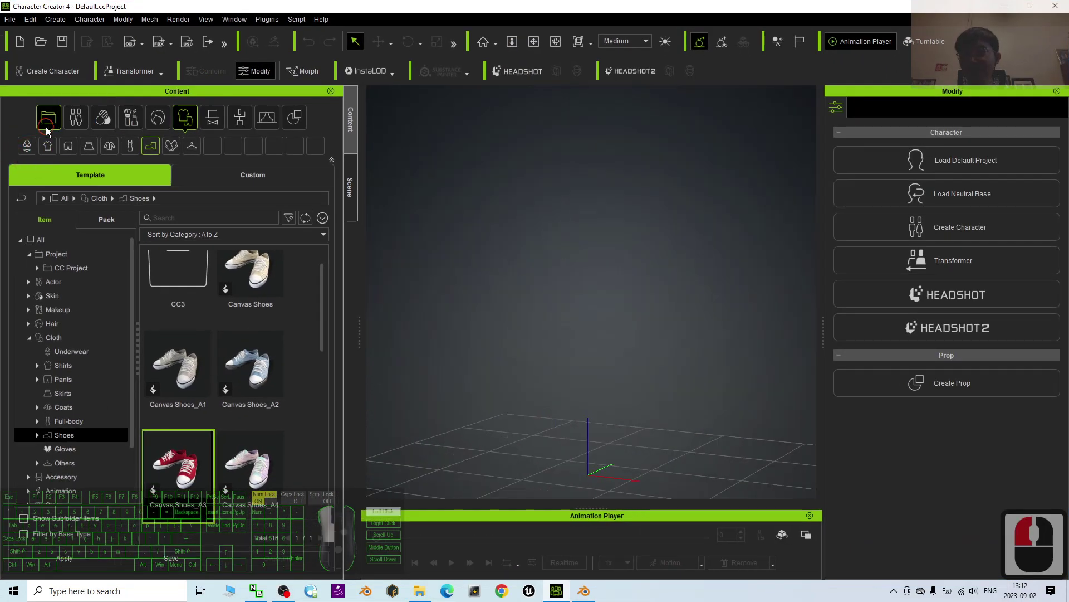
{"action": "left_click", "coordinate": [688, 308]}
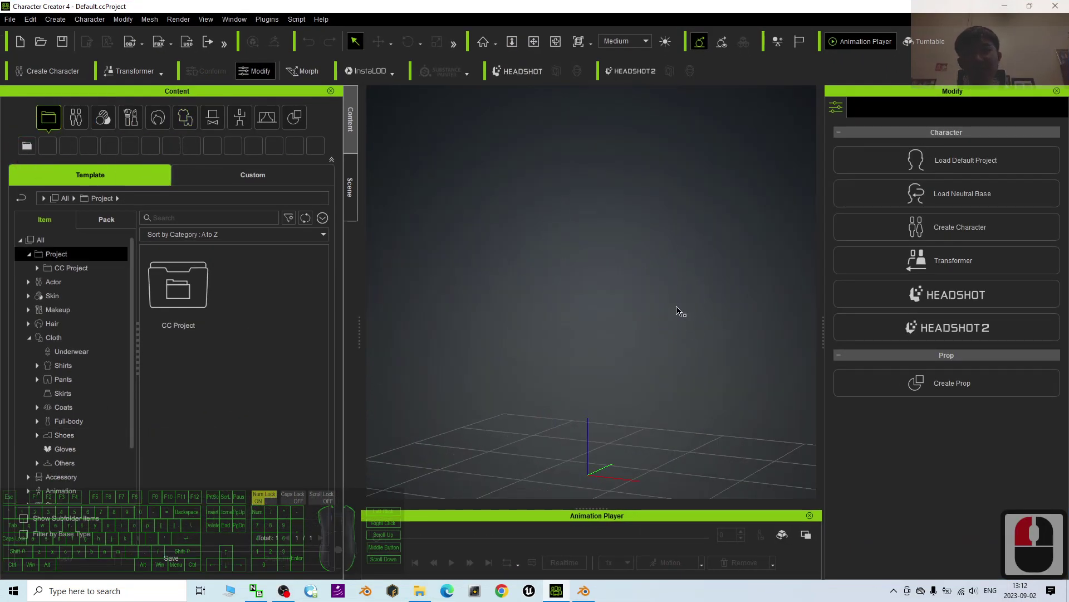
{"action": "left_click", "coordinate": [641, 72]}
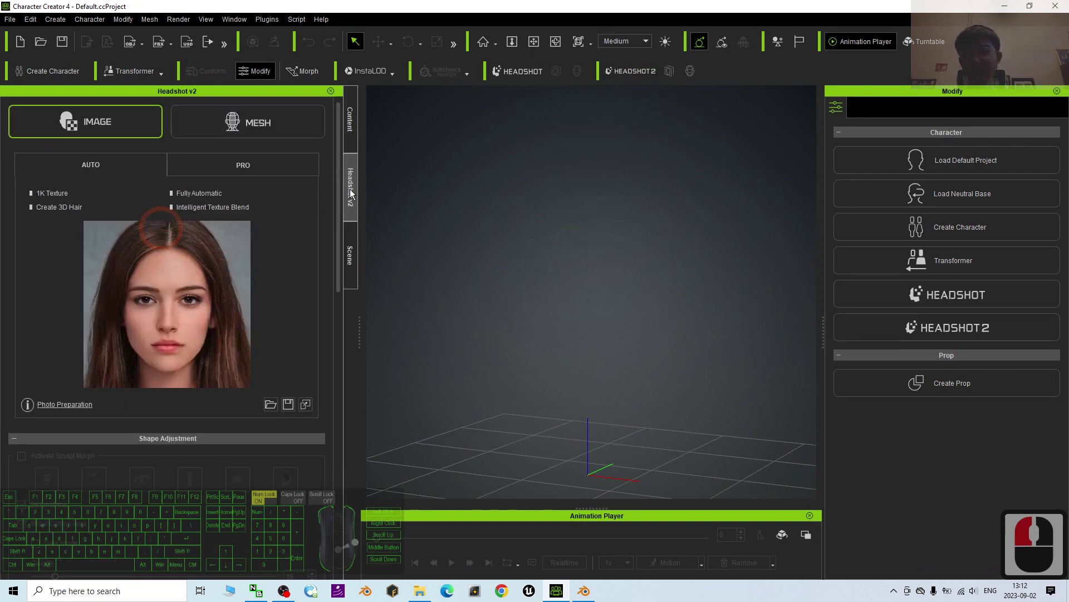
Step: Shrink the window and try Headshot's mesh and pro options before settling on Image Auto
{"action": "left_click_drag", "start_coordinate": [513, 6], "coordinate": [481, 29]}
{"action": "left_click", "coordinate": [350, 141]}
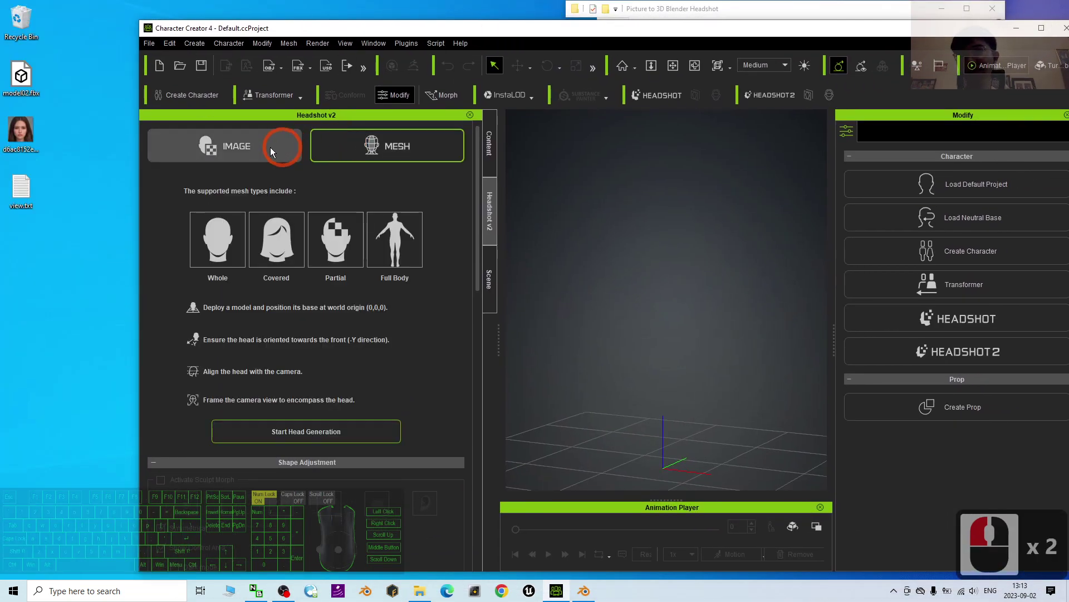
{"action": "left_click", "coordinate": [268, 149]}
{"action": "left_click", "coordinate": [364, 189]}
{"action": "left_click", "coordinate": [241, 189]}
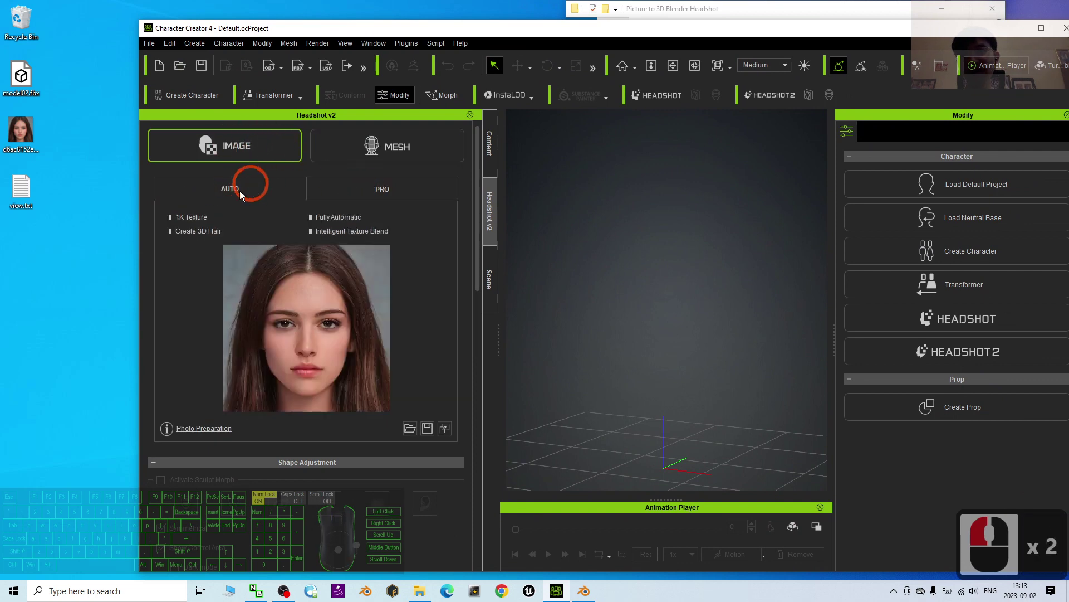
Step: View the desktop face photo in Photos, then close it and bring Character Creator back
{"action": "double_click", "coordinate": [21, 130]}
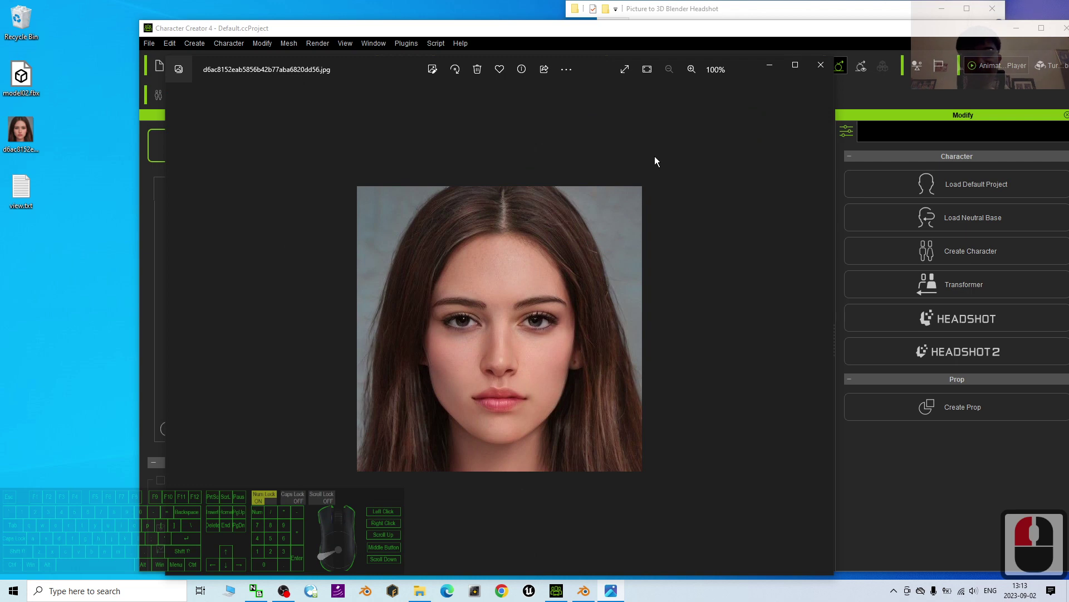
{"action": "left_click_drag", "start_coordinate": [535, 31], "coordinate": [505, 54]}
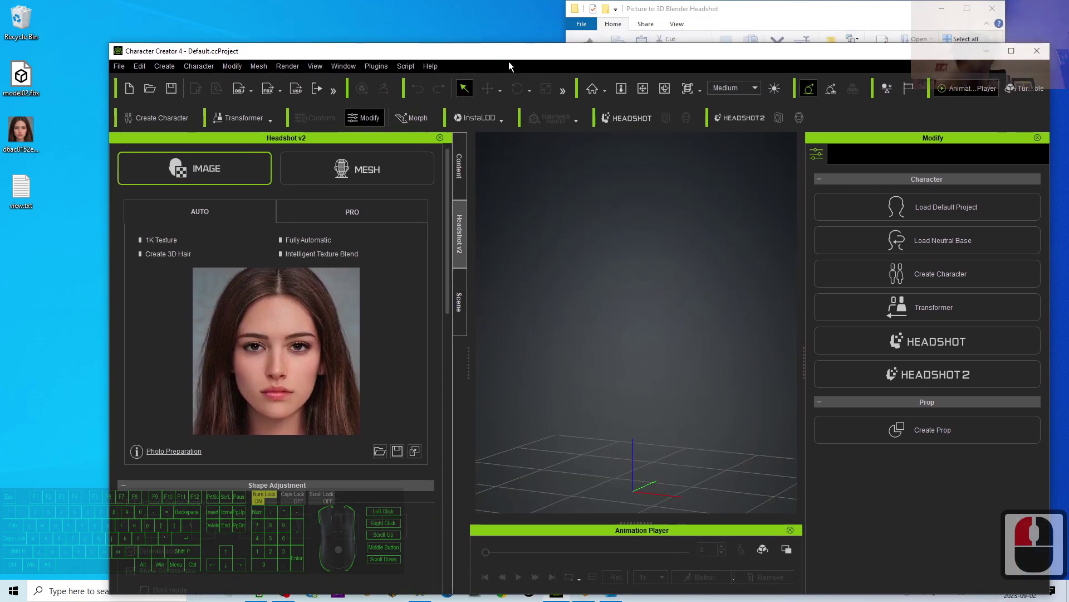
{"action": "left_click", "coordinate": [1038, 50]}
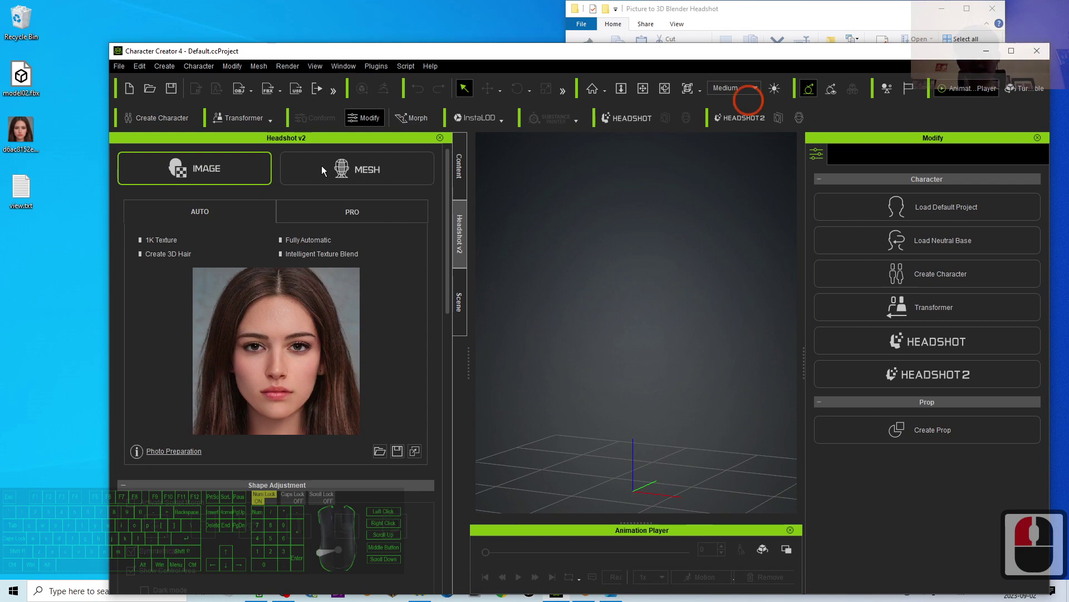
{"action": "left_click", "coordinate": [53, 116]}
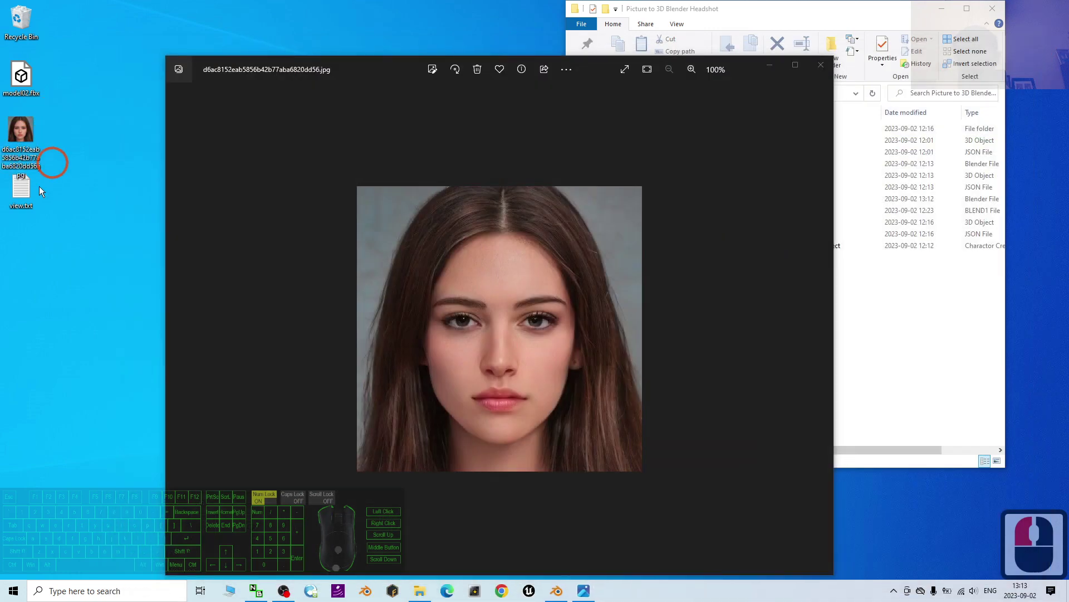
{"action": "left_click", "coordinate": [821, 64]}
{"action": "left_click", "coordinate": [292, 594]}
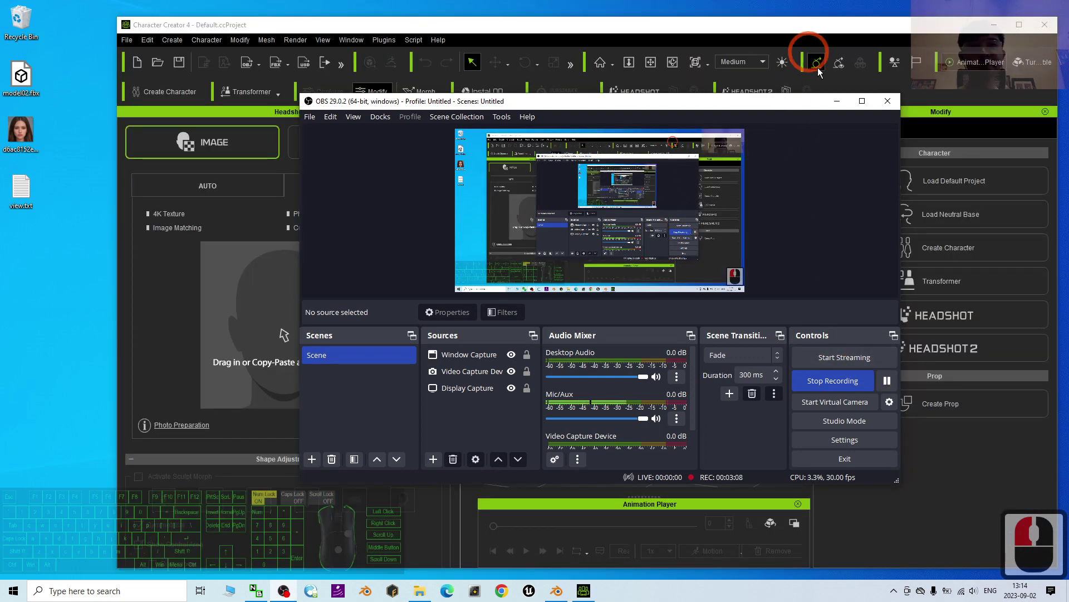
Step: Confirm Image input with Auto processing in Headshot and select the desktop face photo
{"action": "left_click", "coordinate": [837, 101]}
{"action": "left_click", "coordinate": [656, 210]}
{"action": "left_click", "coordinate": [391, 146]}
{"action": "left_click", "coordinate": [216, 141]}
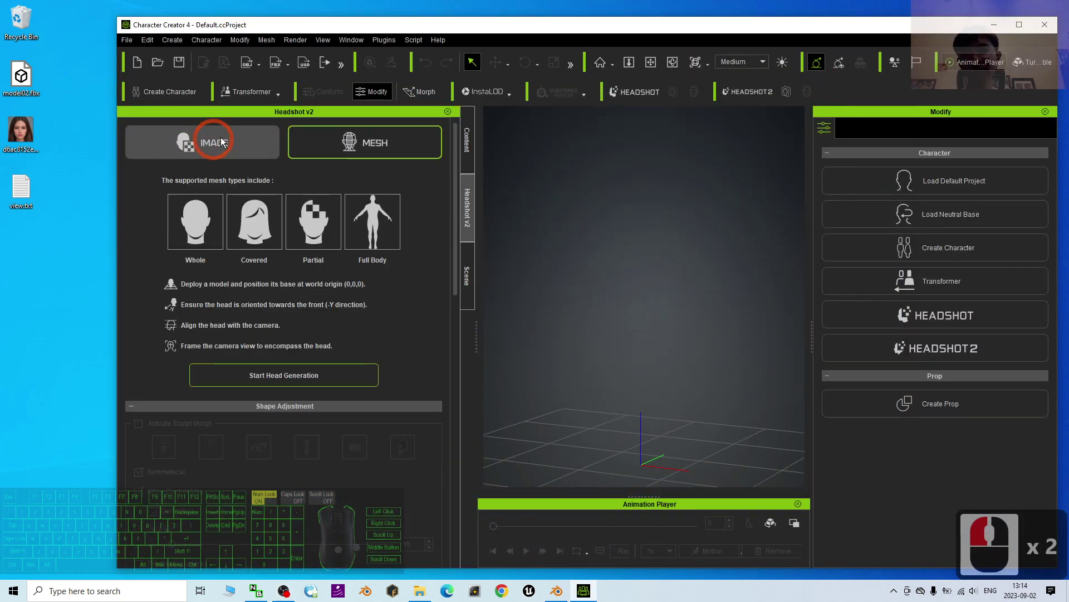
{"action": "left_click", "coordinate": [223, 142]}
{"action": "left_click", "coordinate": [237, 185]}
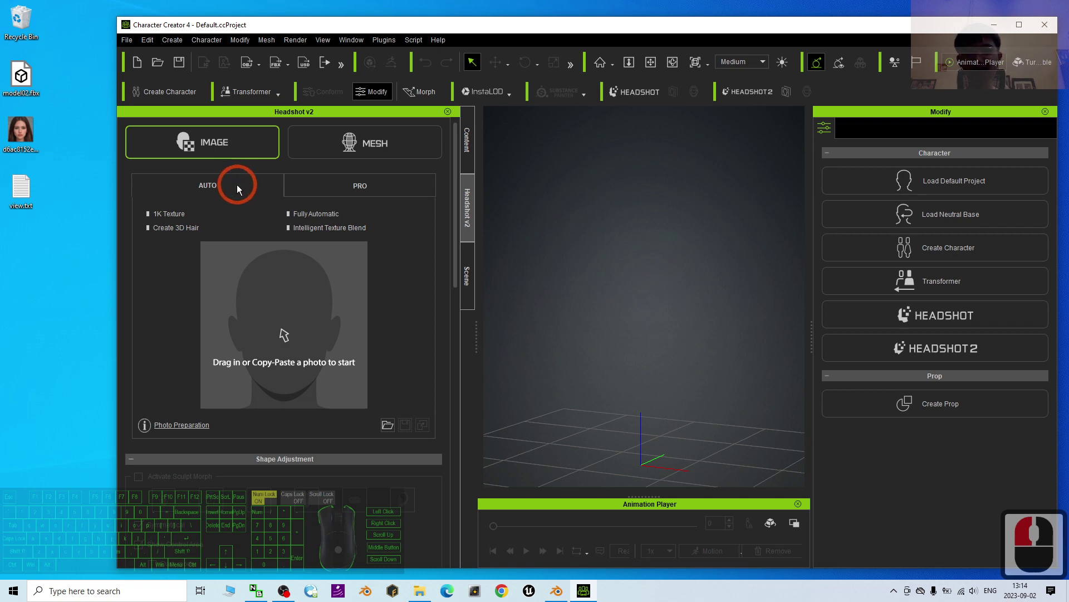
{"action": "left_click", "coordinate": [21, 133]}
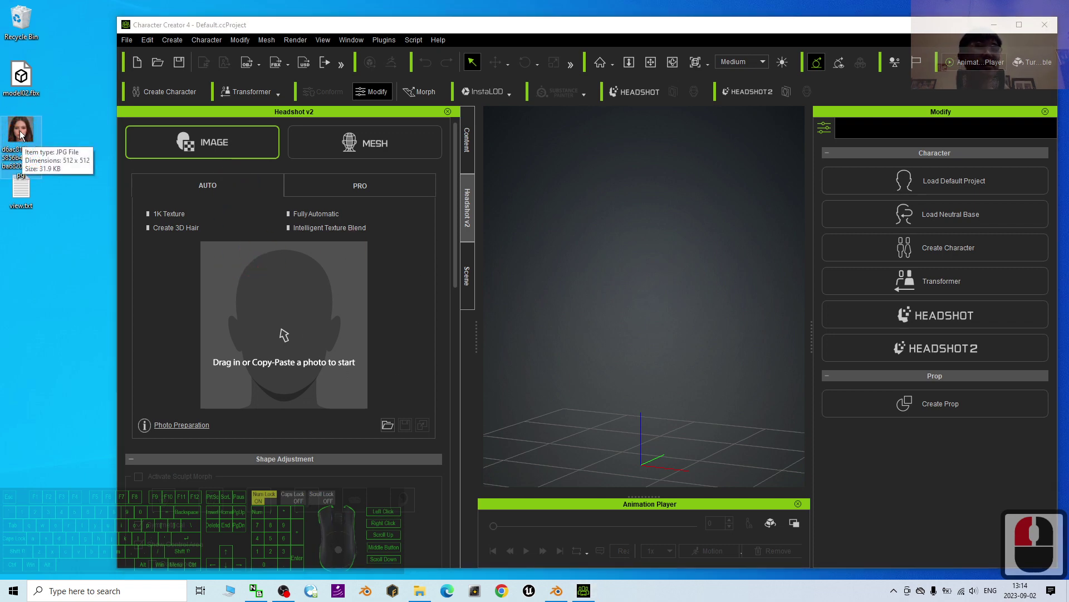
Step: Drop the desktop face photo into Headshot, choose Female and No Mask, and click Generate
{"action": "left_click_drag", "start_coordinate": [20, 135], "coordinate": [255, 302]}
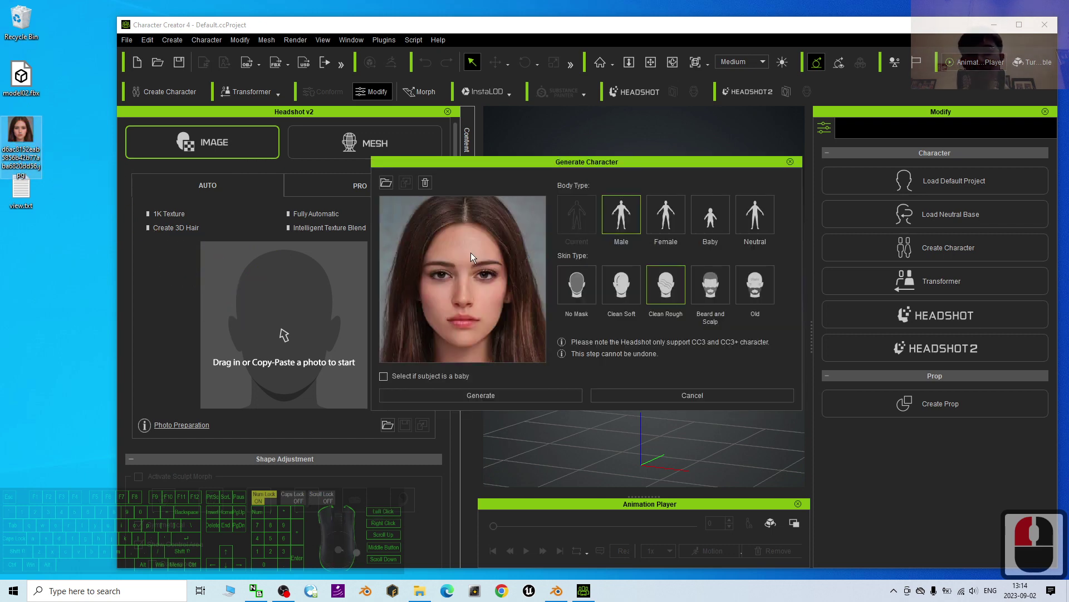
{"action": "left_click", "coordinate": [659, 223]}
{"action": "left_click", "coordinate": [575, 285]}
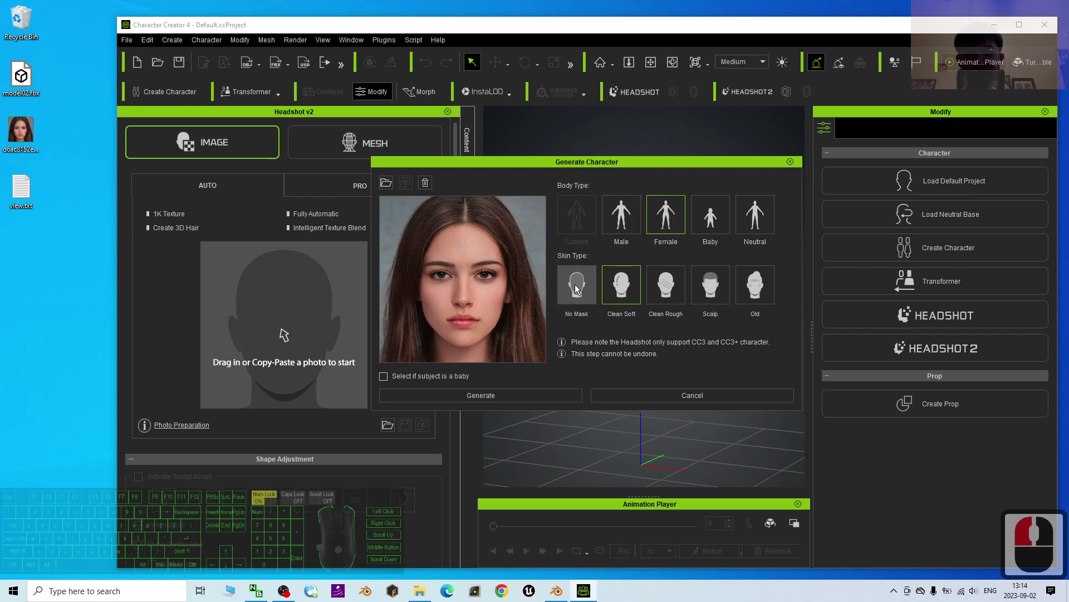
{"action": "left_click", "coordinate": [498, 396]}
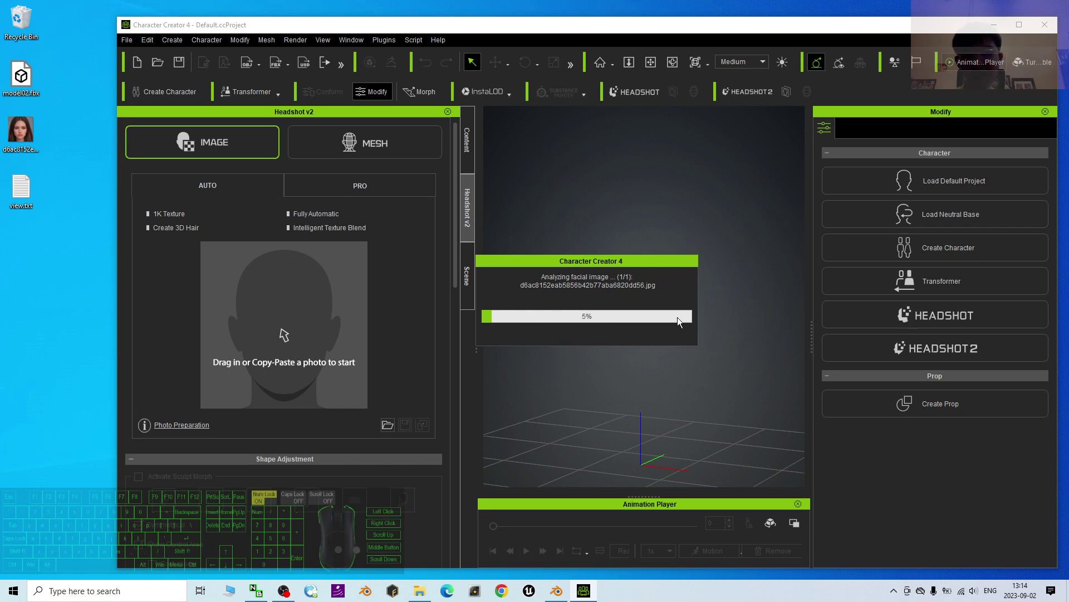
Step: Minimize OBS and return to Character Creator as Headshot v2 produces the bald female character
{"action": "left_click", "coordinate": [284, 591]}
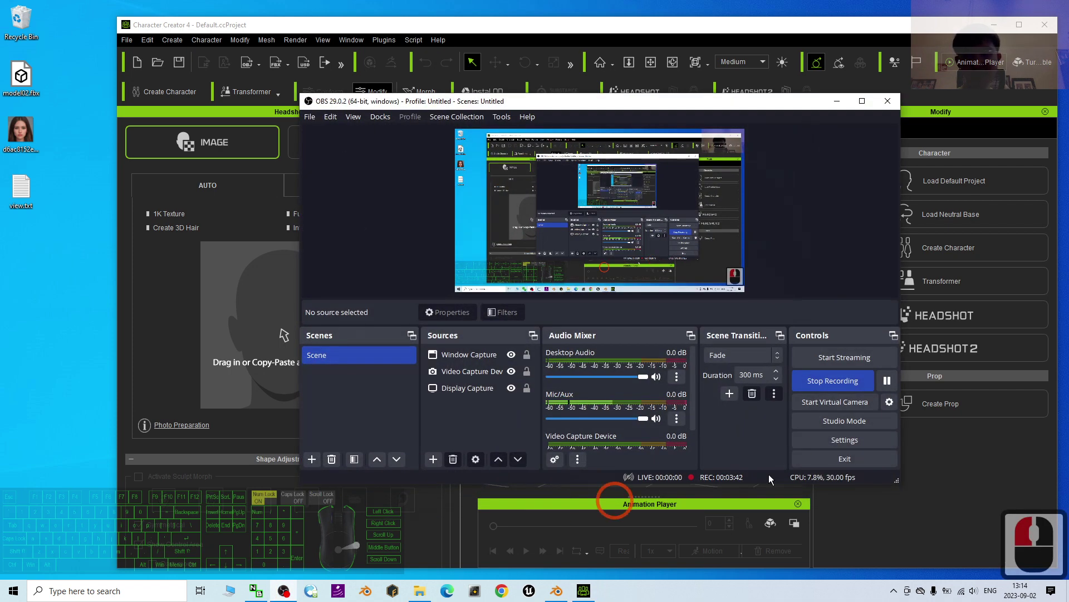
{"action": "left_click", "coordinate": [888, 382]}
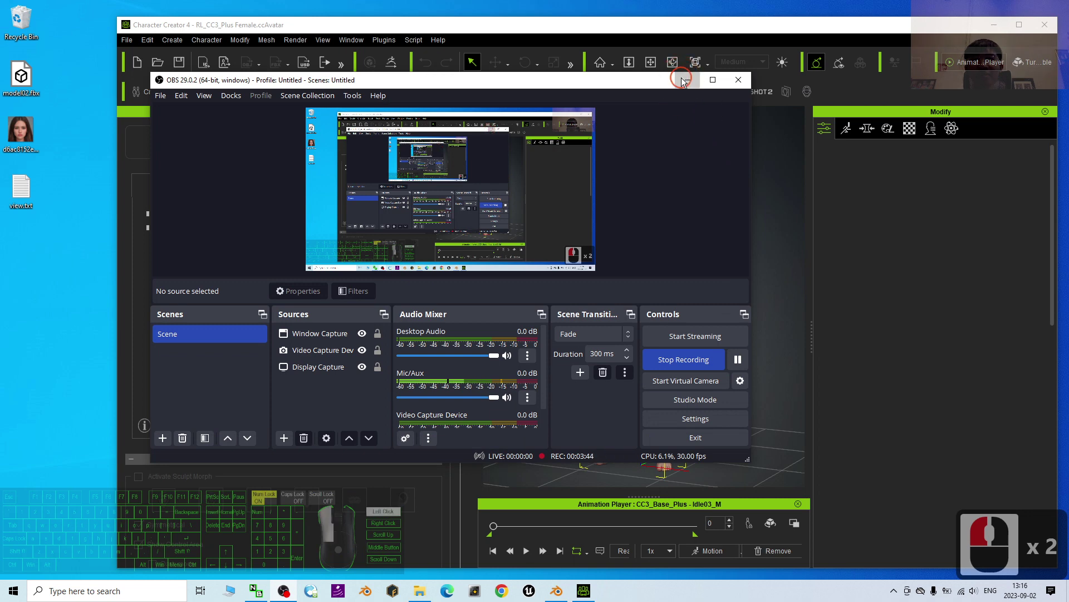
{"action": "left_click", "coordinate": [681, 78]}
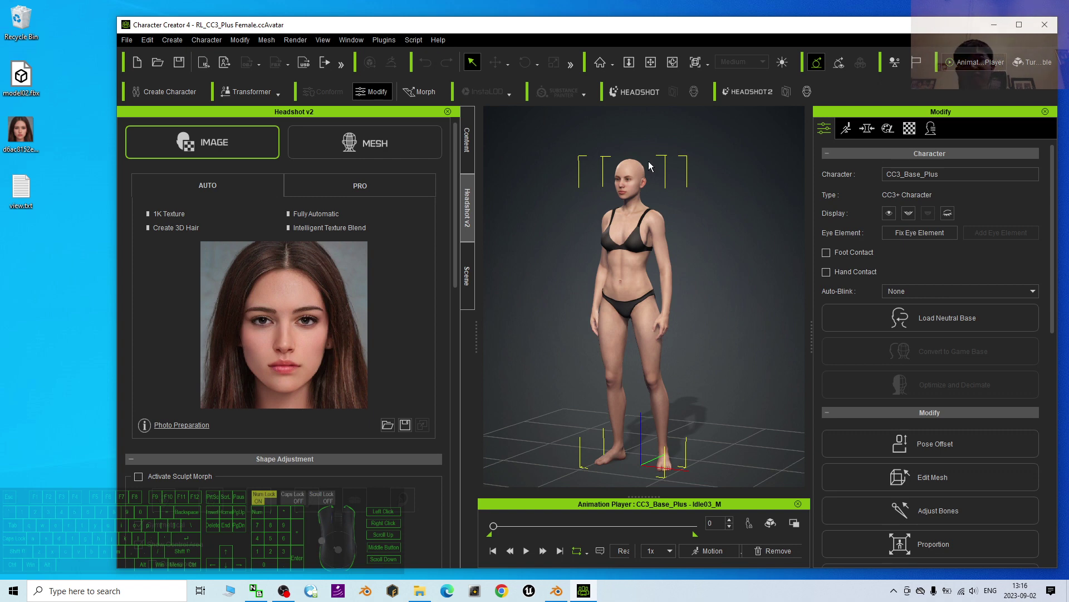
Step: Maximize Character Creator 4 and orbit to view the long-haired character from the side
{"action": "left_click_drag", "start_coordinate": [746, 33], "coordinate": [724, 1]}
{"action": "scroll", "coordinate": [701, 390], "scroll_direction": "up", "scroll_amount": 10}
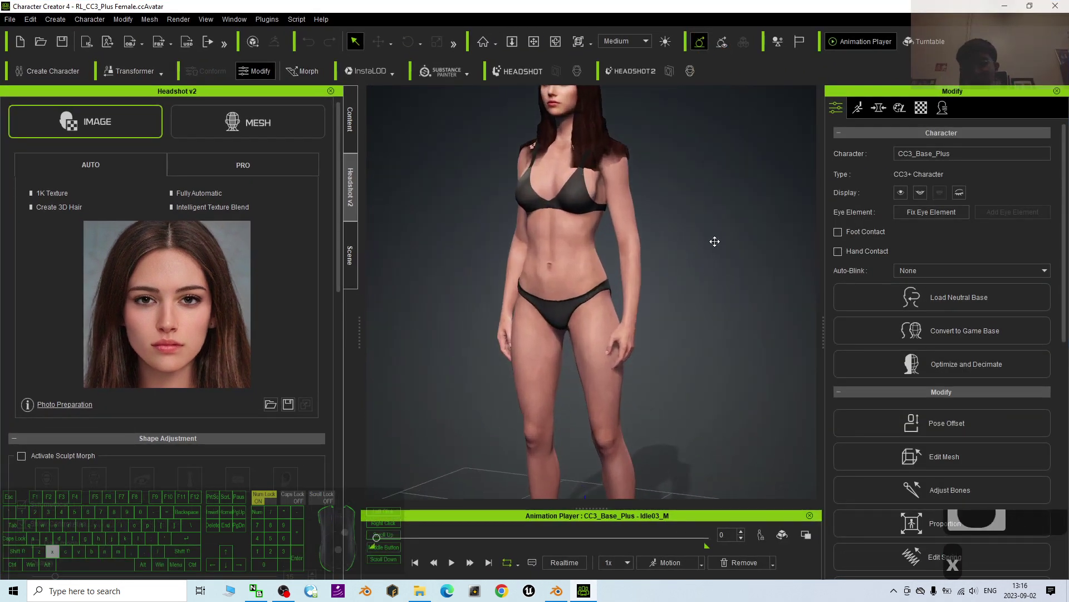
{"action": "key", "text": "x"}
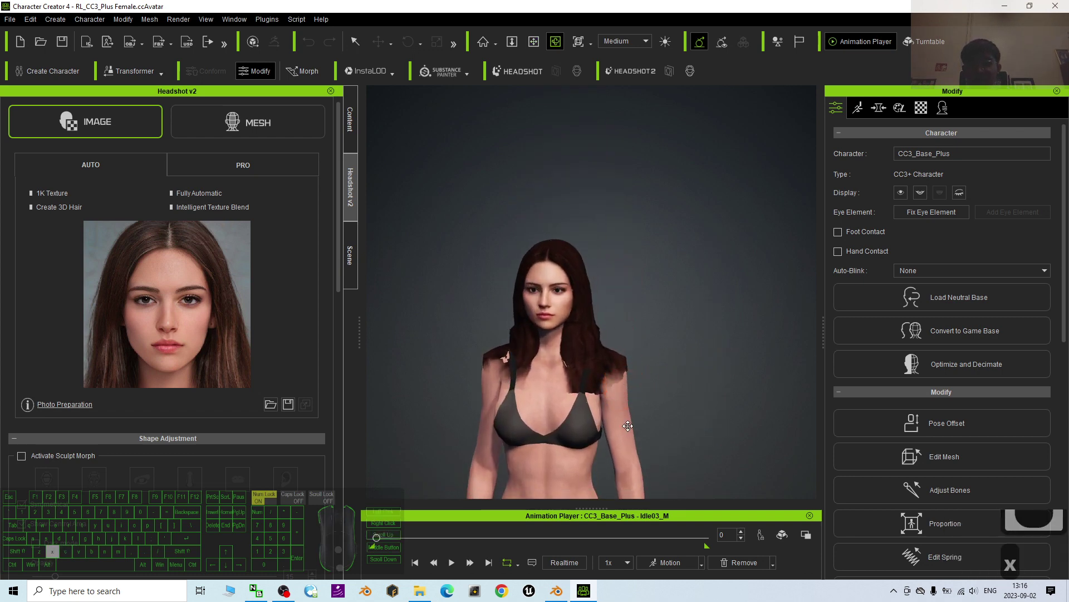
{"action": "key", "text": "c"}
{"action": "left_click_drag", "start_coordinate": [634, 452], "coordinate": [734, 356]}
{"action": "scroll", "coordinate": [734, 356], "scroll_direction": "up", "scroll_amount": 6}
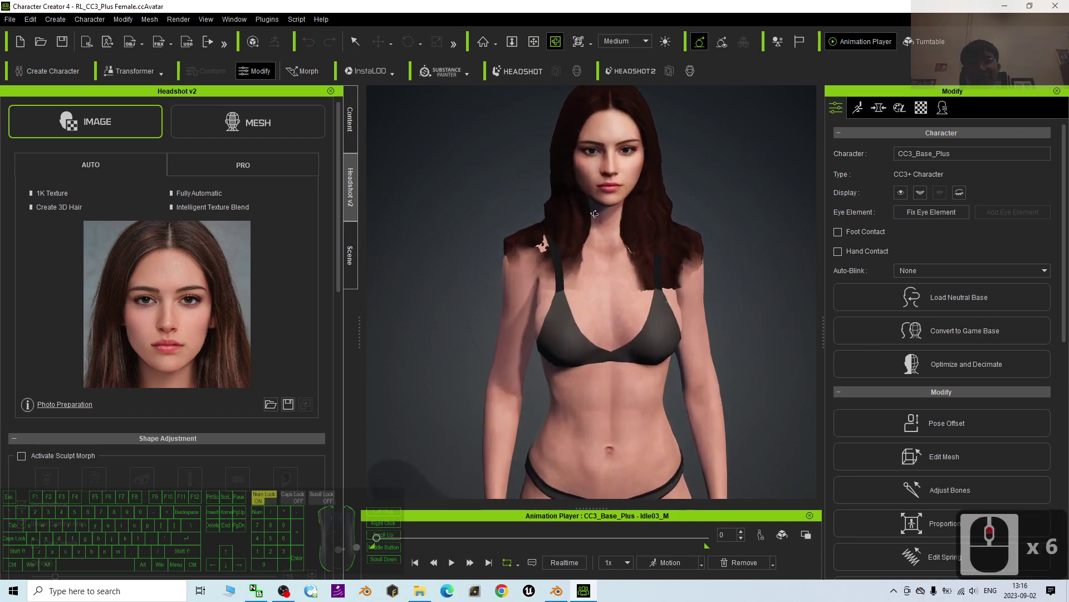
{"action": "scroll", "coordinate": [595, 214], "scroll_direction": "down", "scroll_amount": 12}
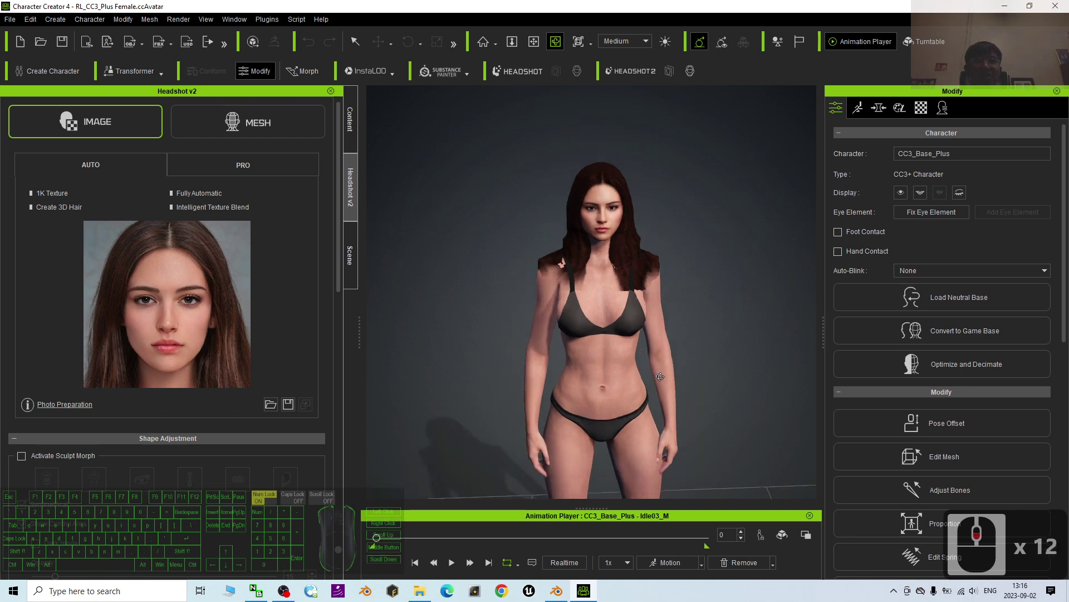
Step: Move the view to a three-quarter angle and shift the character down-left in the viewport
{"action": "key", "text": "x"}
{"action": "left_click_drag", "start_coordinate": [670, 342], "coordinate": [667, 293]}
{"action": "key", "text": "c"}
{"action": "key", "text": "x"}
{"action": "key", "text": "c"}
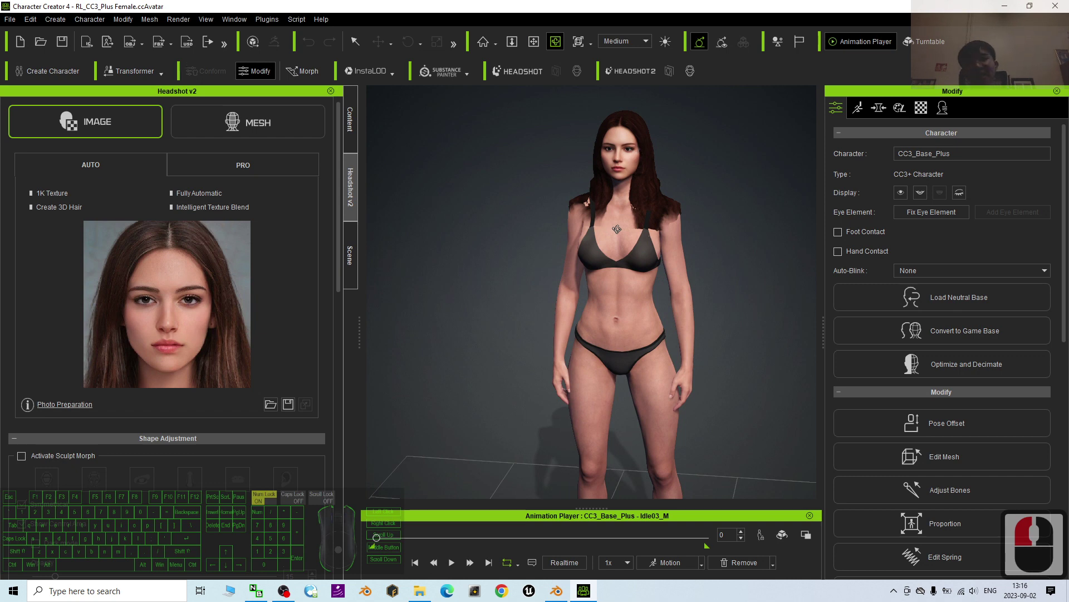
{"action": "scroll", "coordinate": [655, 256], "scroll_direction": "down", "scroll_amount": 5}
{"action": "key", "text": "x"}
{"action": "left_click_drag", "start_coordinate": [732, 288], "coordinate": [697, 336]}
Step: Put the pink Crop T-shirts_A1 from Content > Cloth > Shirts on the character
{"action": "left_click", "coordinate": [344, 117]}
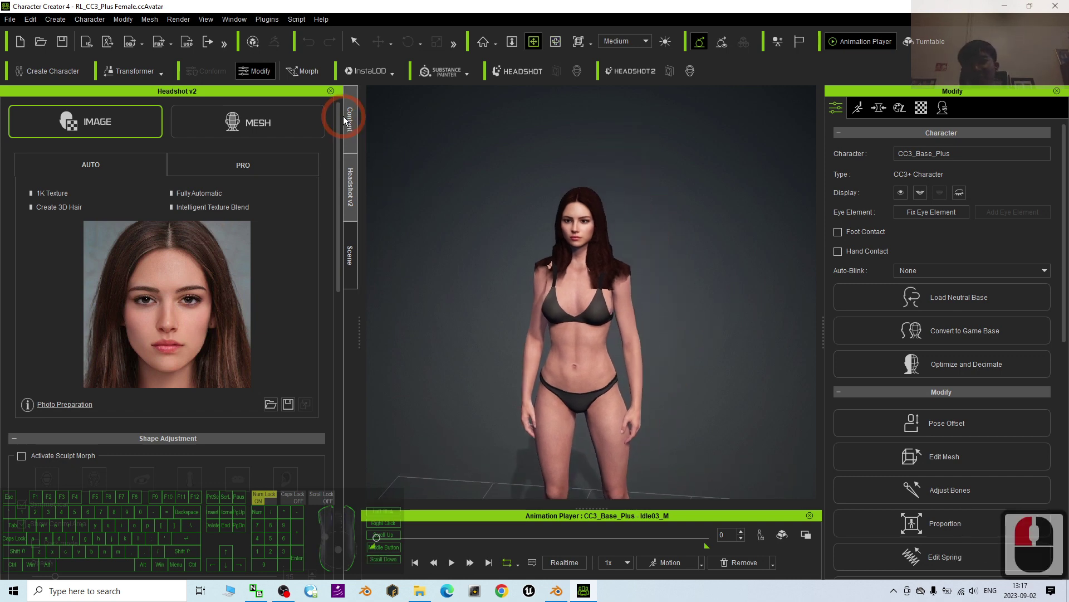
{"action": "left_click", "coordinate": [343, 116]}
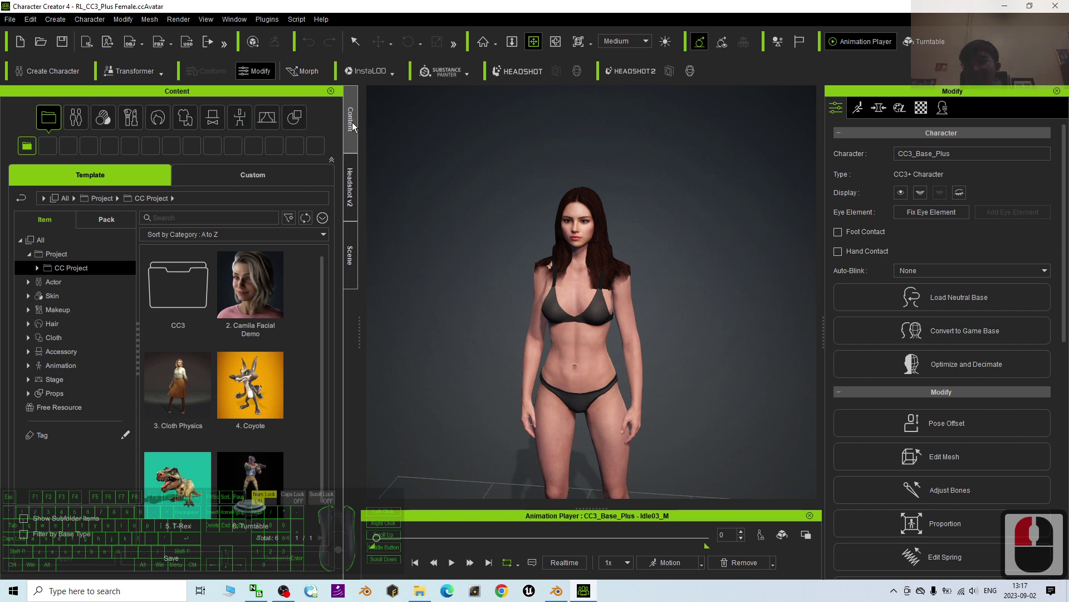
{"action": "left_click", "coordinate": [185, 117]}
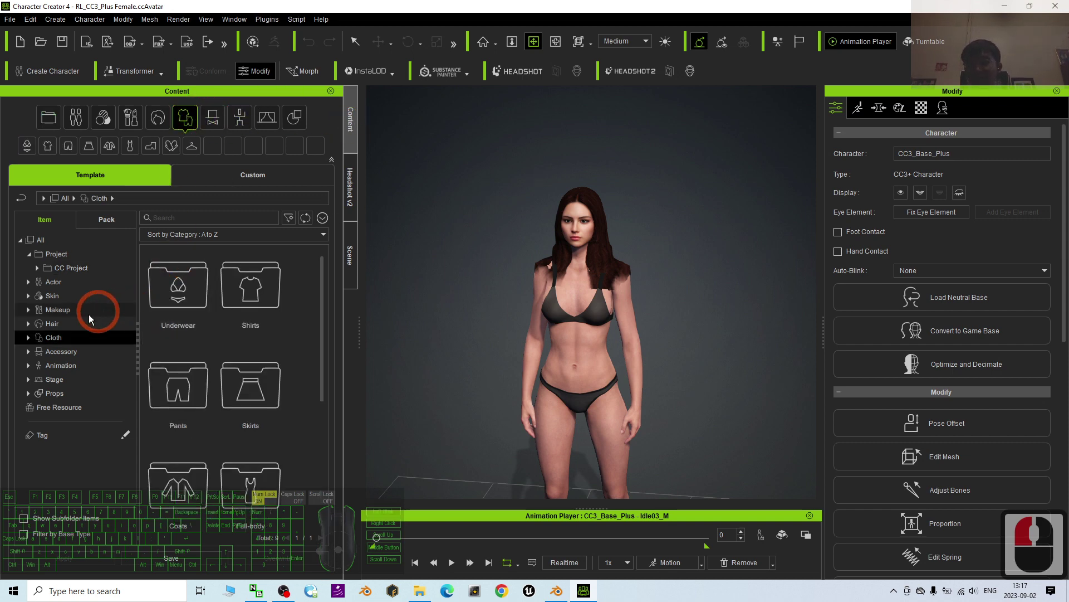
{"action": "mouse_move", "coordinate": [320, 293]}
{"action": "left_mouse_down"}
{"action": "mouse_move", "coordinate": [325, 379]}
{"action": "mouse_move", "coordinate": [323, 290]}
{"action": "left_mouse_up"}
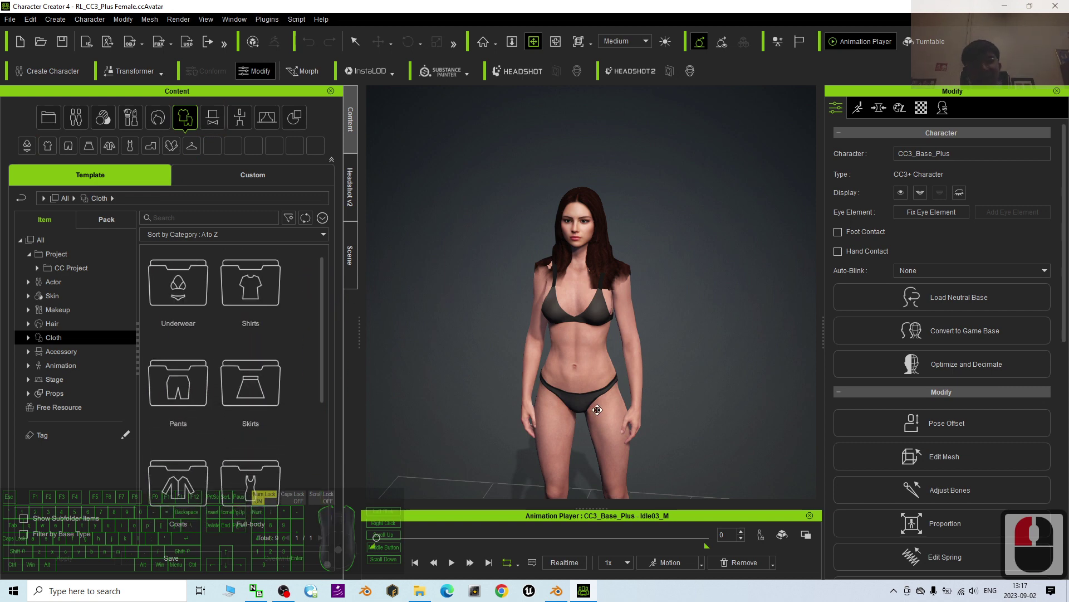
{"action": "left_click", "coordinate": [28, 337]}
{"action": "left_click", "coordinate": [62, 365]}
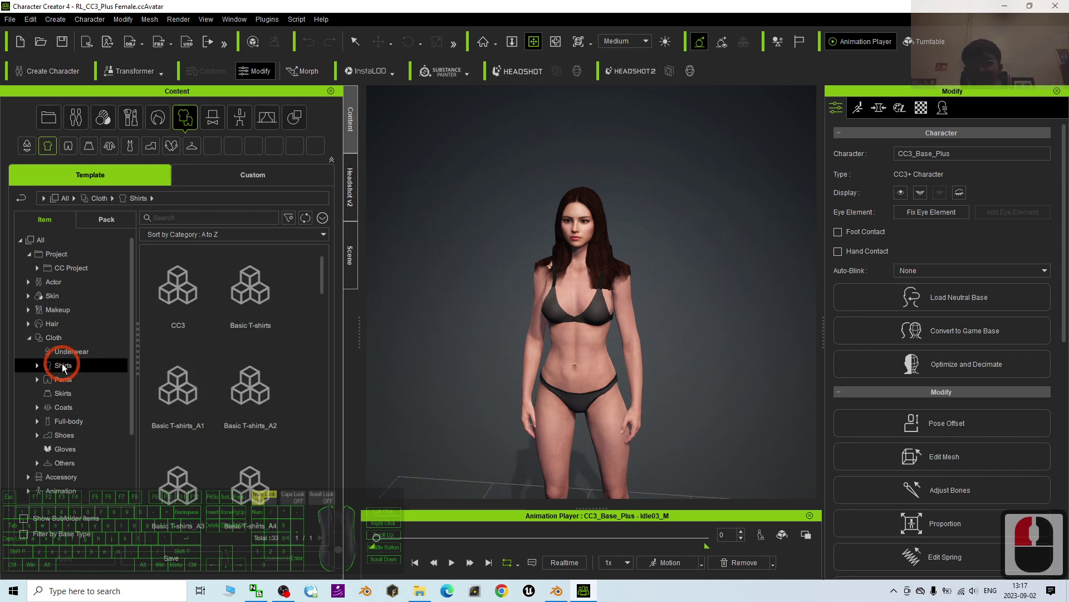
{"action": "scroll", "coordinate": [223, 384], "scroll_direction": "down", "scroll_amount": 20}
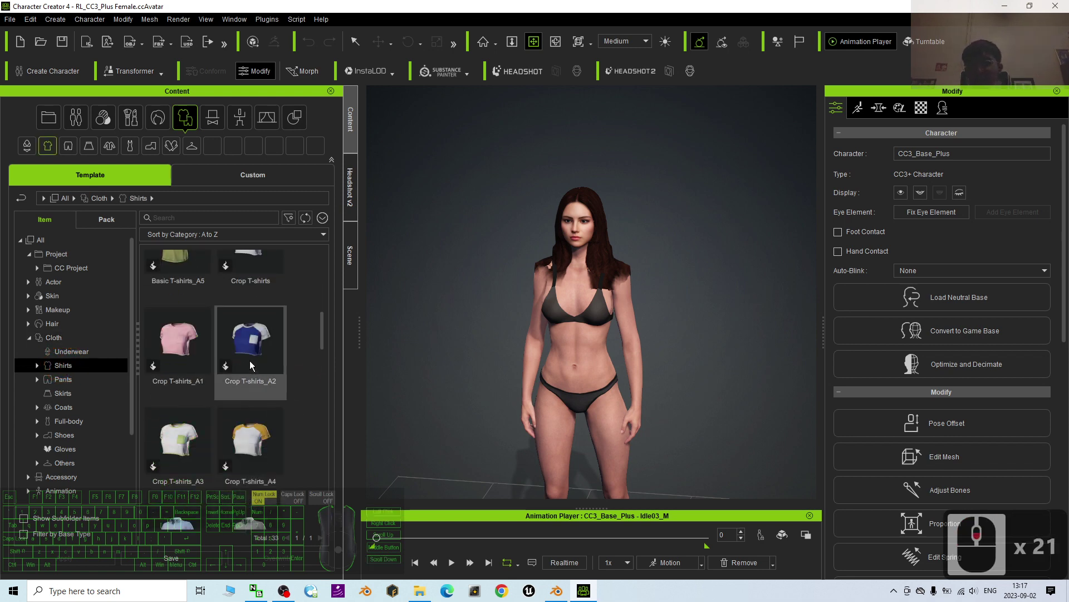
{"action": "double_click", "coordinate": [184, 338]}
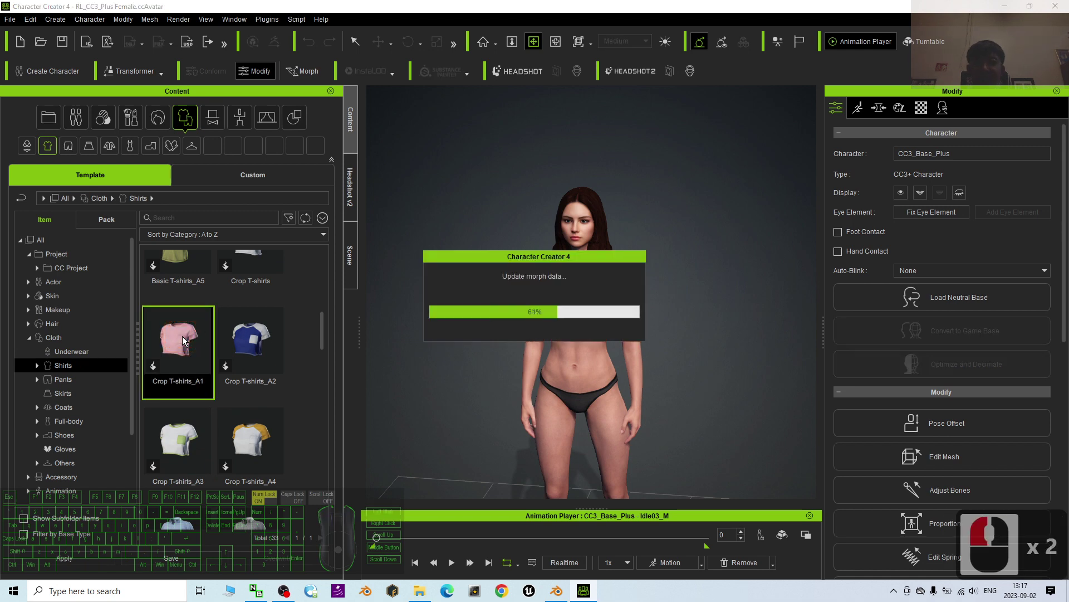
Step: Add the Denim shorts from Pants and frame the character's legs
{"action": "left_click", "coordinate": [63, 379]}
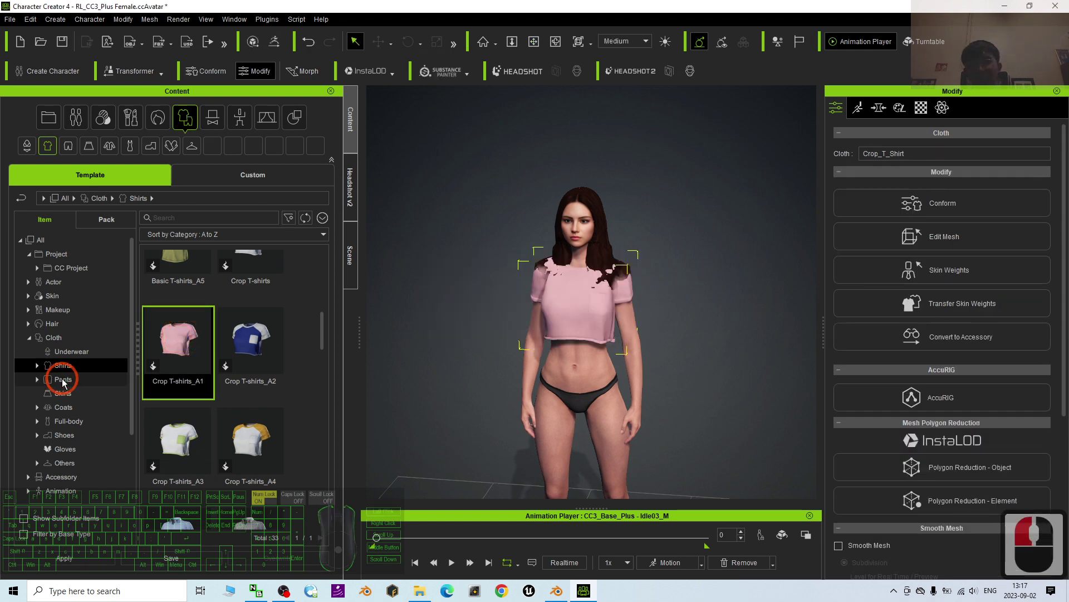
{"action": "scroll", "coordinate": [249, 357], "scroll_direction": "down", "scroll_amount": 13}
{"action": "scroll", "coordinate": [249, 357], "scroll_direction": "up", "scroll_amount": 7}
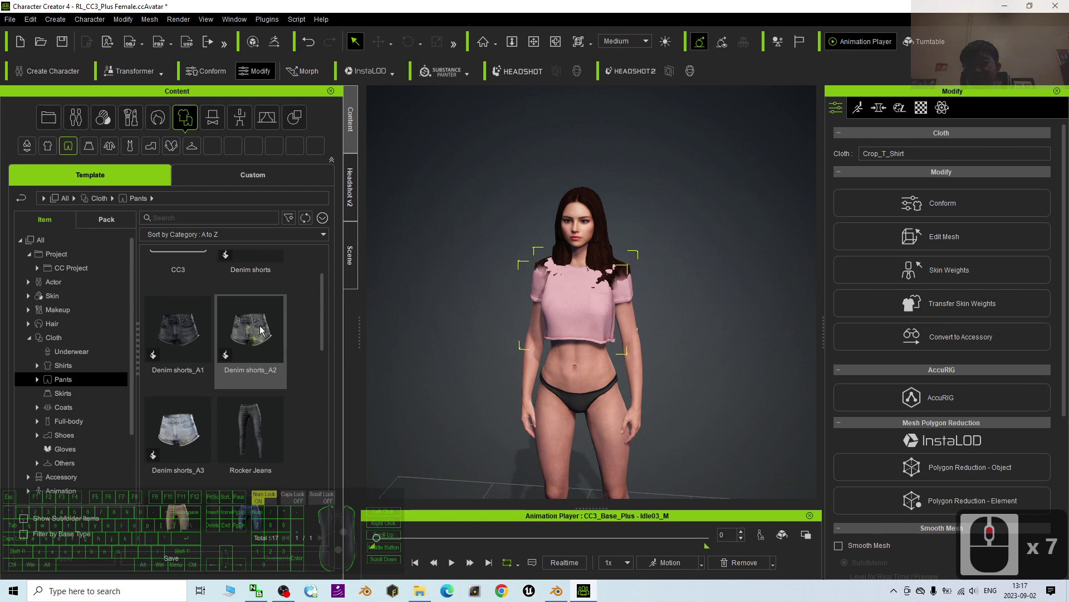
{"action": "scroll", "coordinate": [261, 328], "scroll_direction": "up", "scroll_amount": 6}
{"action": "double_click", "coordinate": [265, 325]}
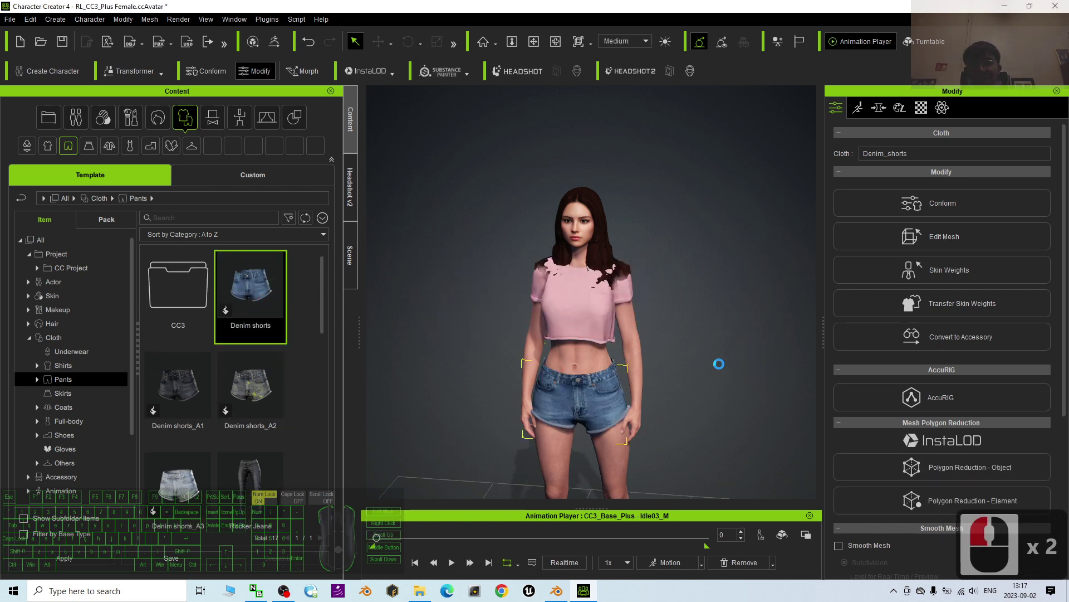
{"action": "key", "text": "x"}
{"action": "left_click_drag", "start_coordinate": [689, 396], "coordinate": [689, 217]}
{"action": "scroll", "coordinate": [624, 402], "scroll_direction": "down", "scroll_amount": 3}
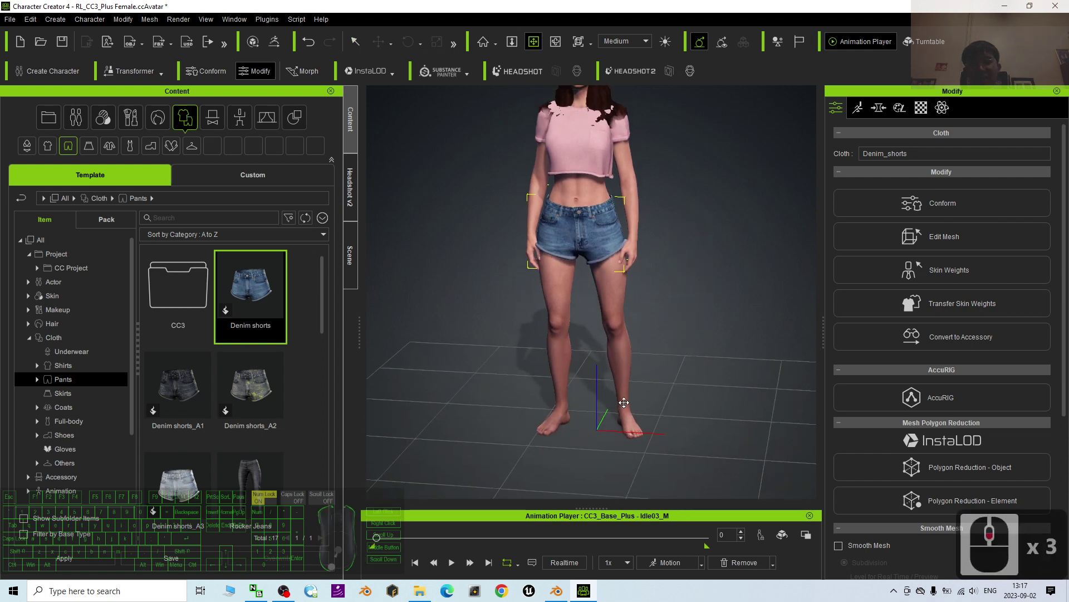
Step: Add the red Canvas Shoes_A3 from Shoes and orbit around the fully dressed character
{"action": "left_click", "coordinate": [150, 146]}
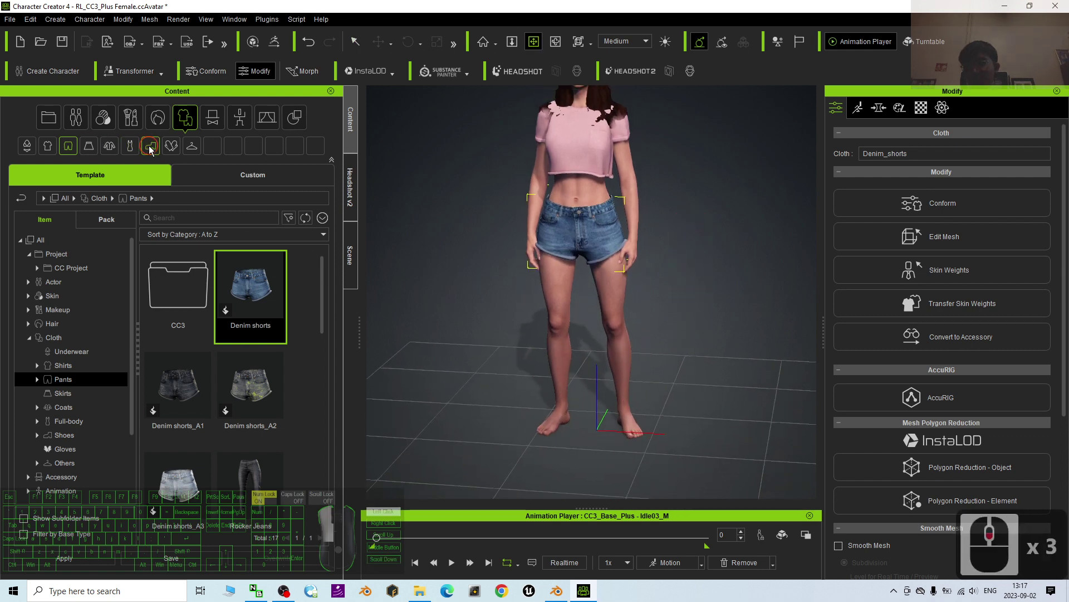
{"action": "scroll", "coordinate": [259, 408], "scroll_direction": "down", "scroll_amount": 4}
{"action": "double_click", "coordinate": [183, 445]}
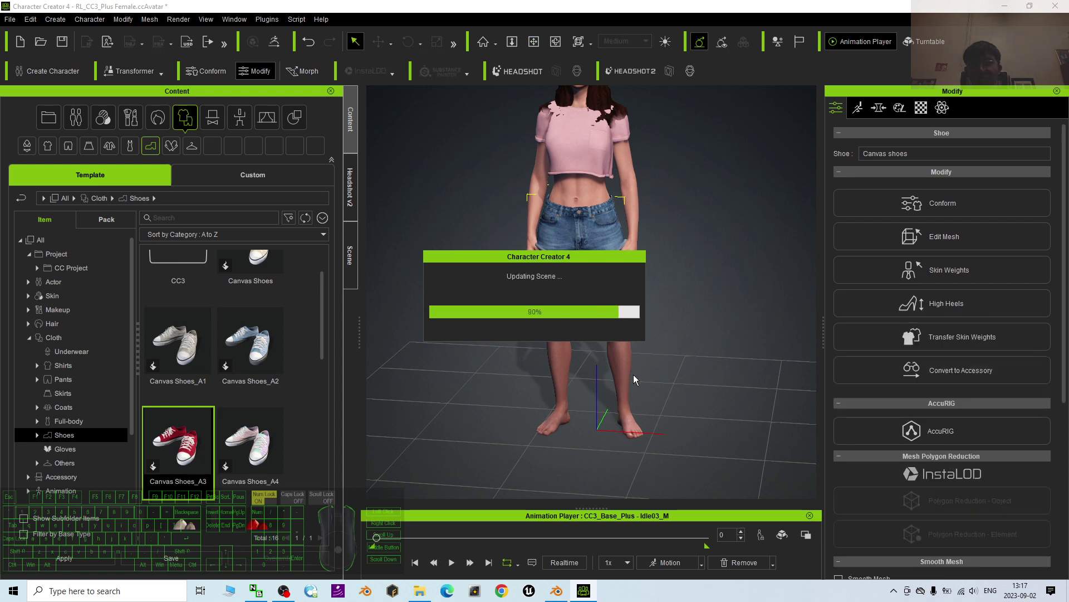
{"action": "key", "text": "x"}
{"action": "left_click_drag", "start_coordinate": [701, 247], "coordinate": [699, 330]}
{"action": "key", "text": "c"}
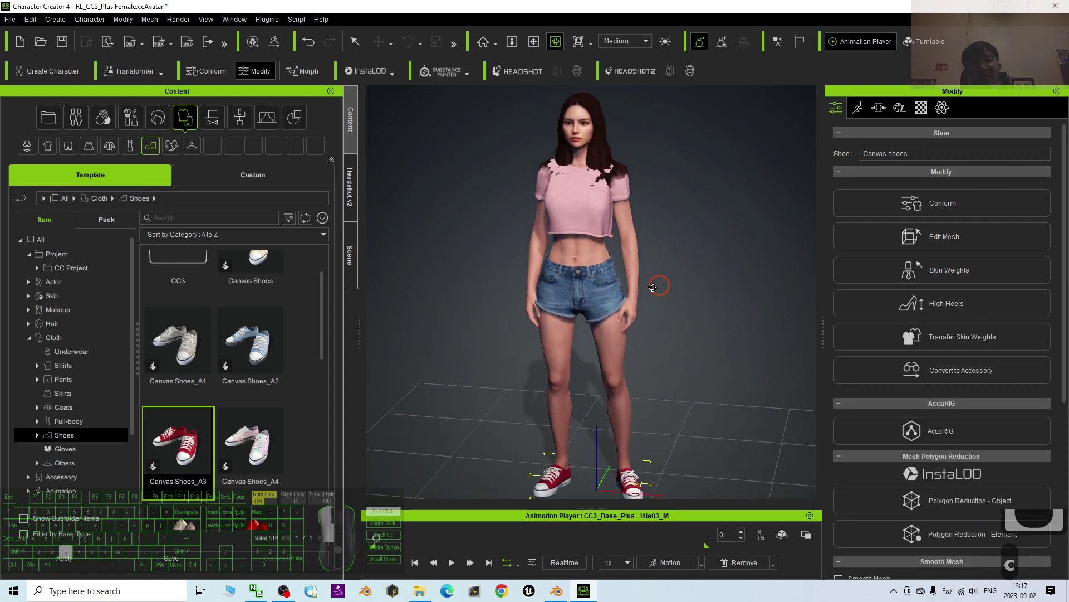
{"action": "left_click_drag", "start_coordinate": [661, 286], "coordinate": [546, 195]}
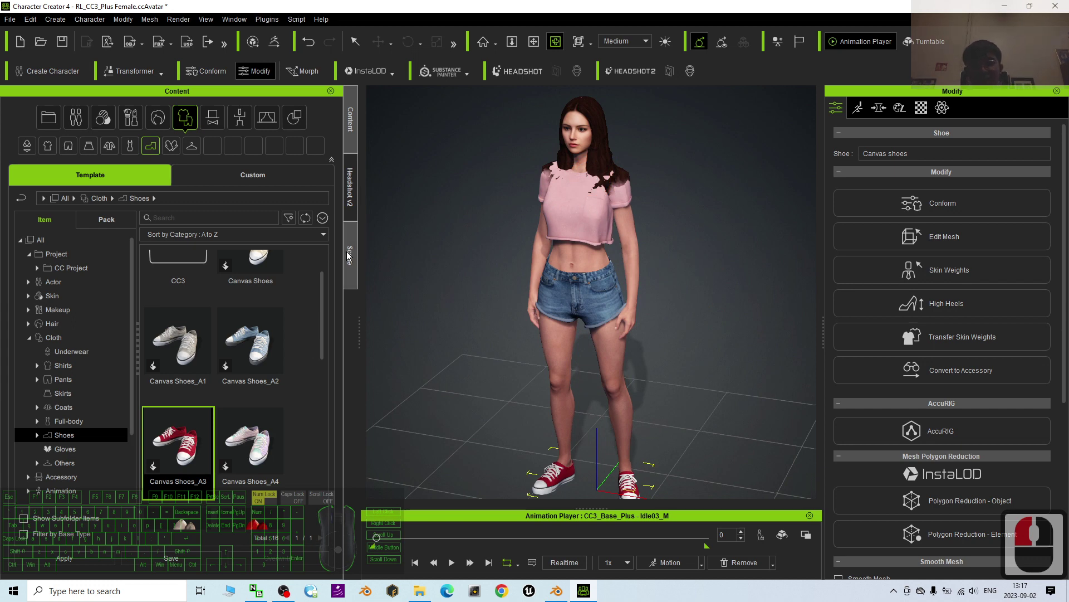
Step: Delete the Bra and Underwear_Bottoms items from the character in the Scene list
{"action": "left_click", "coordinate": [356, 267]}
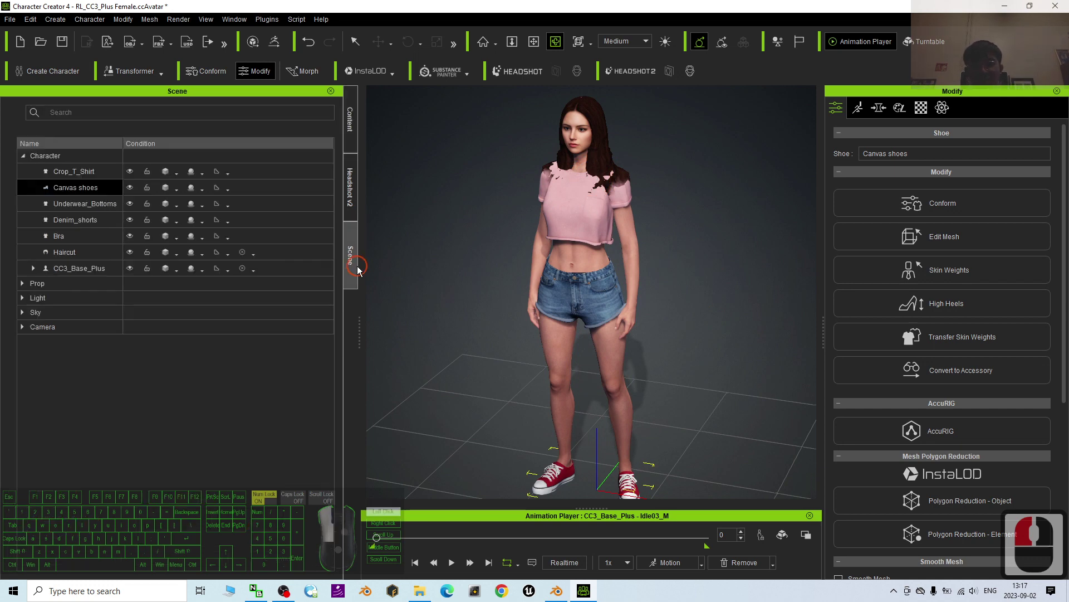
{"action": "left_click", "coordinate": [78, 236]}
{"action": "key", "text": "Delete"}
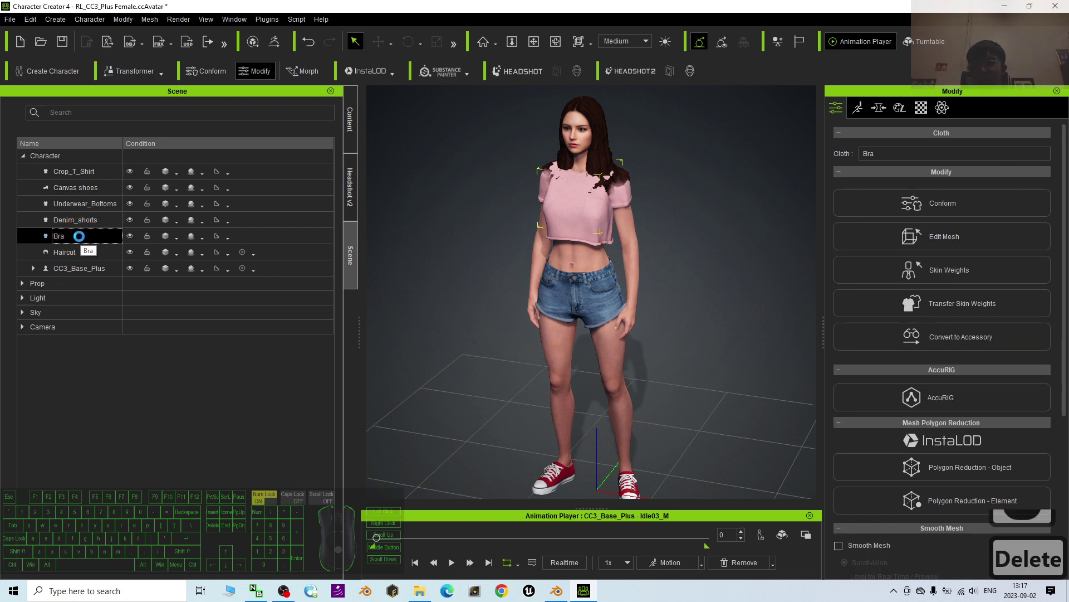
{"action": "left_click", "coordinate": [82, 205]}
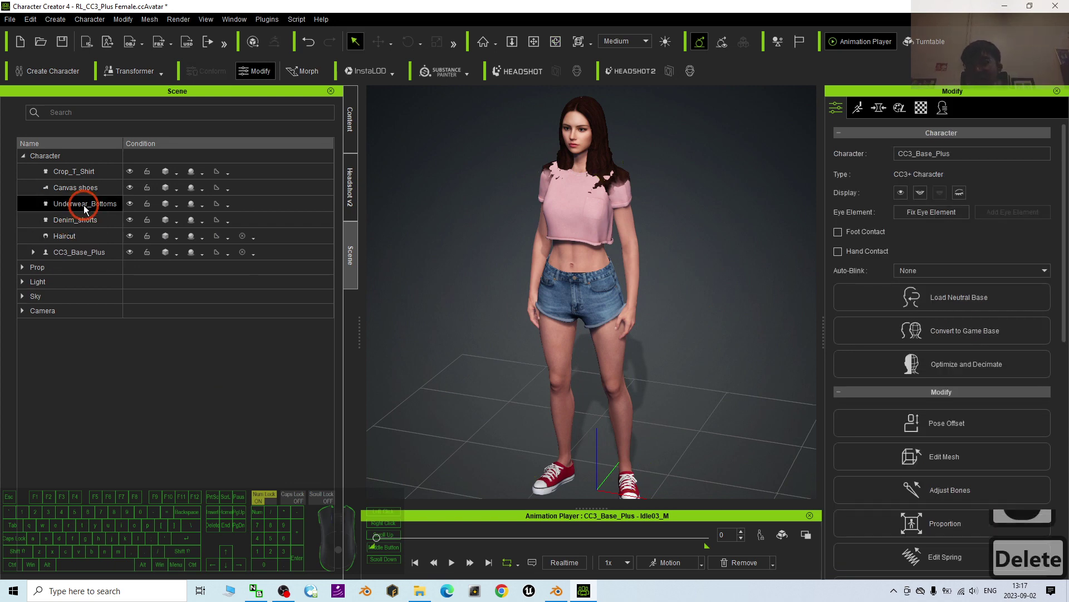
{"action": "key", "text": "Delete"}
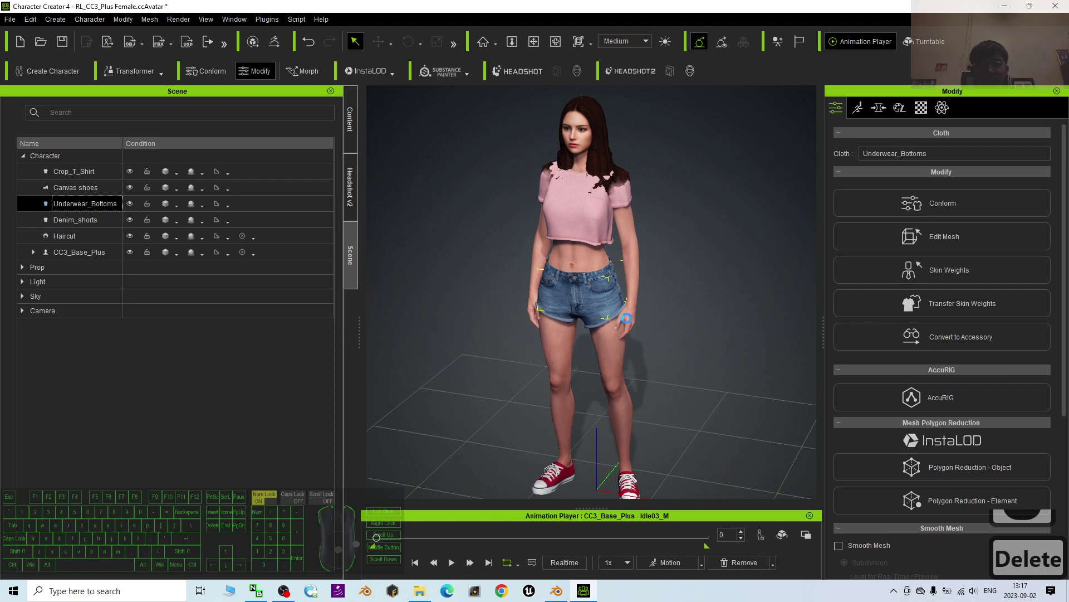
Step: View the character from her right, then shrink the window to reveal the desktop
{"action": "scroll", "coordinate": [593, 295], "scroll_direction": "up", "scroll_amount": 20}
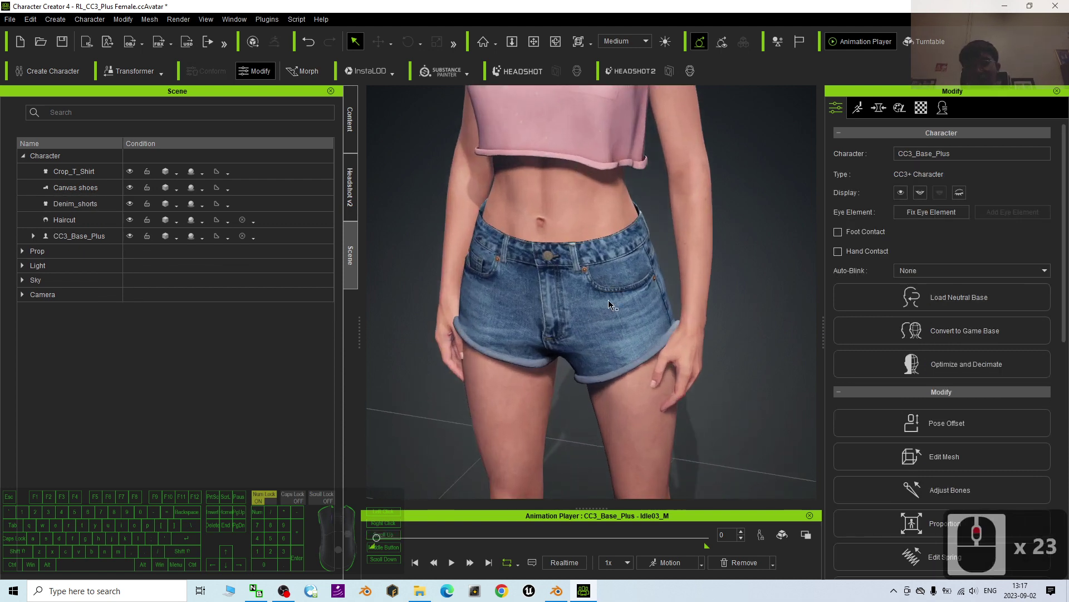
{"action": "scroll", "coordinate": [568, 411], "scroll_direction": "down", "scroll_amount": 4}
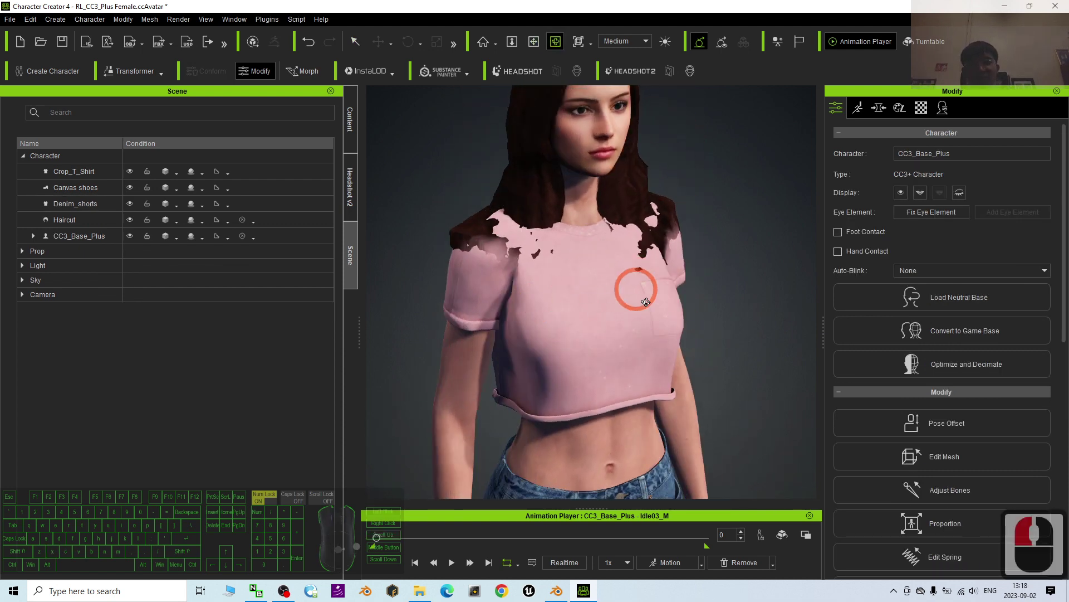
{"action": "scroll", "coordinate": [578, 375], "scroll_direction": "down", "scroll_amount": 4}
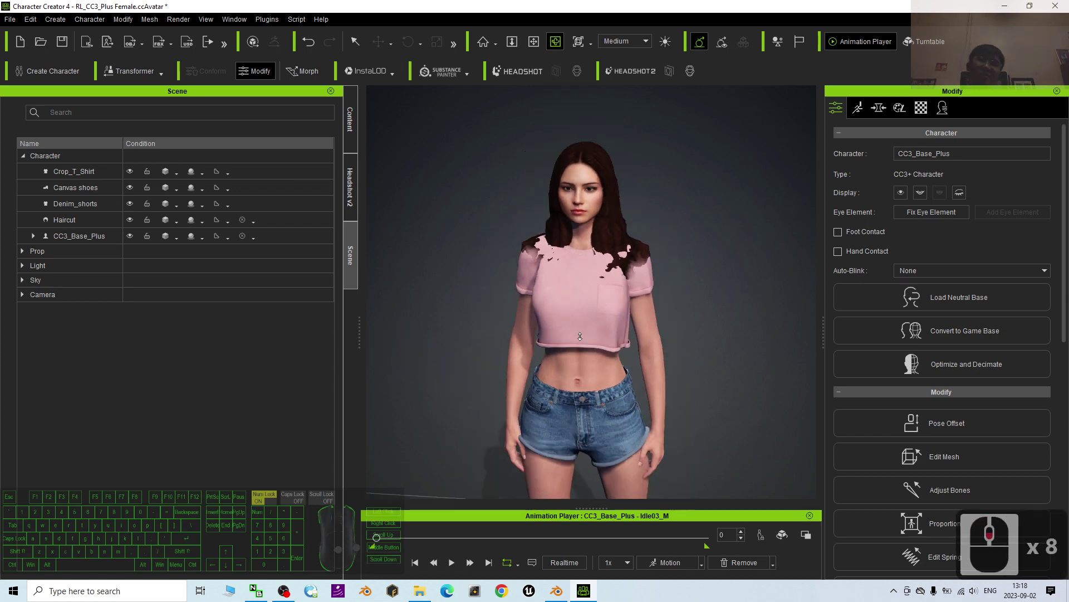
{"action": "left_click_drag", "start_coordinate": [601, 349], "coordinate": [635, 236]}
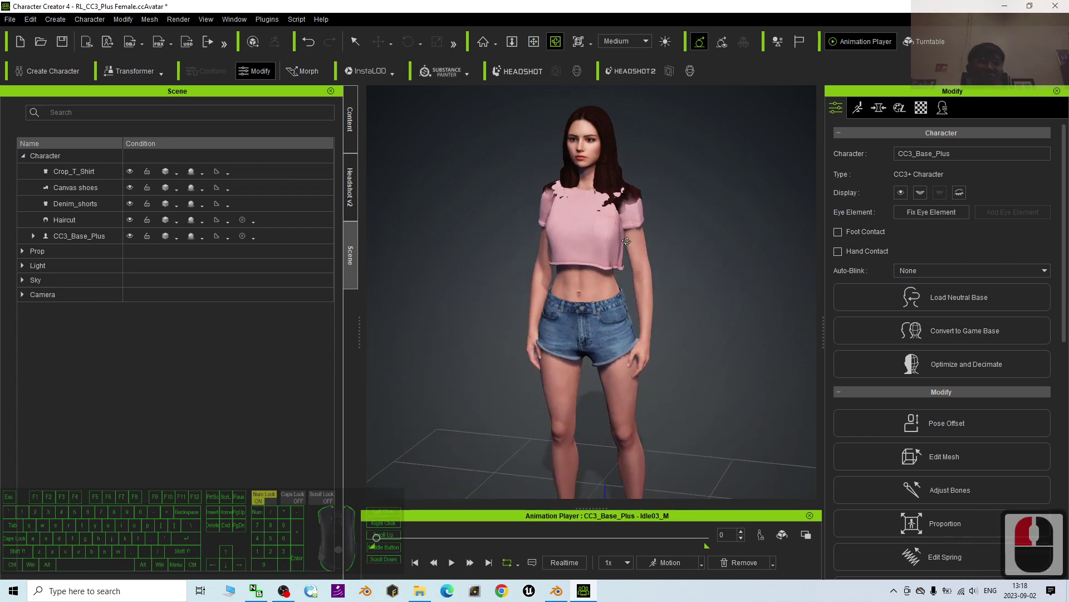
{"action": "scroll", "coordinate": [627, 241], "scroll_direction": "down", "scroll_amount": 10}
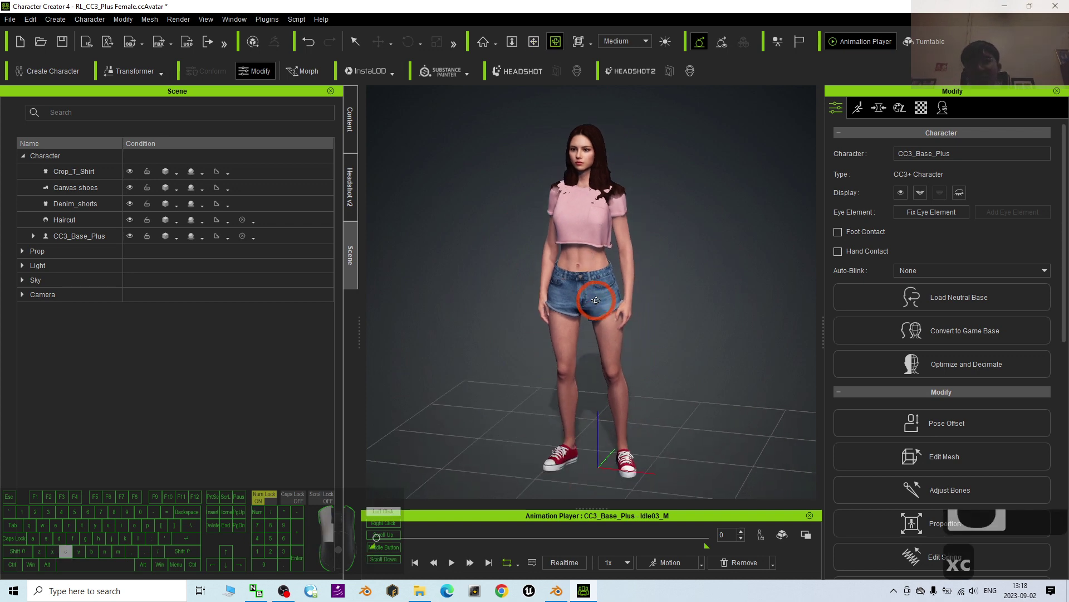
{"action": "left_click_drag", "start_coordinate": [596, 300], "coordinate": [597, 306]}
{"action": "left_click_drag", "start_coordinate": [392, 4], "coordinate": [588, 54]}
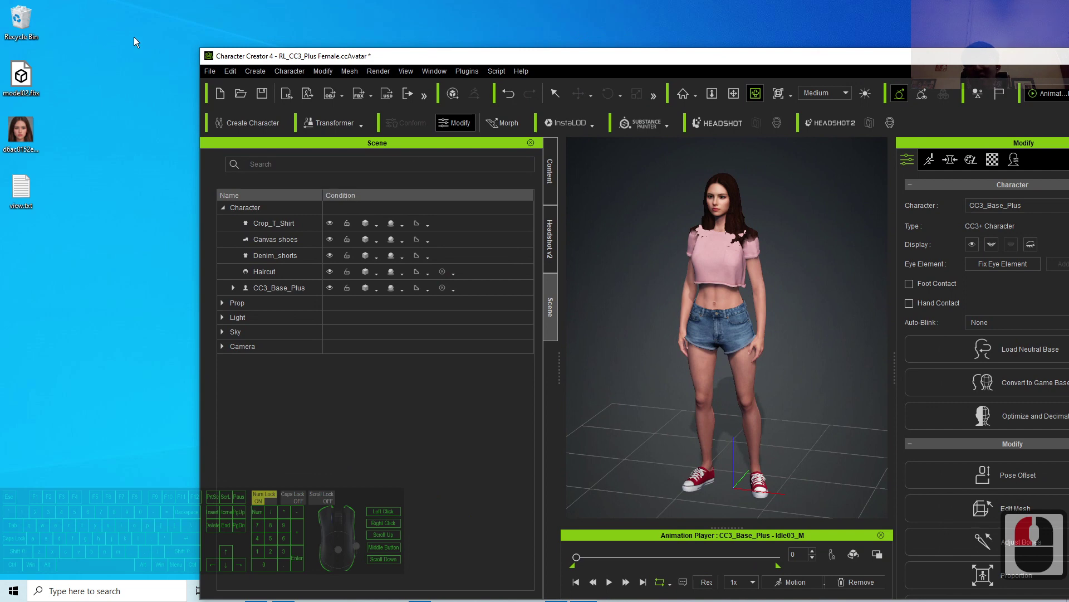
Step: Use Save Project As to store the project on the Desktop as model03
{"action": "left_click", "coordinate": [209, 71]}
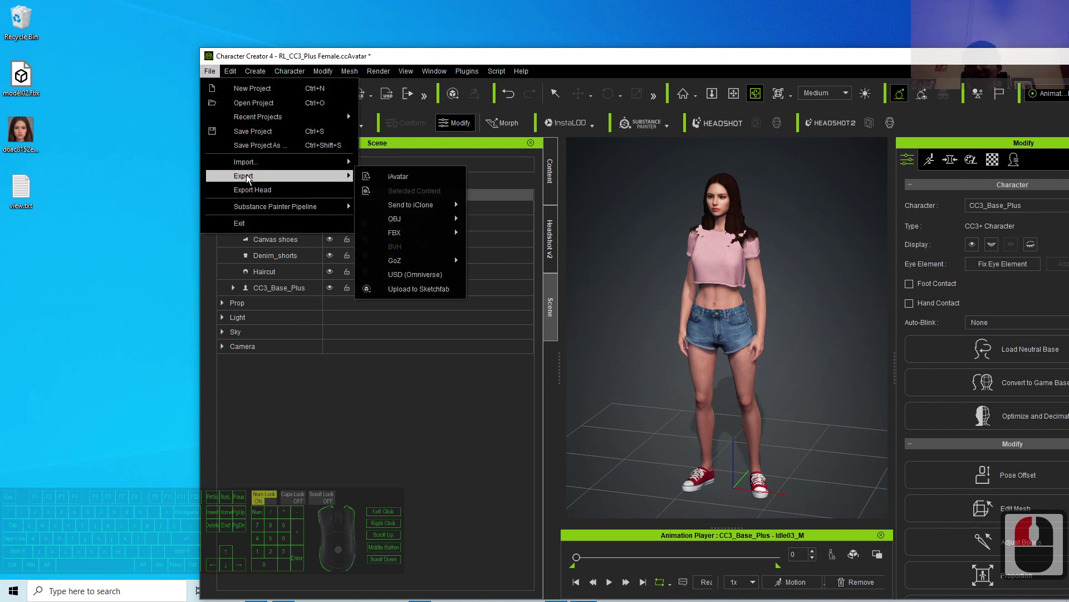
{"action": "left_click", "coordinate": [259, 145]}
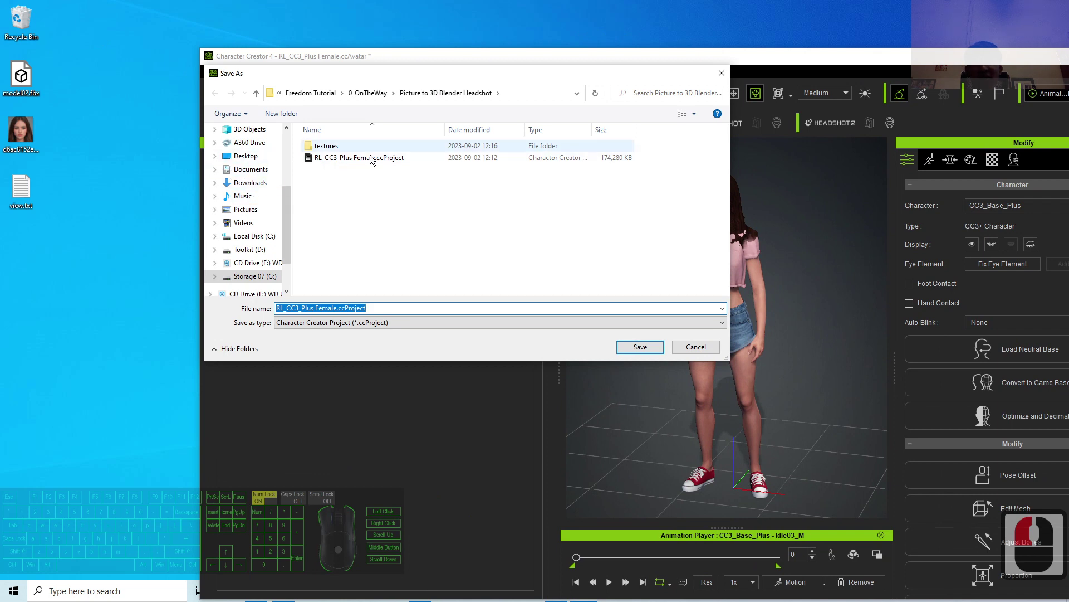
{"action": "left_click", "coordinate": [268, 155]}
{"action": "double_click", "coordinate": [373, 305]}
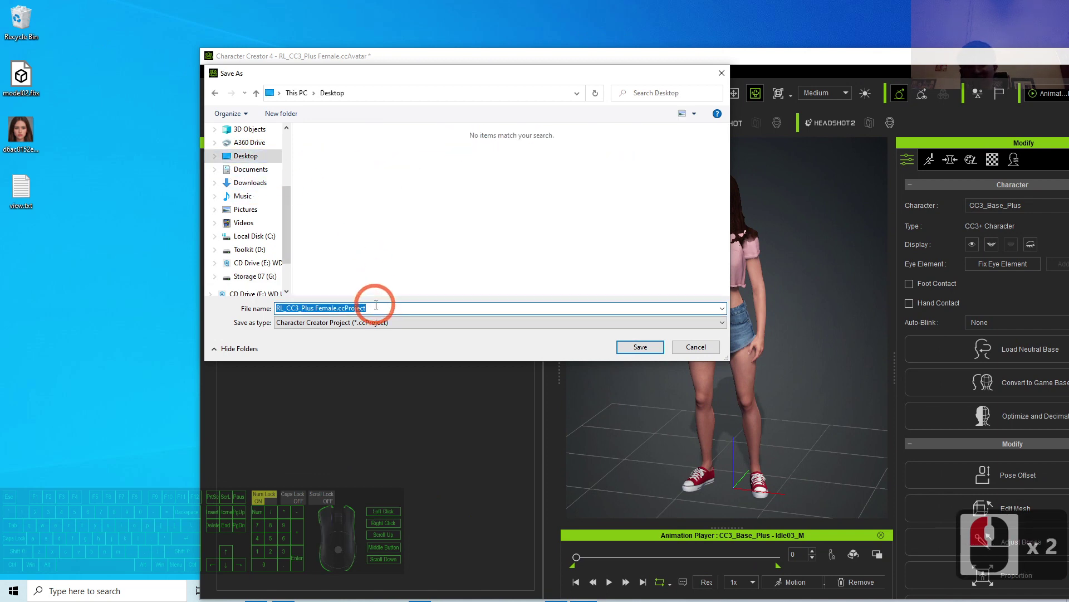
{"action": "type", "text": "model03"}
{"action": "key", "text": "Return"}
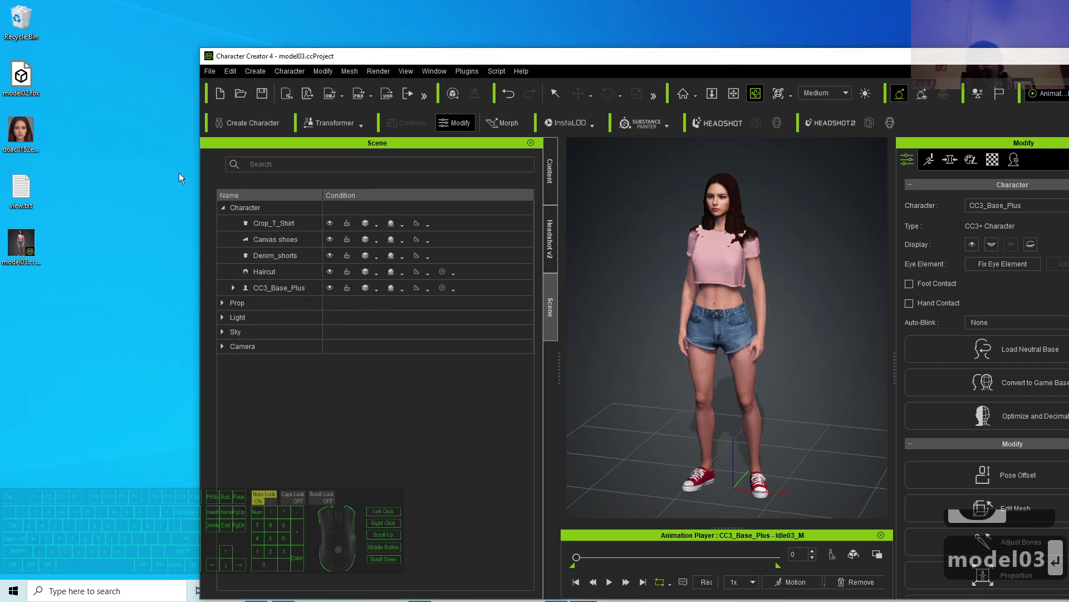
Step: Start an FBX export of the Clothed Character with the Blender target preset
{"action": "left_click", "coordinate": [211, 71]}
{"action": "left_click", "coordinate": [271, 175]}
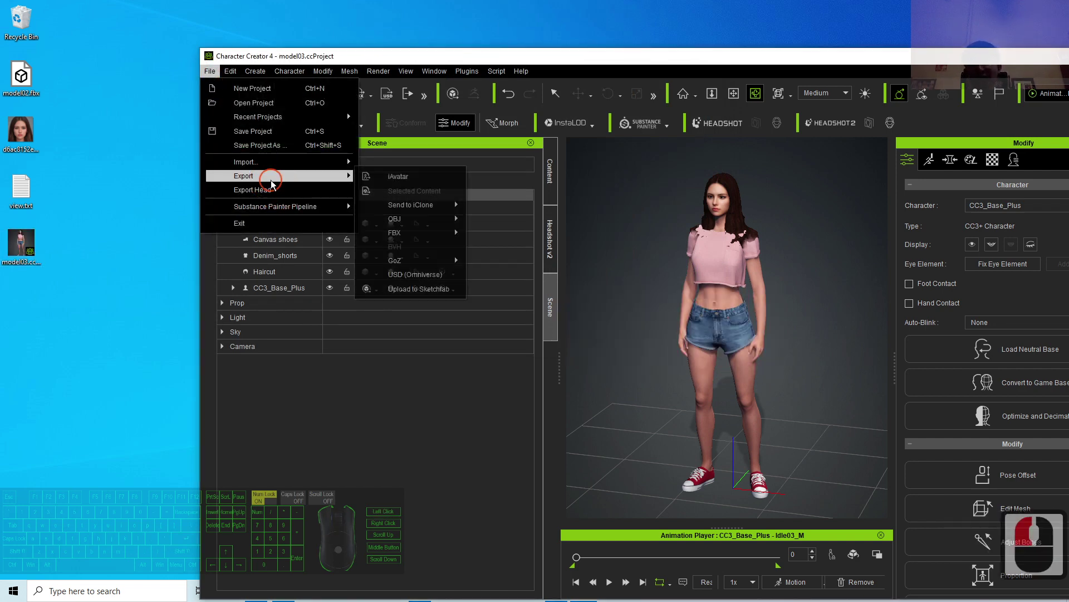
{"action": "left_click", "coordinate": [418, 232]}
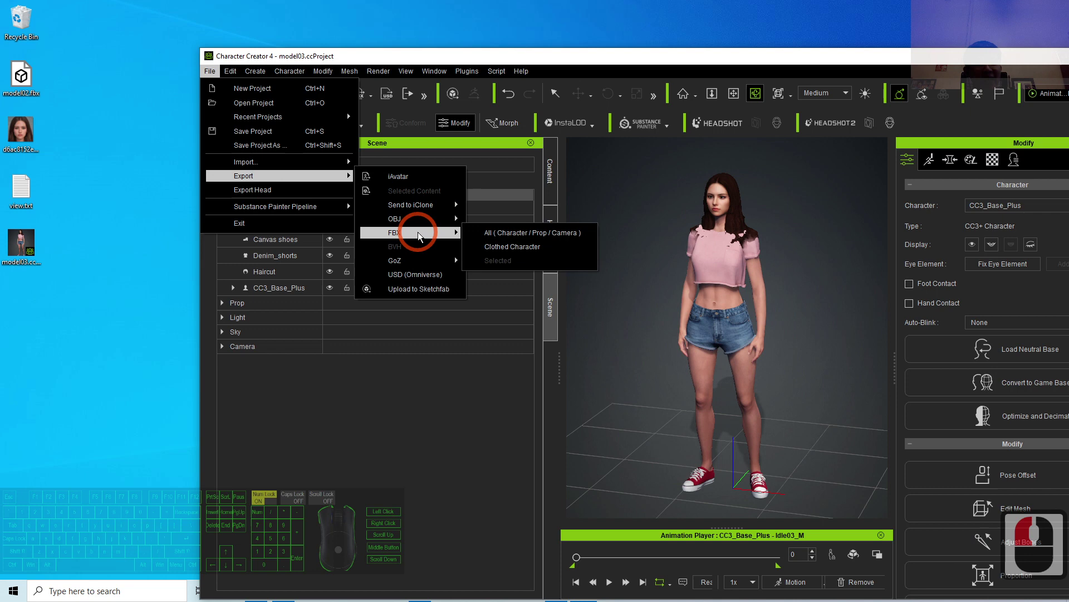
{"action": "left_click", "coordinate": [513, 249]}
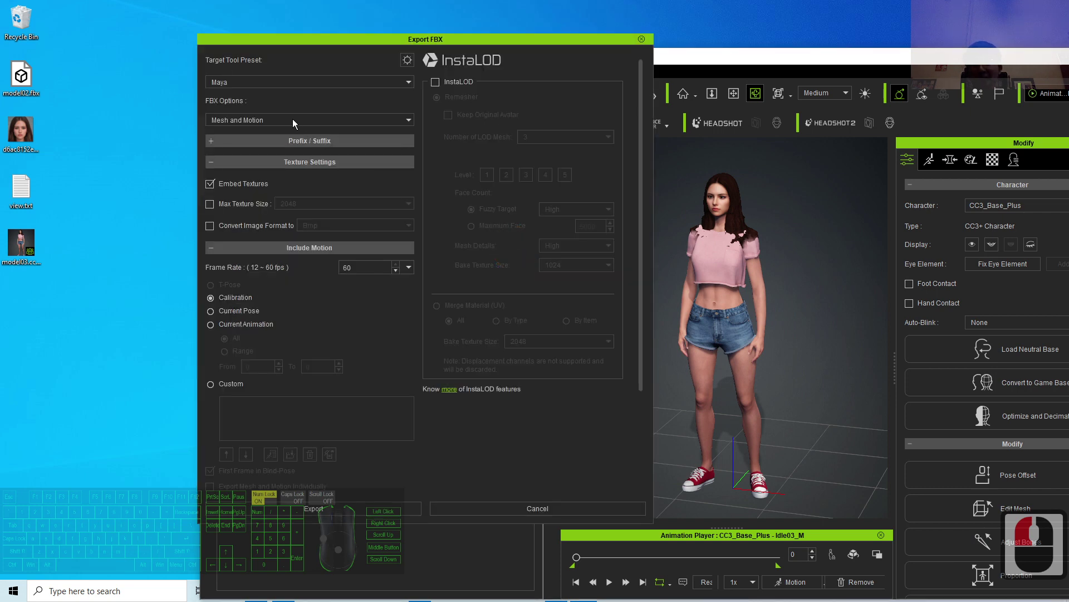
{"action": "left_click", "coordinate": [261, 81]}
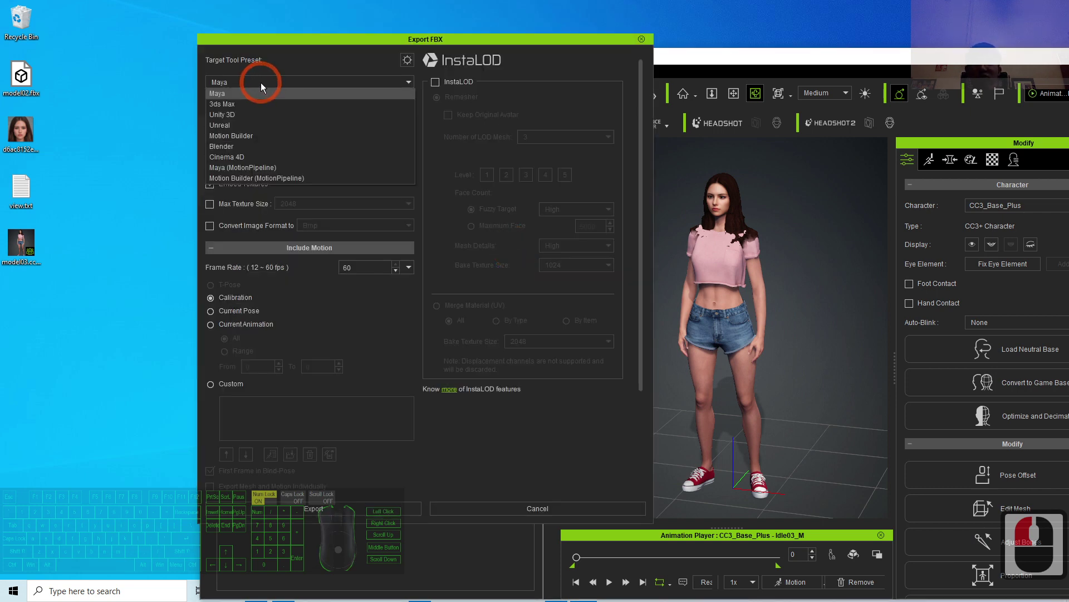
{"action": "left_click", "coordinate": [262, 147]}
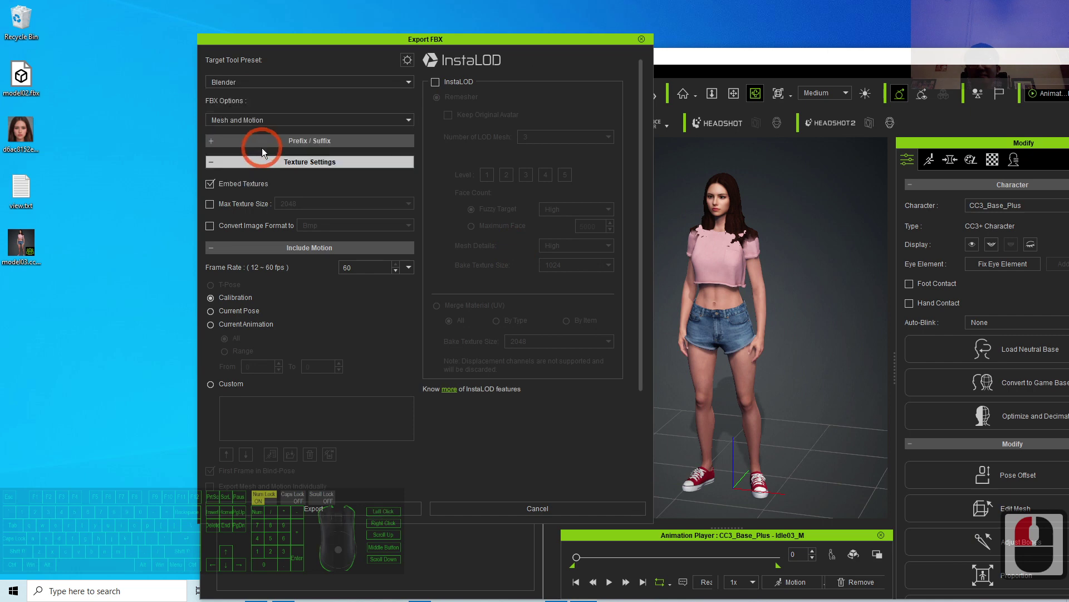
Step: Enable Use T-Pose As Bind Pose, set FBX Options to Mesh, and export
{"action": "left_click", "coordinate": [408, 60]}
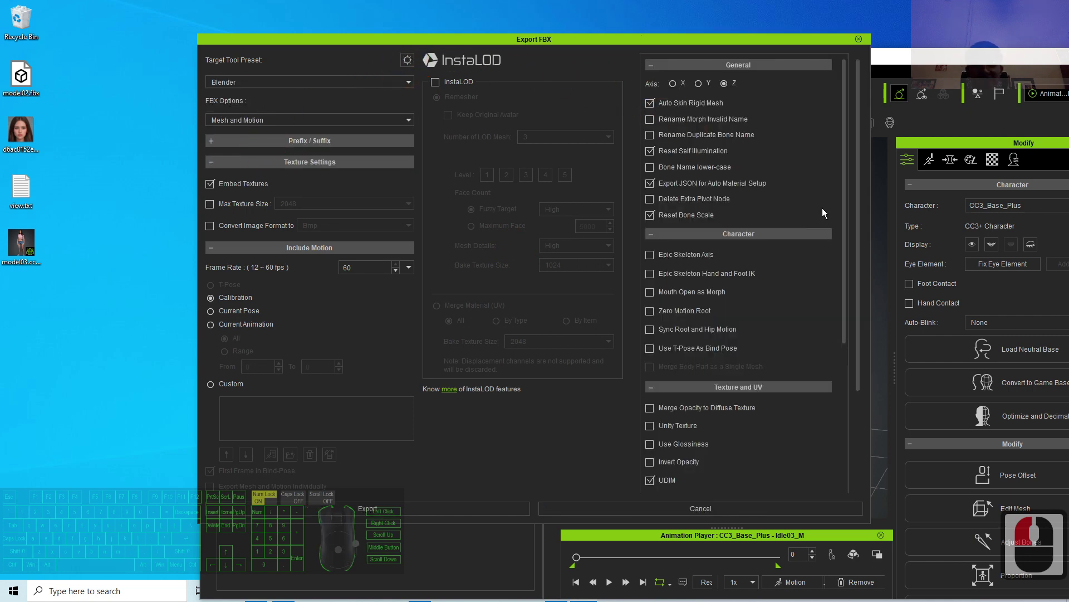
{"action": "left_click", "coordinate": [649, 349]}
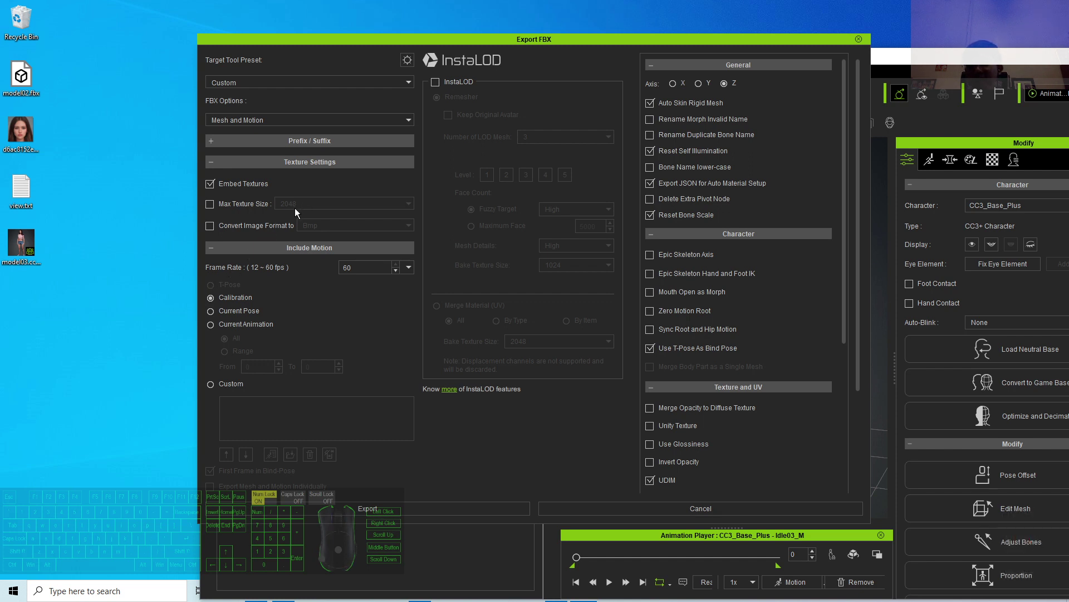
{"action": "left_click", "coordinate": [244, 119]}
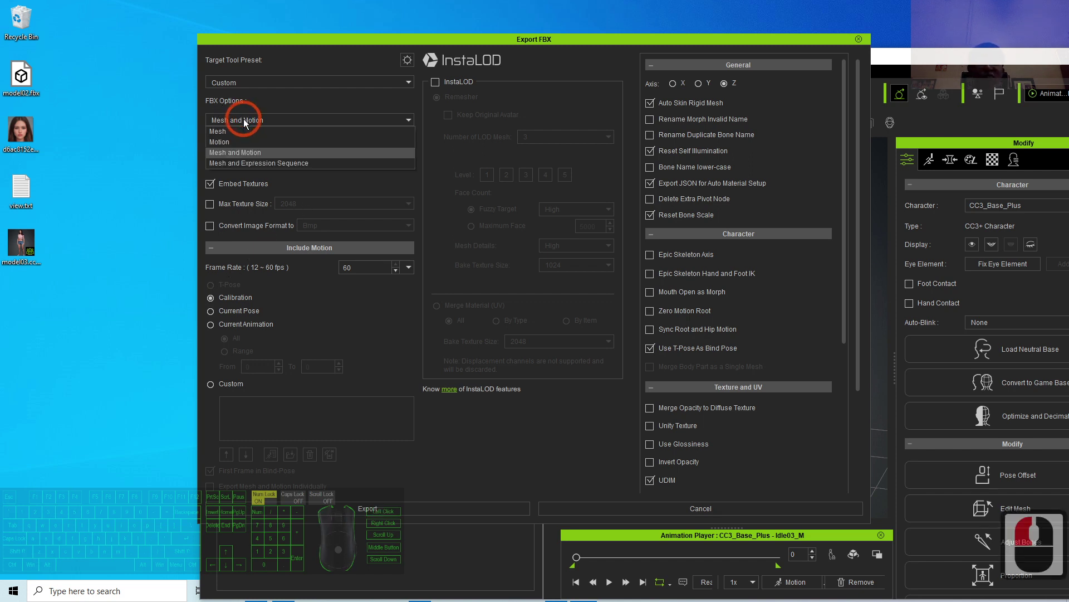
{"action": "left_click", "coordinate": [222, 132]}
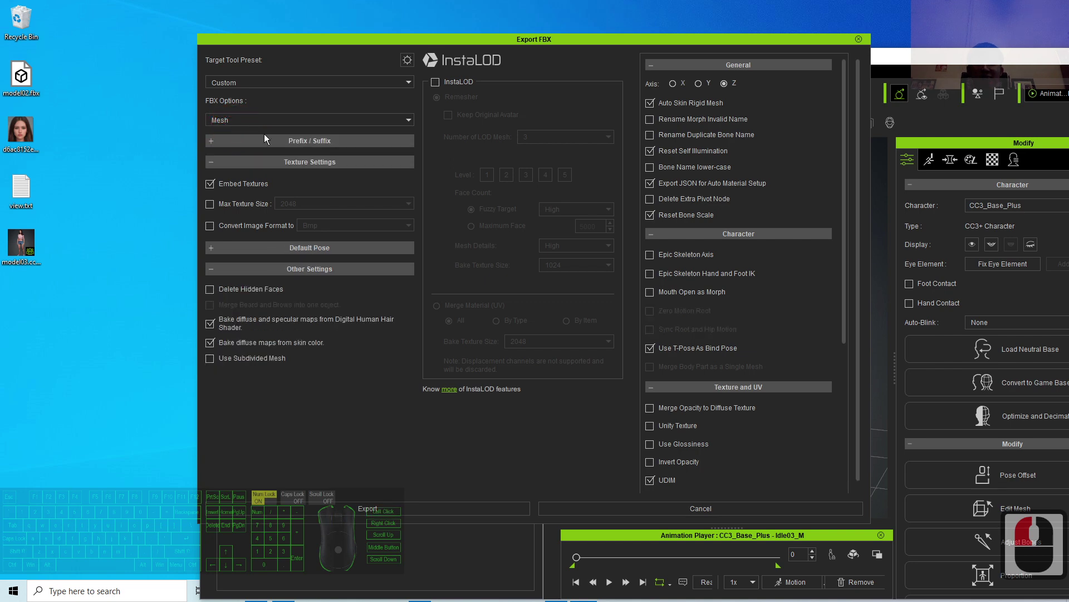
{"action": "left_click", "coordinate": [385, 508]}
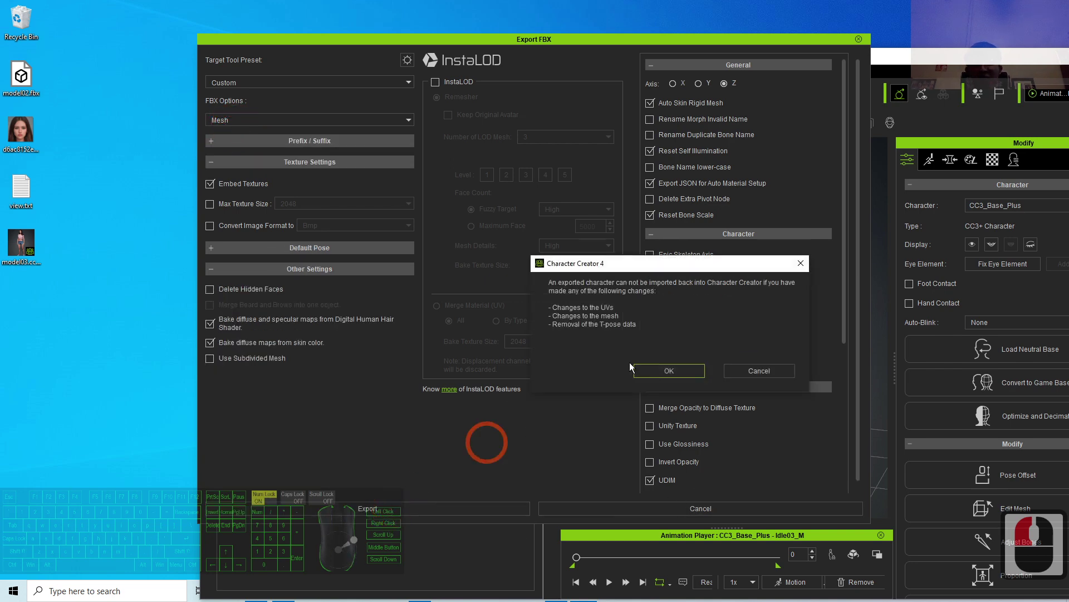
Step: Accept the re-import warning and save the FBX to the Desktop as model03
{"action": "left_click", "coordinate": [658, 368]}
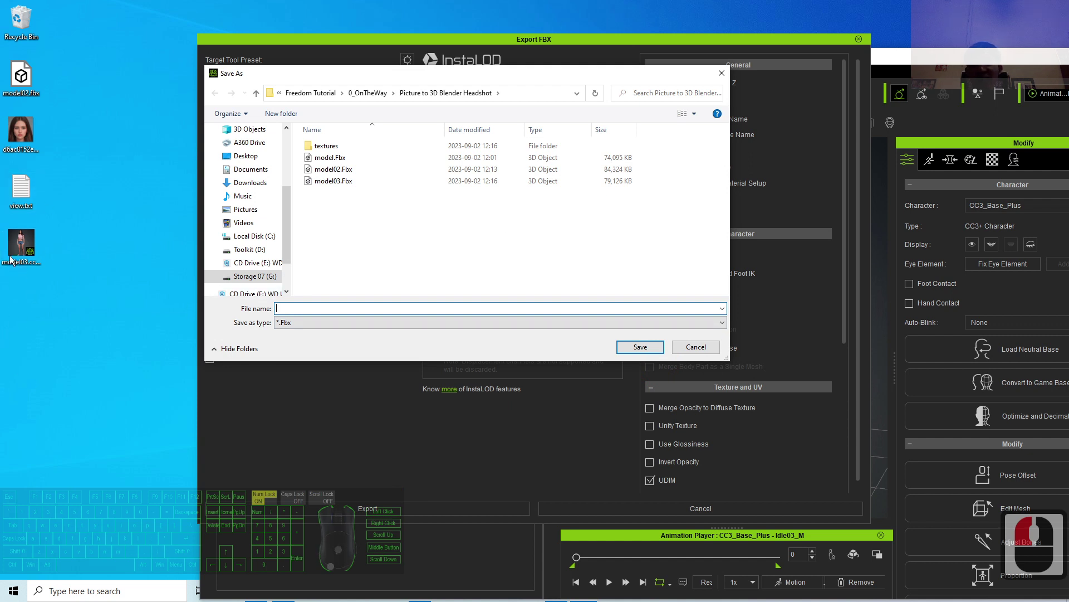
{"action": "left_click", "coordinate": [245, 155]}
{"action": "left_click", "coordinate": [312, 308]}
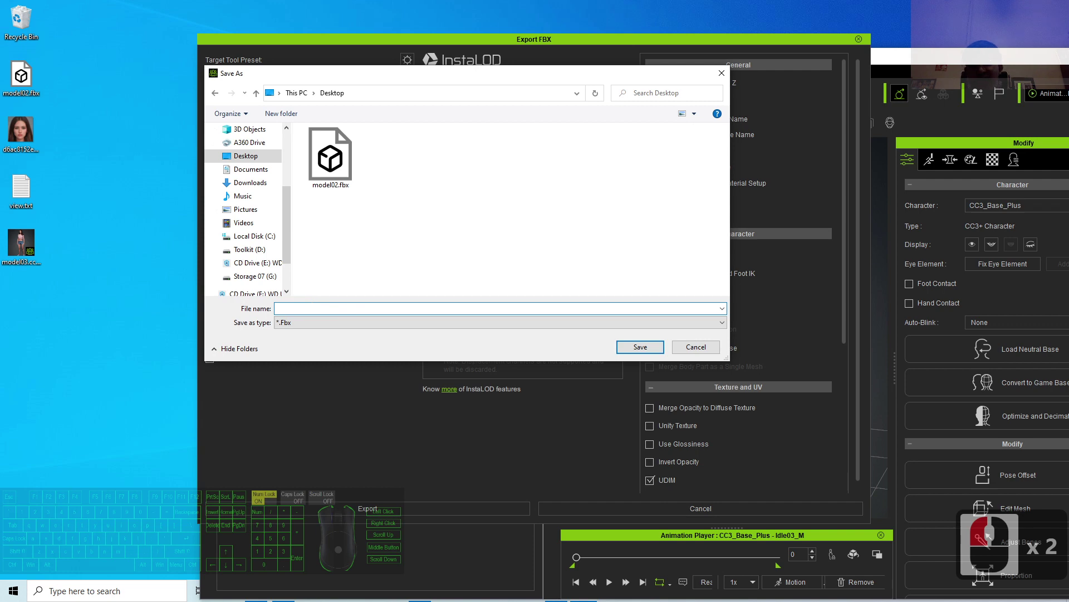
{"action": "type", "text": "model03"}
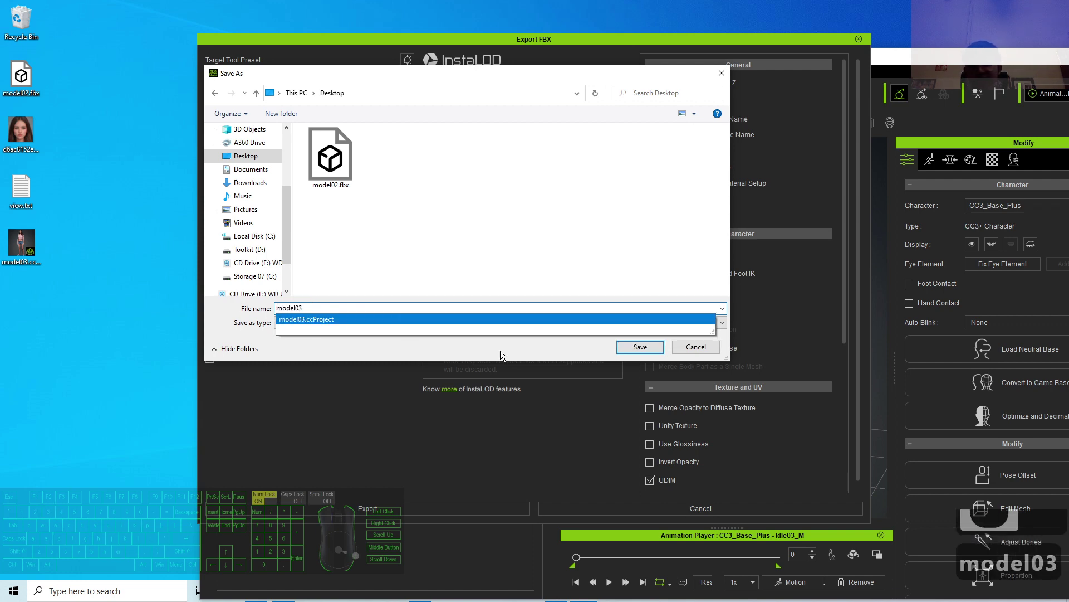
{"action": "left_click", "coordinate": [630, 347]}
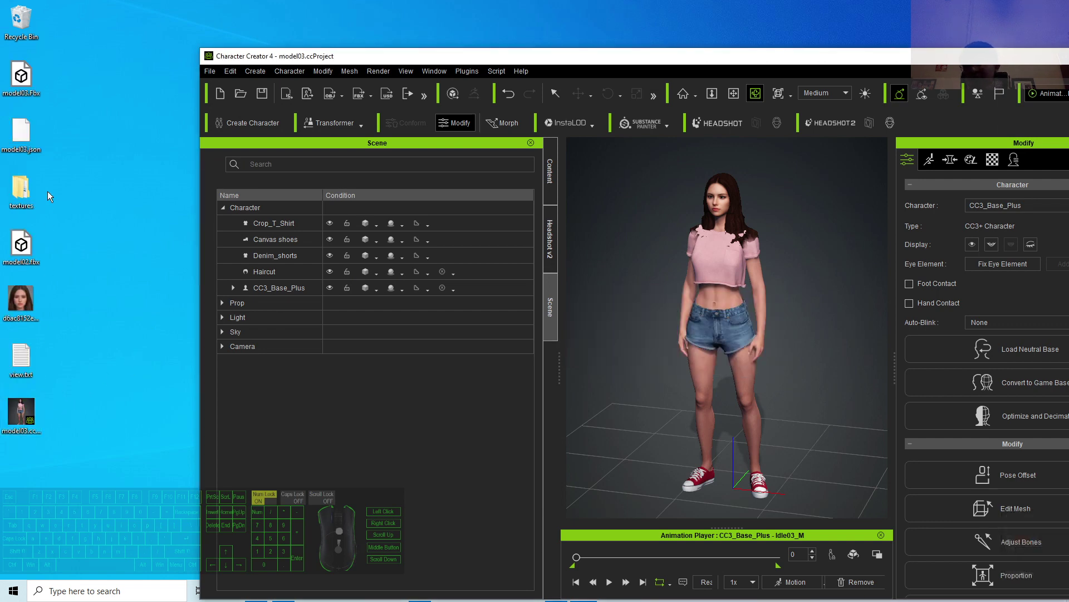
{"action": "left_click", "coordinate": [26, 82]}
Step: Minimize Character Creator 4 and bring Blender back on screen
{"action": "left_click_drag", "start_coordinate": [771, 55], "coordinate": [680, 6]}
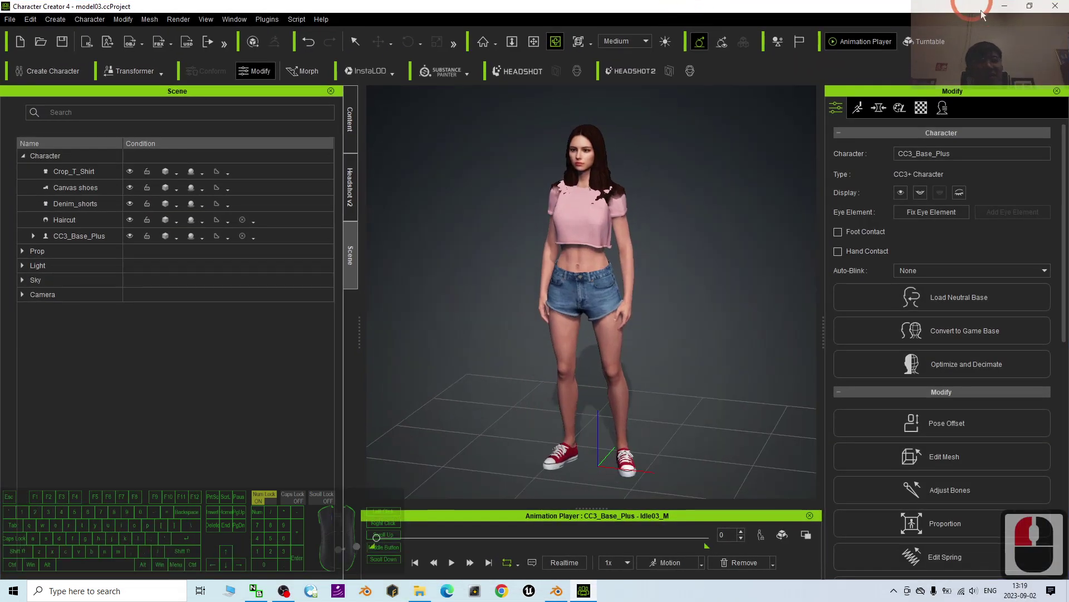
{"action": "left_click", "coordinate": [1006, 5]}
{"action": "left_click", "coordinate": [557, 589]}
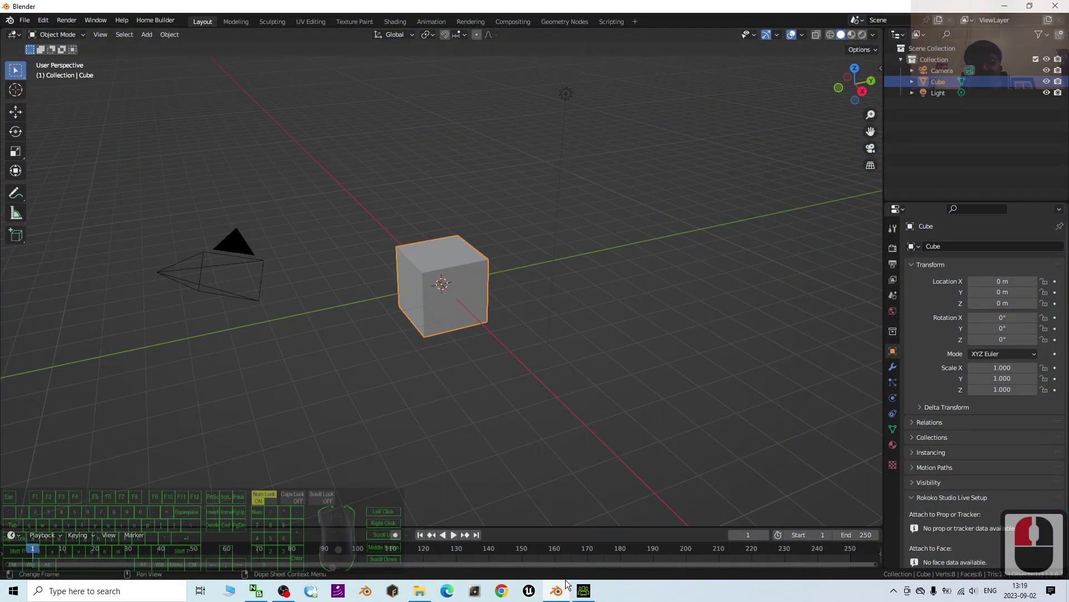
{"action": "left_click_drag", "start_coordinate": [563, 588], "coordinate": [339, 112]}
Step: Select all and delete the default cube, camera and light
{"action": "left_click", "coordinate": [338, 362]}
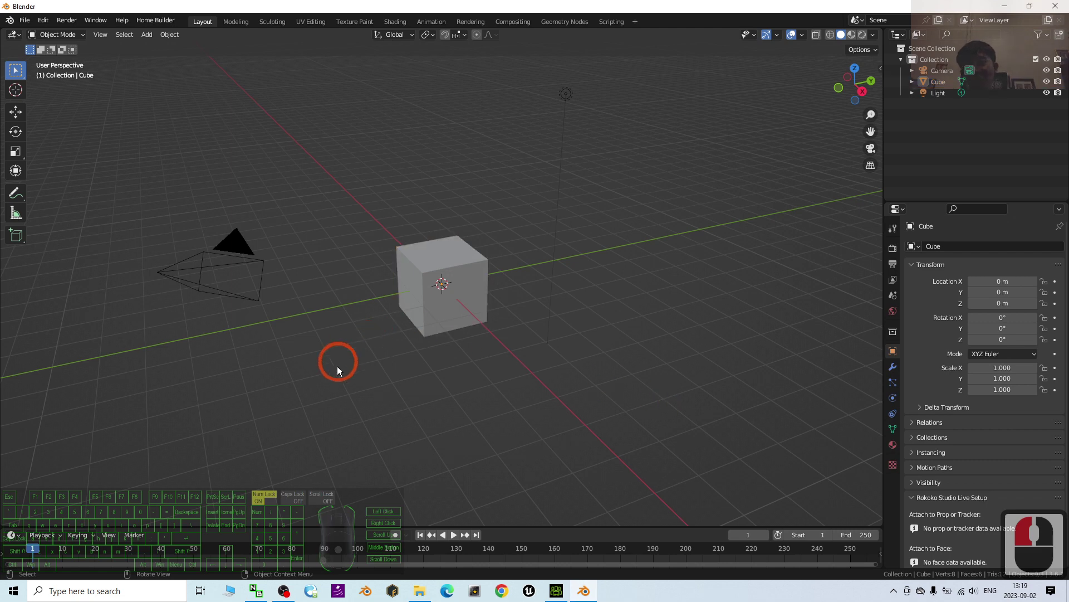
{"action": "left_click", "coordinate": [383, 407]}
{"action": "left_click", "coordinate": [375, 408]}
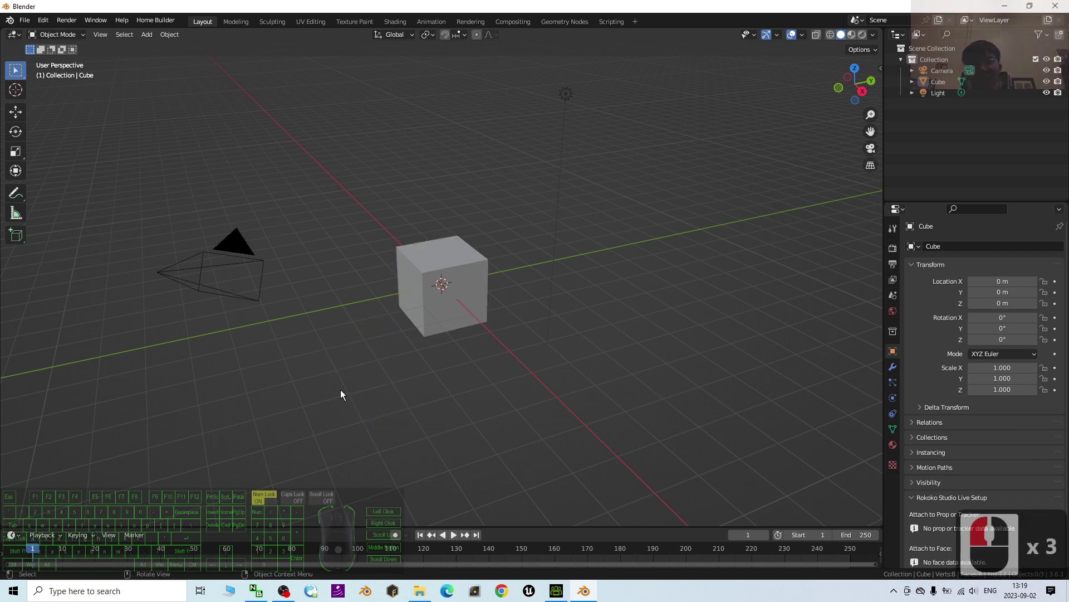
{"action": "key", "text": "a"}
{"action": "key", "text": "Delete"}
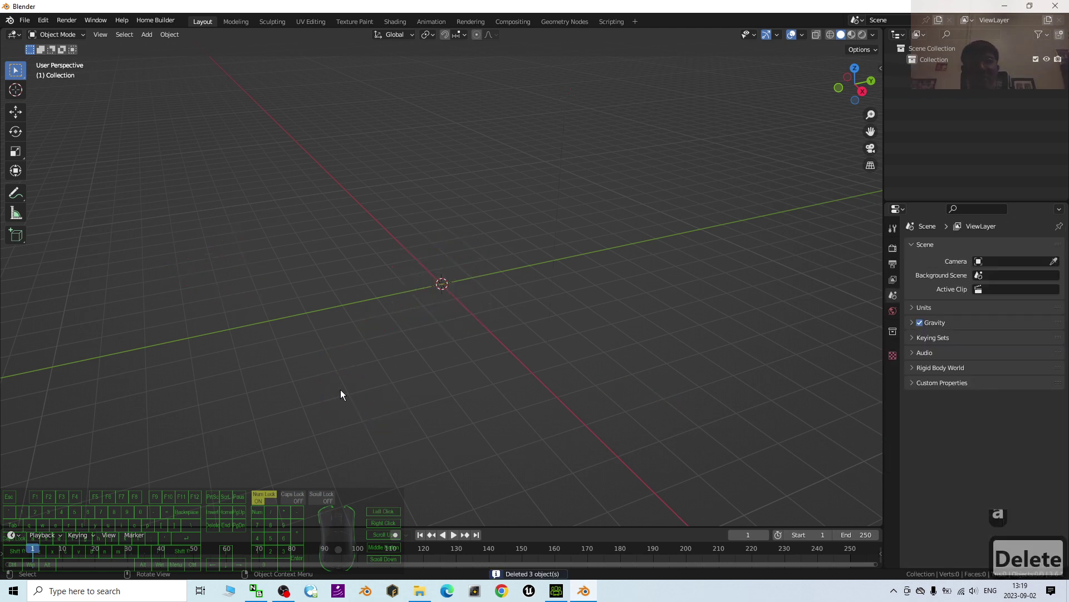
{"action": "scroll", "coordinate": [438, 237], "scroll_direction": "up", "scroll_amount": 2}
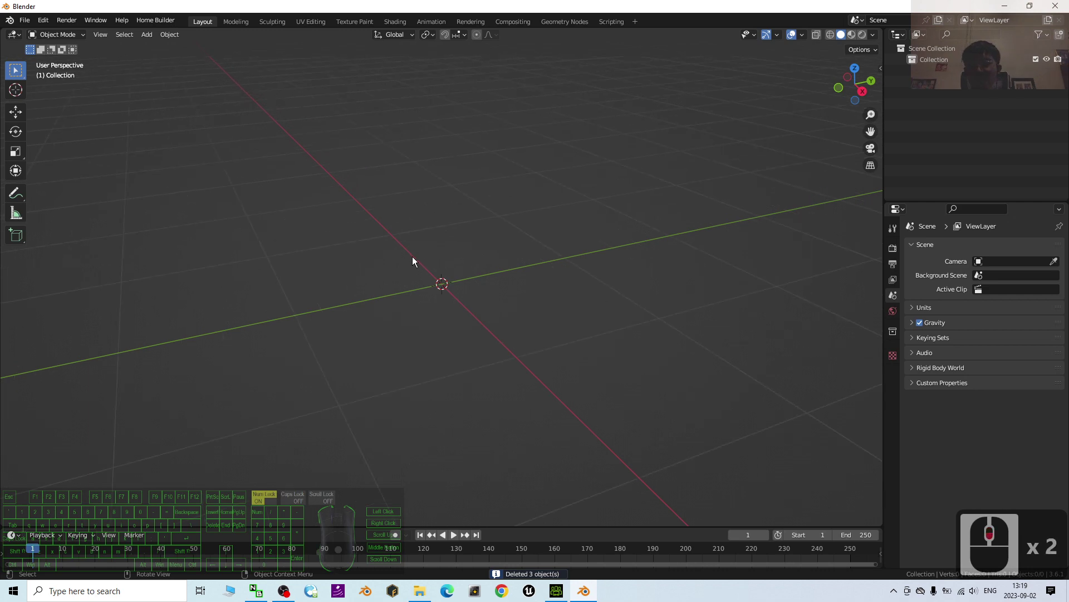
{"action": "middle_click_drag", "start_coordinate": [412, 260], "coordinate": [454, 354]}
Step: Import model03.fbx from the Desktop into the Blender scene
{"action": "left_click", "coordinate": [24, 20]}
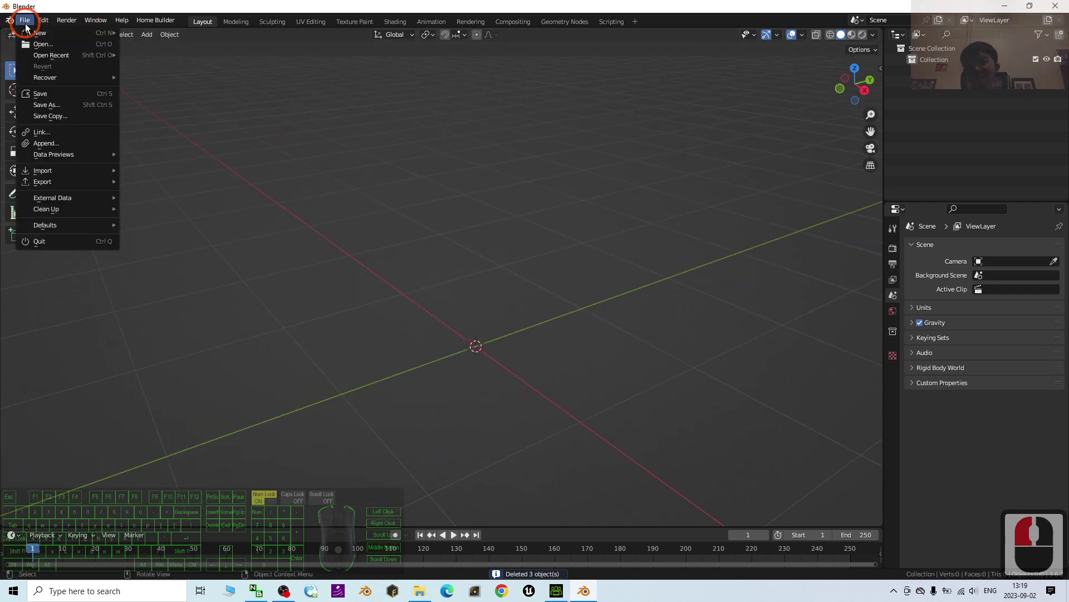
{"action": "left_click", "coordinate": [53, 170]}
{"action": "left_click", "coordinate": [139, 293]}
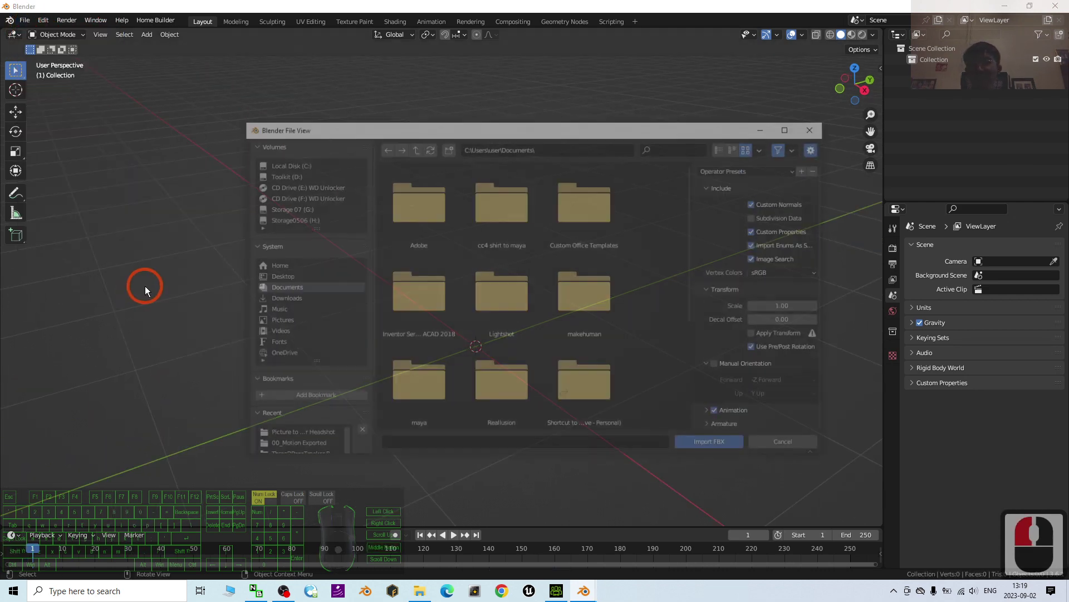
{"action": "left_click", "coordinate": [277, 277]}
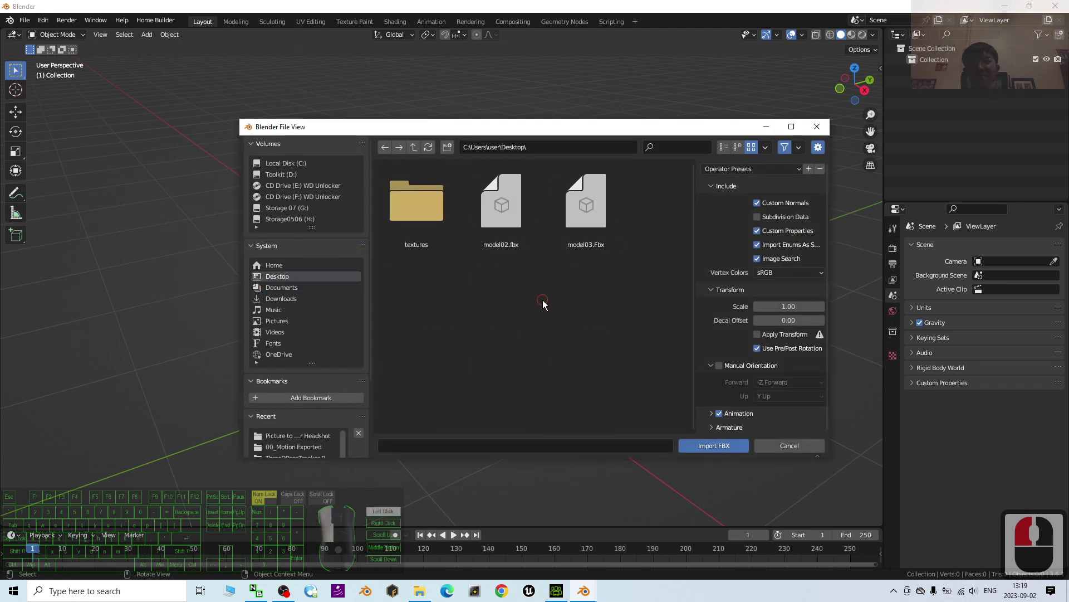
{"action": "left_click", "coordinate": [596, 216]}
{"action": "double_click", "coordinate": [576, 219]}
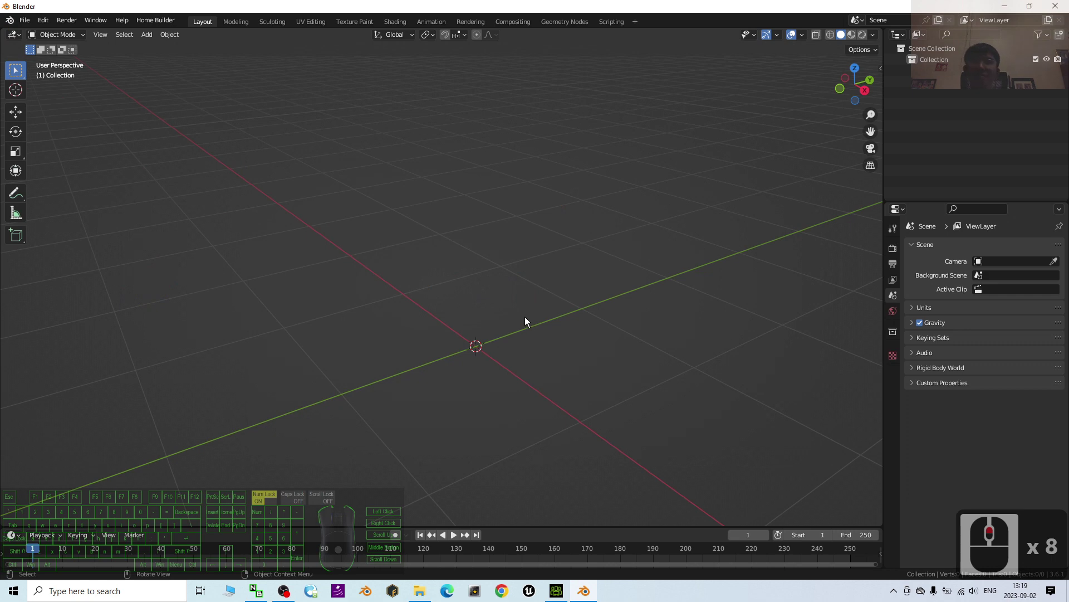
Step: Switch to material preview and center the textured imported character
{"action": "scroll", "coordinate": [515, 320], "scroll_direction": "down", "scroll_amount": 2}
{"action": "scroll", "coordinate": [609, 301], "scroll_direction": "down", "scroll_amount": 3}
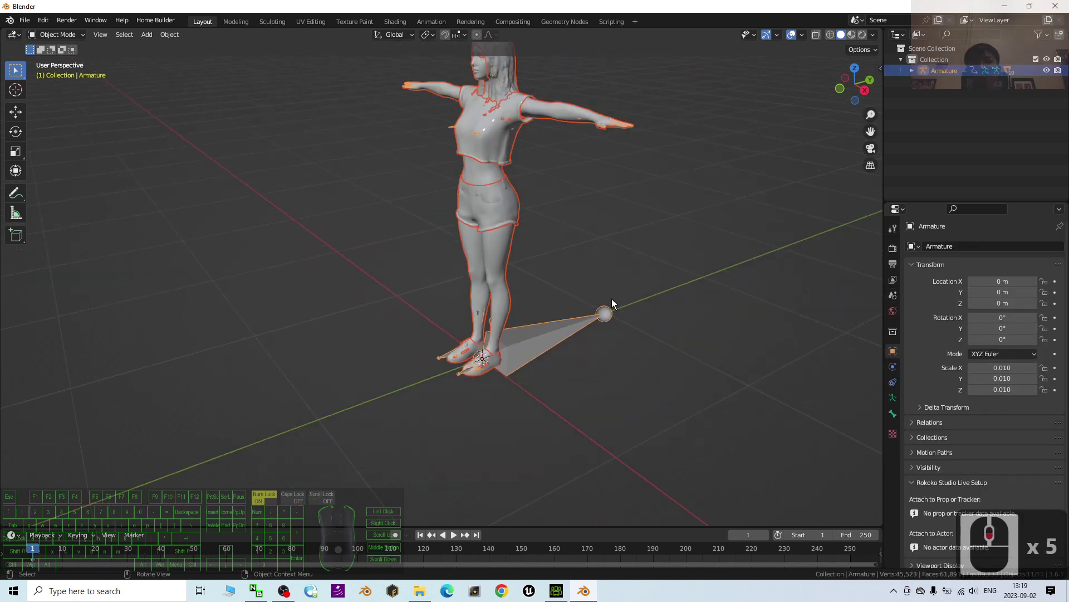
{"action": "mouse_move", "coordinate": [590, 257]}
{"action": "middle_mouse_down", "text": "shift"}
{"action": "mouse_move", "coordinate": [570, 269]}
{"action": "mouse_move", "coordinate": [562, 296]}
{"action": "mouse_move", "coordinate": [808, 88]}
{"action": "middle_mouse_up", "text": "shift"}
{"action": "left_click", "coordinate": [852, 34]}
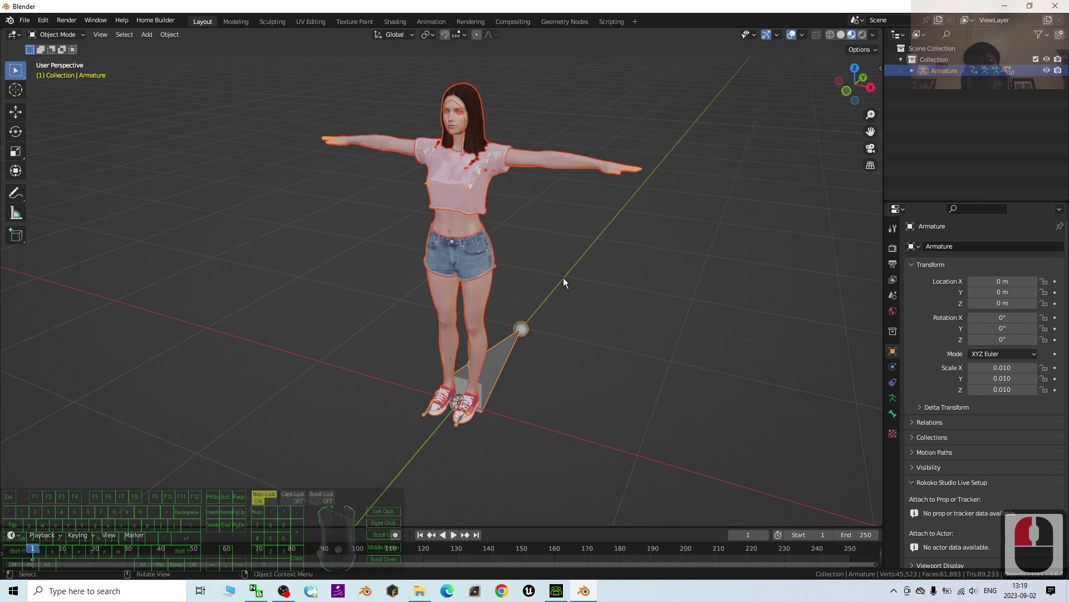
{"action": "scroll", "coordinate": [590, 269], "scroll_direction": "up", "scroll_amount": 3}
{"action": "scroll", "coordinate": [595, 258], "scroll_direction": "down", "scroll_amount": 2}
{"action": "middle_click_drag", "start_coordinate": [594, 254], "coordinate": [490, 386], "text": "shift"}
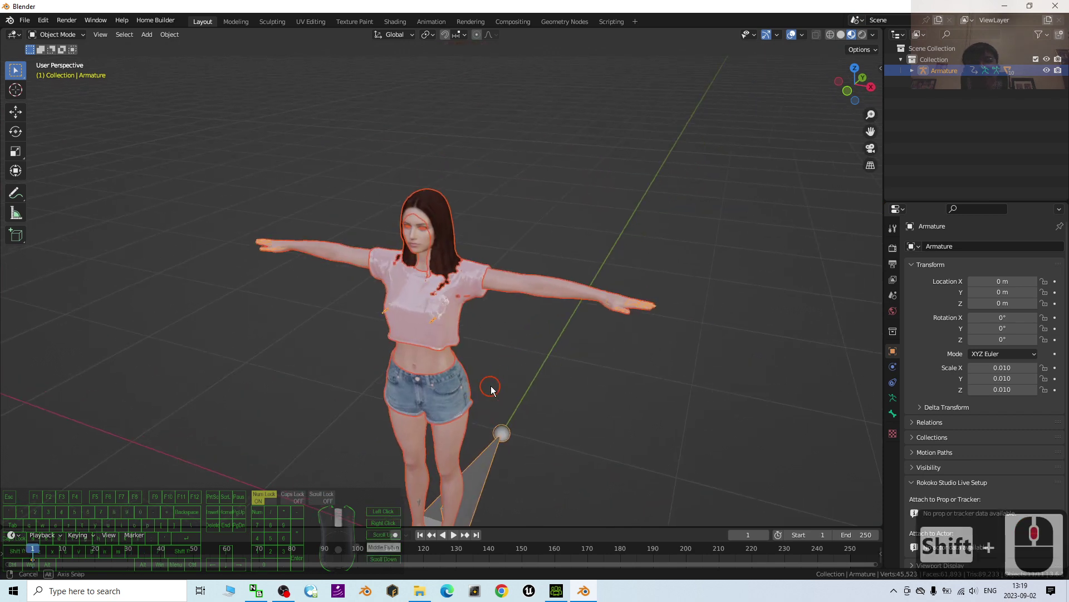
Step: Zoom in on the face and select the CC_Base_EyeOcclusion mesh over the eyes
{"action": "left_click", "coordinate": [577, 195]}
{"action": "scroll", "coordinate": [590, 197], "scroll_direction": "up", "scroll_amount": 3}
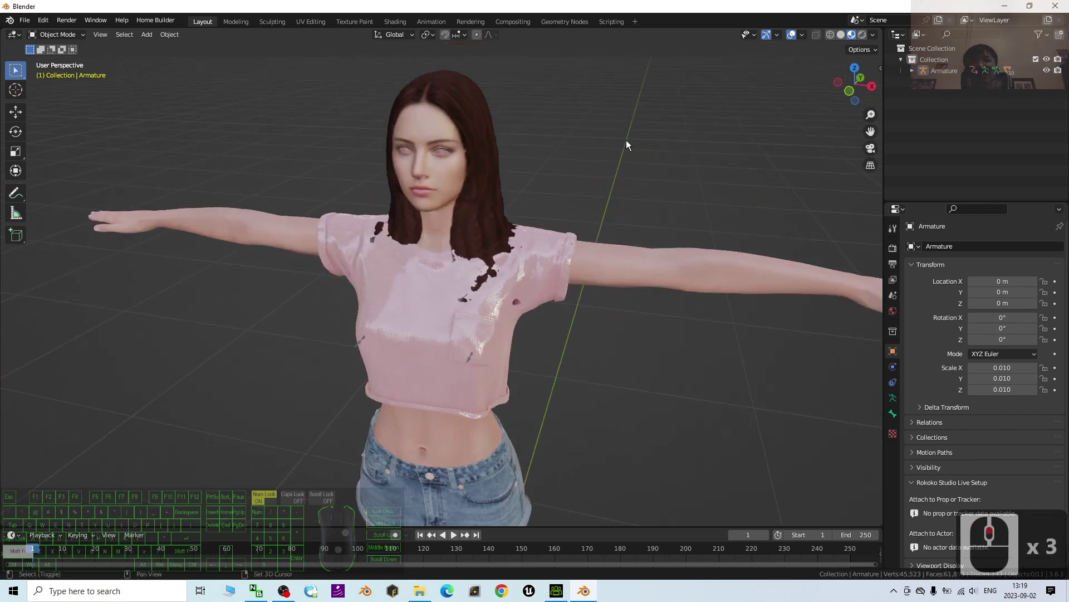
{"action": "middle_click_drag", "start_coordinate": [626, 139], "coordinate": [547, 276], "text": "shift"}
{"action": "scroll", "coordinate": [620, 195], "scroll_direction": "up", "scroll_amount": 3}
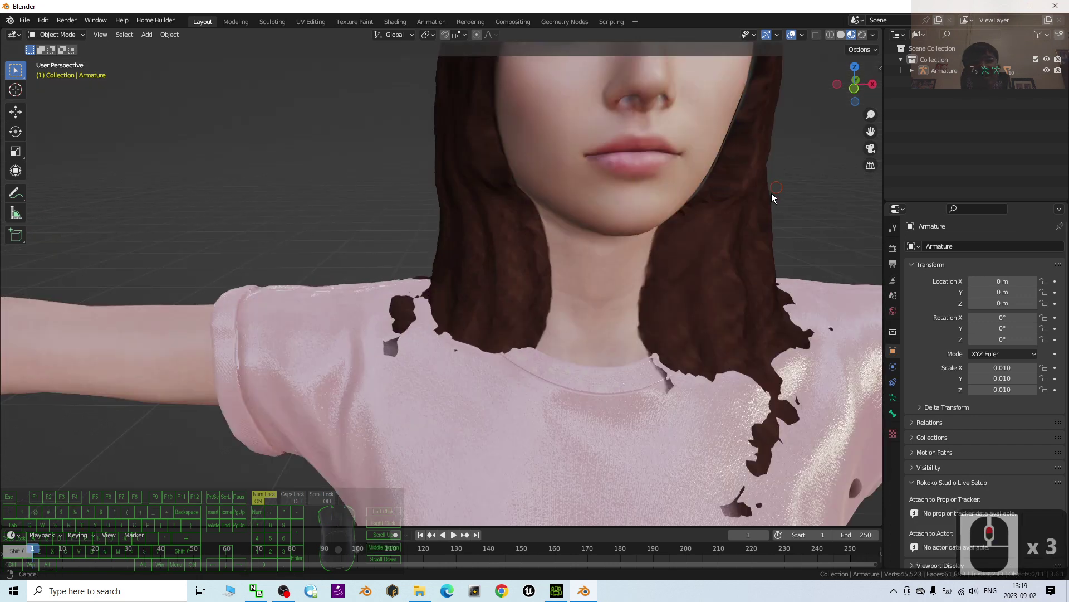
{"action": "middle_click_drag", "start_coordinate": [771, 193], "coordinate": [692, 274], "text": "shift"}
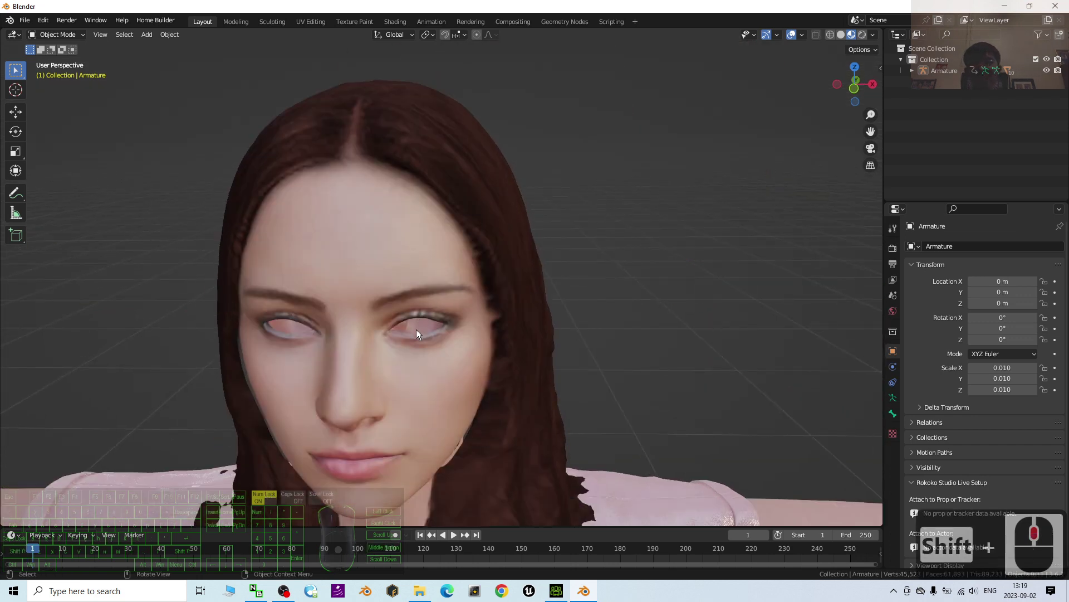
{"action": "left_click", "coordinate": [292, 331]}
Step: Set the Std_Eye_Occlusion_R material's Blend Mode to Alpha Hashed
{"action": "left_click", "coordinate": [951, 350]}
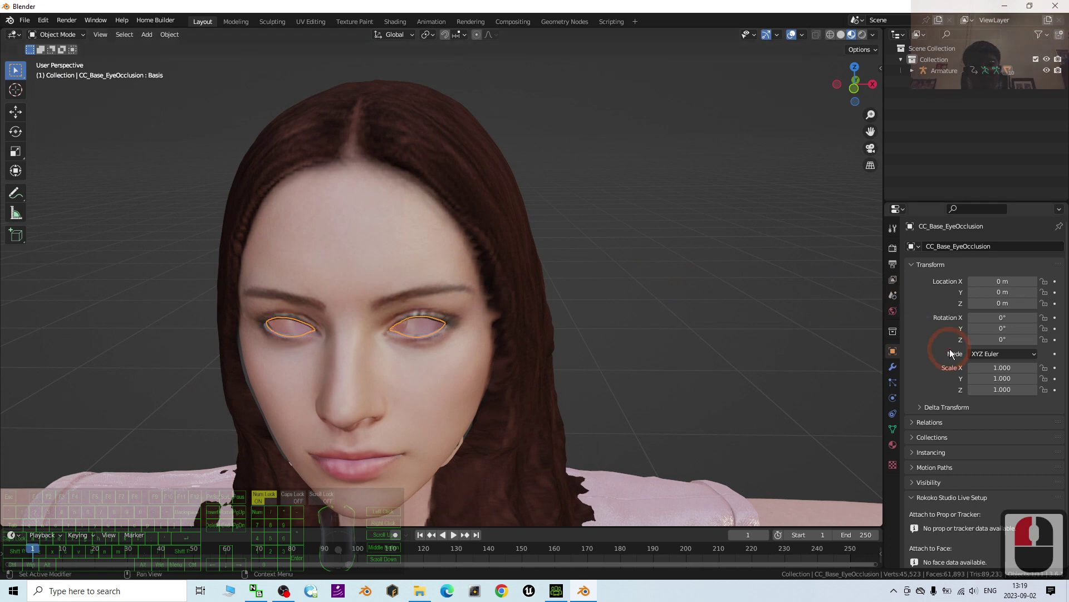
{"action": "left_click", "coordinate": [892, 444]}
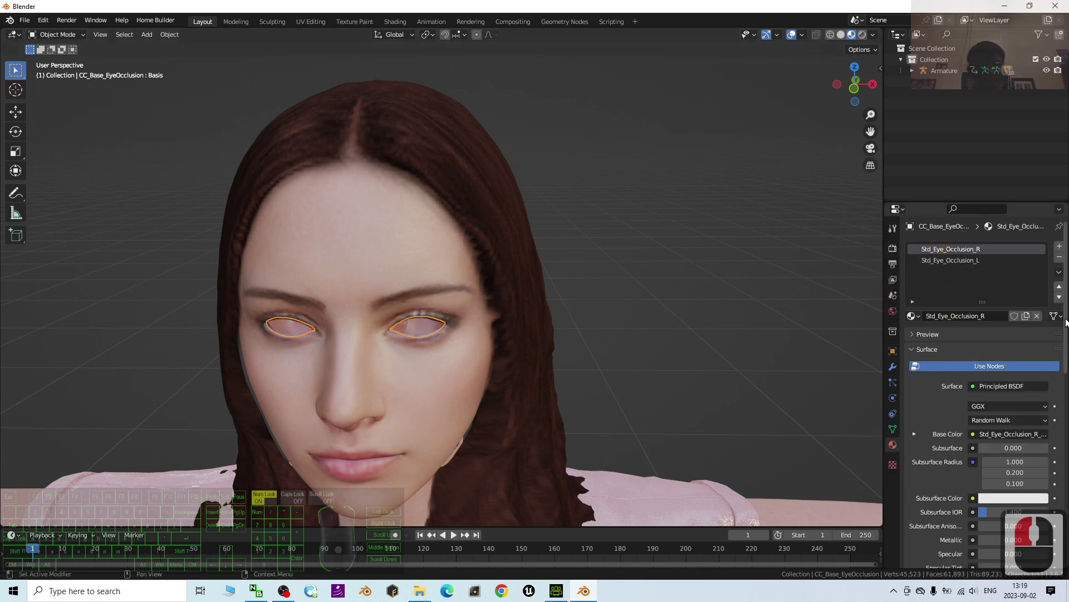
{"action": "left_click_drag", "start_coordinate": [1066, 323], "coordinate": [1066, 497]}
{"action": "left_click", "coordinate": [1003, 452]}
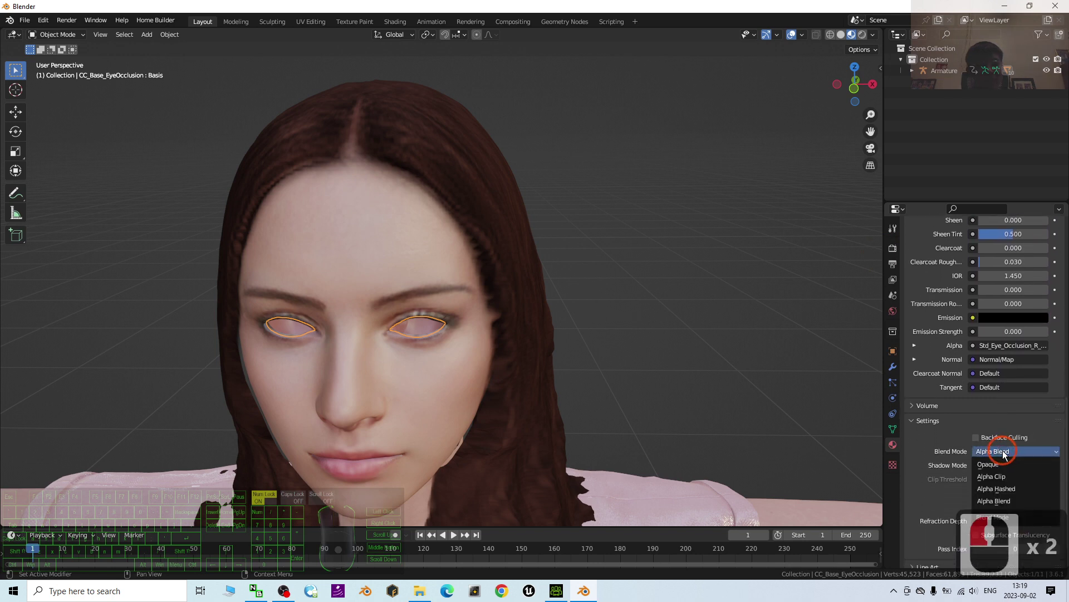
{"action": "left_click", "coordinate": [1010, 489]}
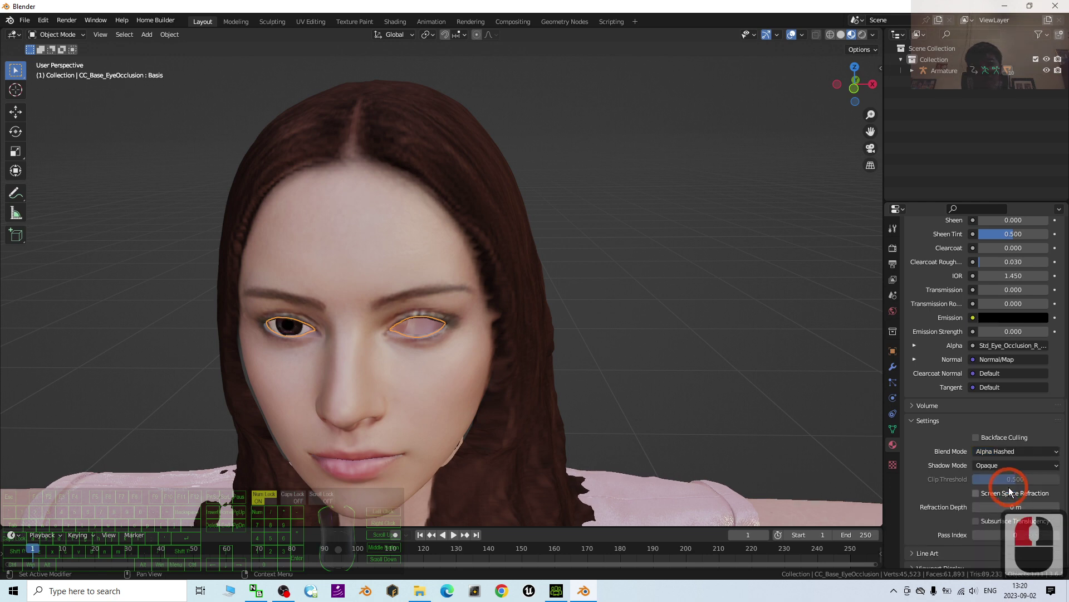
Step: Set Std_Eye_Occlusion_L's Blend Mode to Alpha Hashed and frame the full body
{"action": "scroll", "coordinate": [995, 319], "scroll_direction": "up", "scroll_amount": 20}
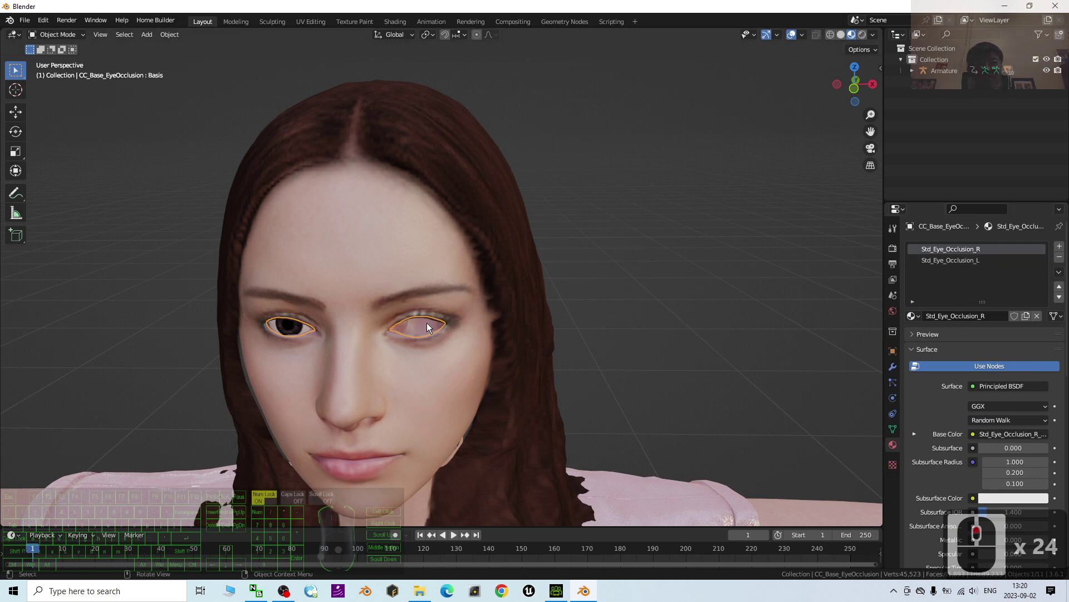
{"action": "left_click", "coordinate": [971, 261]}
{"action": "scroll", "coordinate": [1014, 415], "scroll_direction": "down", "scroll_amount": 20}
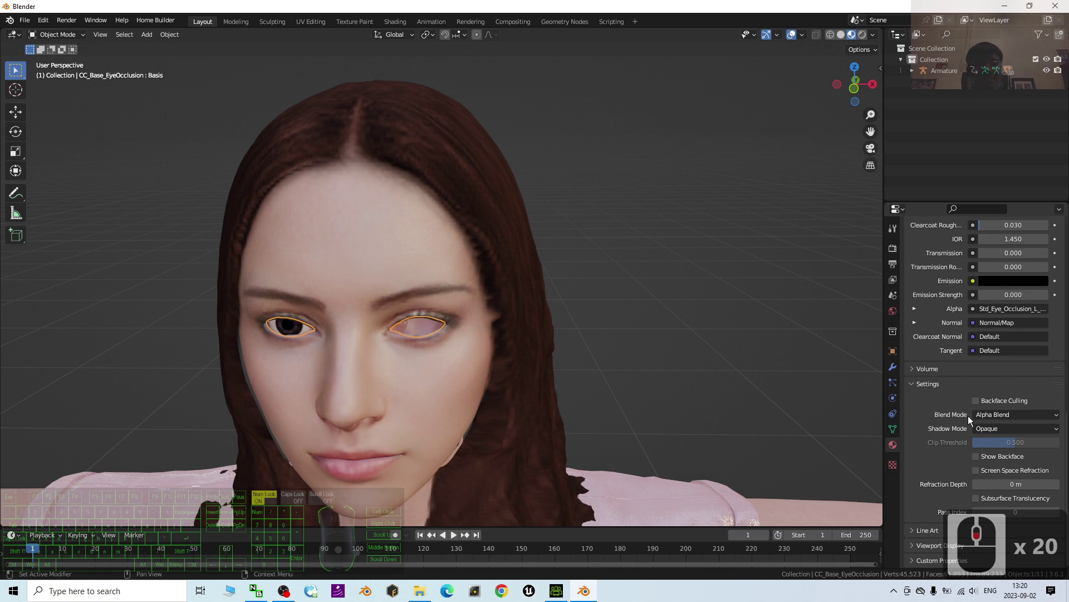
{"action": "left_click", "coordinate": [1008, 416]}
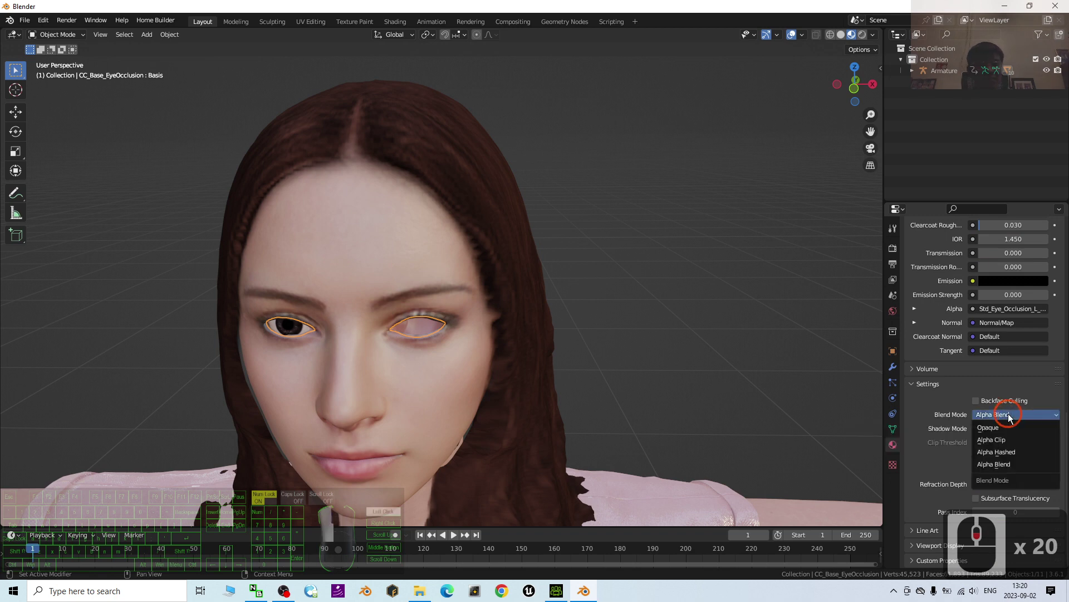
{"action": "left_click", "coordinate": [1010, 452]}
{"action": "scroll", "coordinate": [604, 372], "scroll_direction": "down", "scroll_amount": 4}
{"action": "middle_click_drag", "start_coordinate": [604, 372], "coordinate": [597, 278], "text": "shift"}
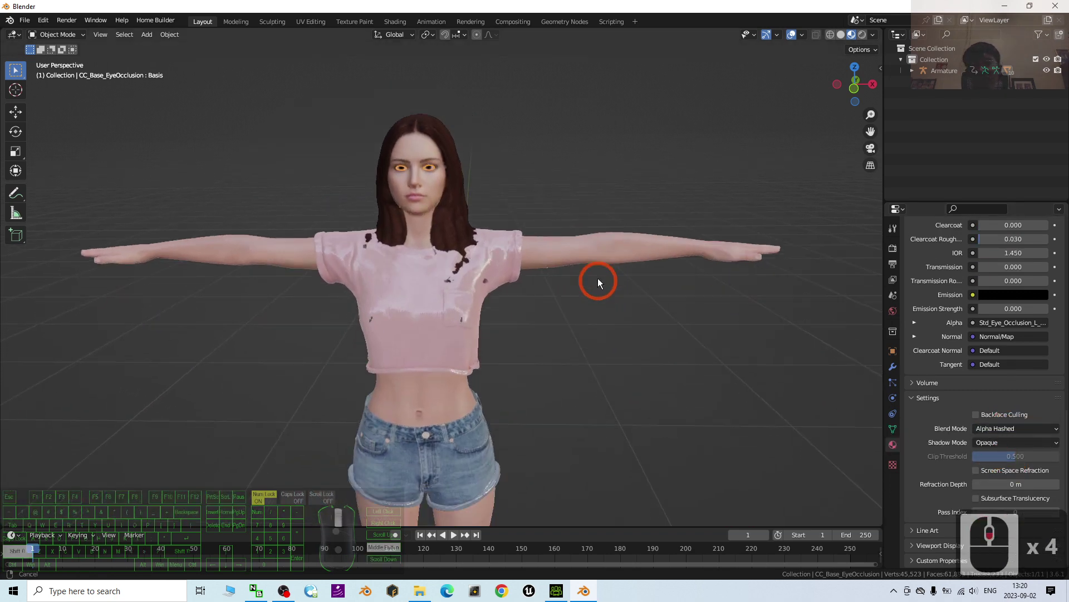
Step: Set the Crop_T_Shirt material's Principled BSDF Specular to 0
{"action": "scroll", "coordinate": [441, 325], "scroll_direction": "up", "scroll_amount": 6}
{"action": "scroll", "coordinate": [445, 356], "scroll_direction": "down", "scroll_amount": 3}
{"action": "middle_click_drag", "start_coordinate": [449, 380], "coordinate": [713, 250], "text": "shift"}
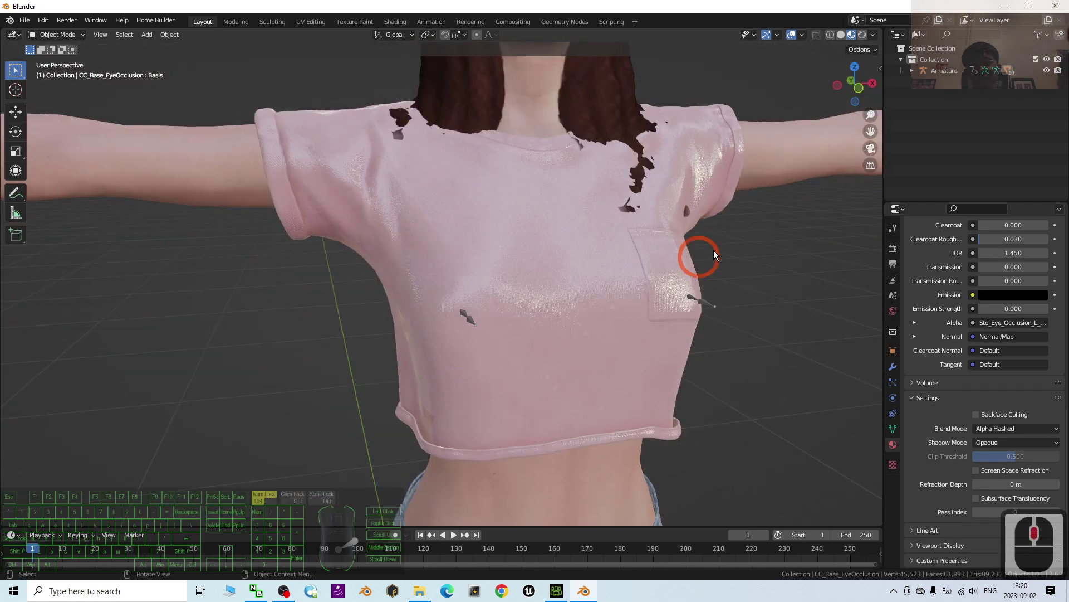
{"action": "middle_click_drag", "start_coordinate": [771, 319], "coordinate": [615, 243], "text": "shift"}
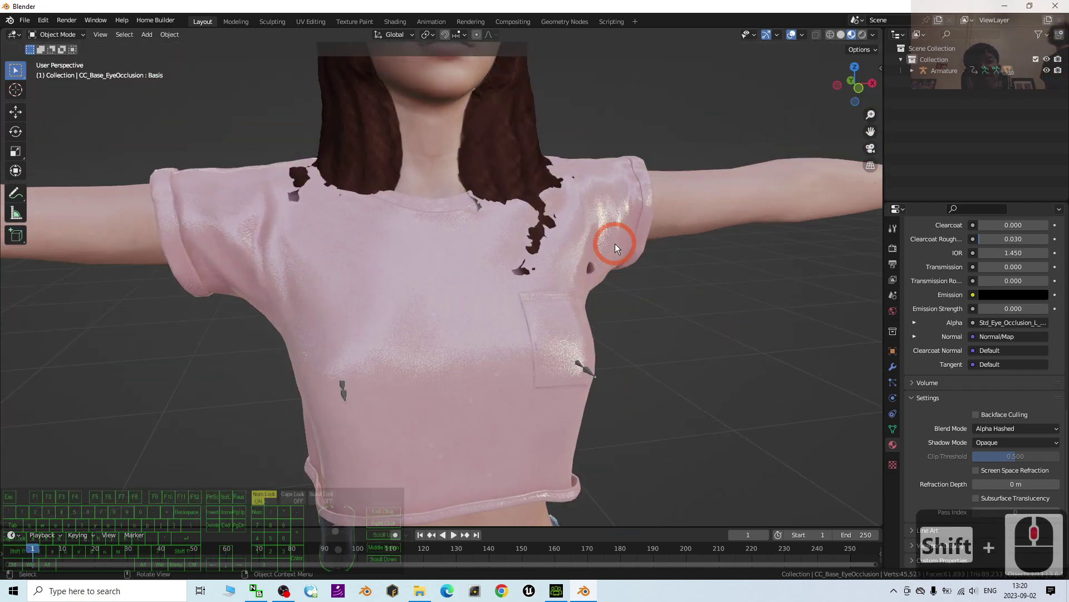
{"action": "left_click", "coordinate": [615, 246]}
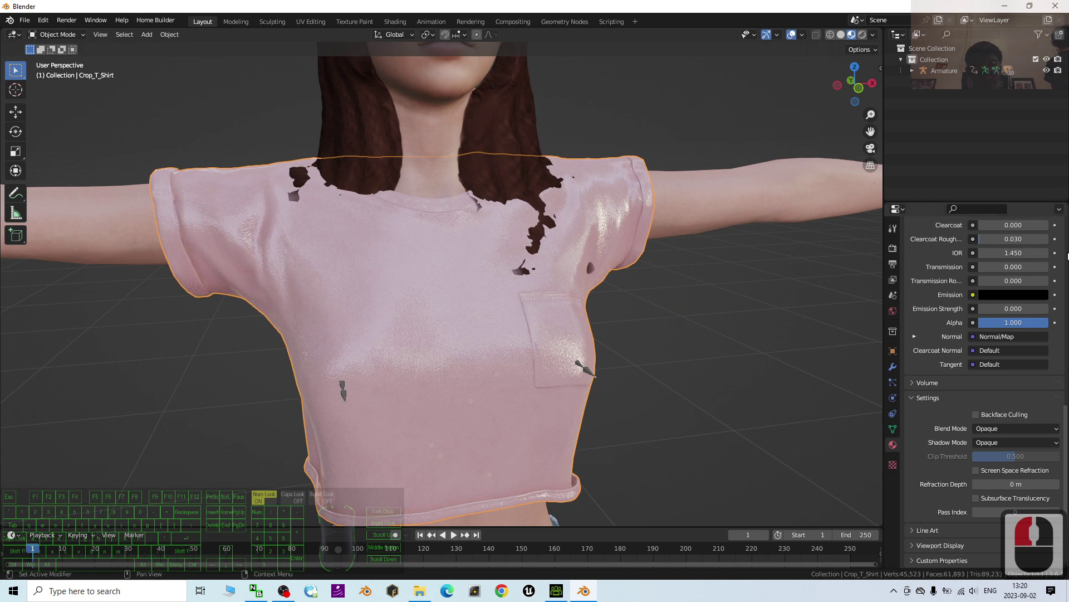
{"action": "scroll", "coordinate": [1055, 323], "scroll_direction": "up", "scroll_amount": 12}
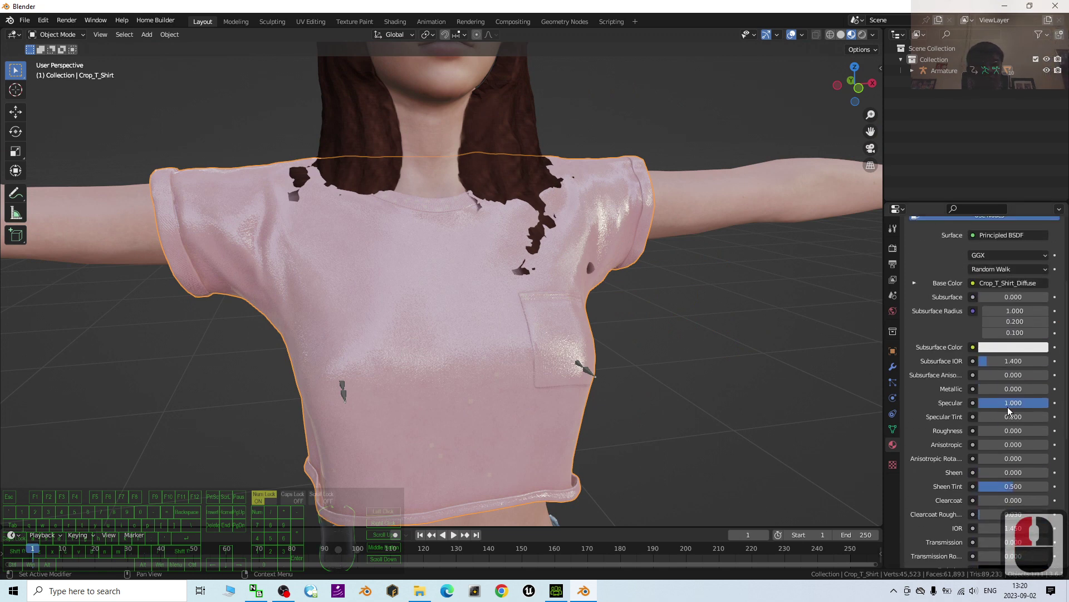
{"action": "type", "text": "0"}
{"action": "key", "text": "Return"}
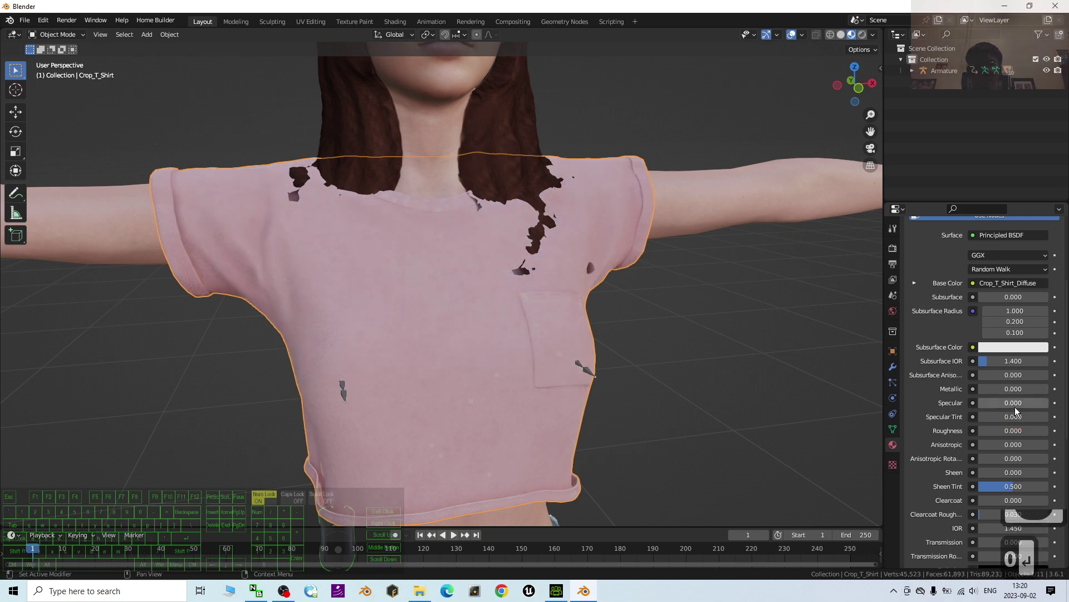
Step: Set the Denim_shorts material's Specular to 0 as well
{"action": "scroll", "coordinate": [631, 339], "scroll_direction": "down", "scroll_amount": 3}
{"action": "scroll", "coordinate": [606, 329], "scroll_direction": "up", "scroll_amount": 5}
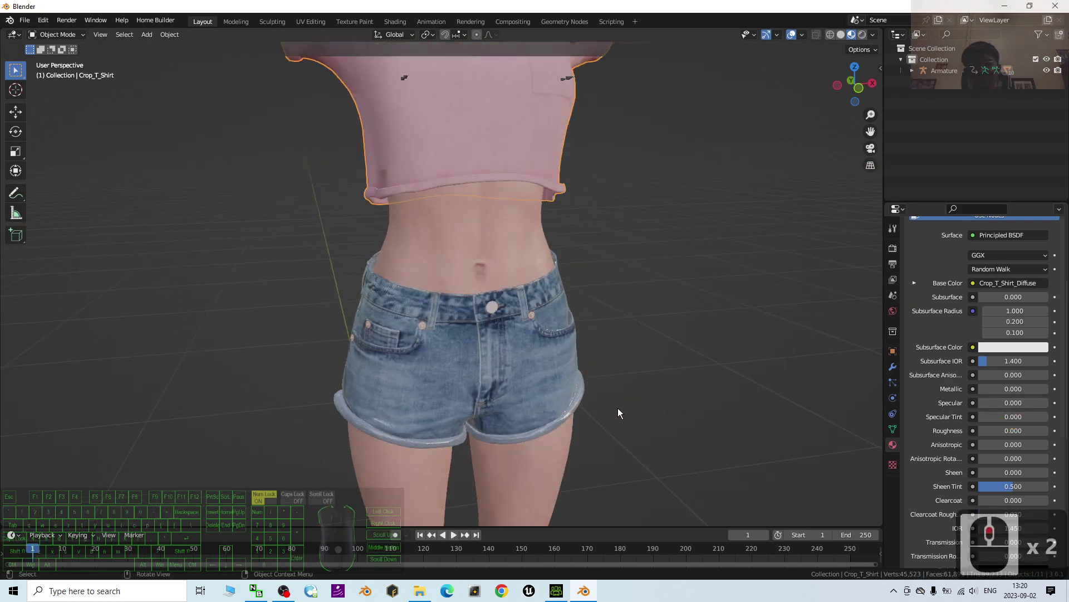
{"action": "middle_click_drag", "start_coordinate": [617, 408], "coordinate": [613, 342]}
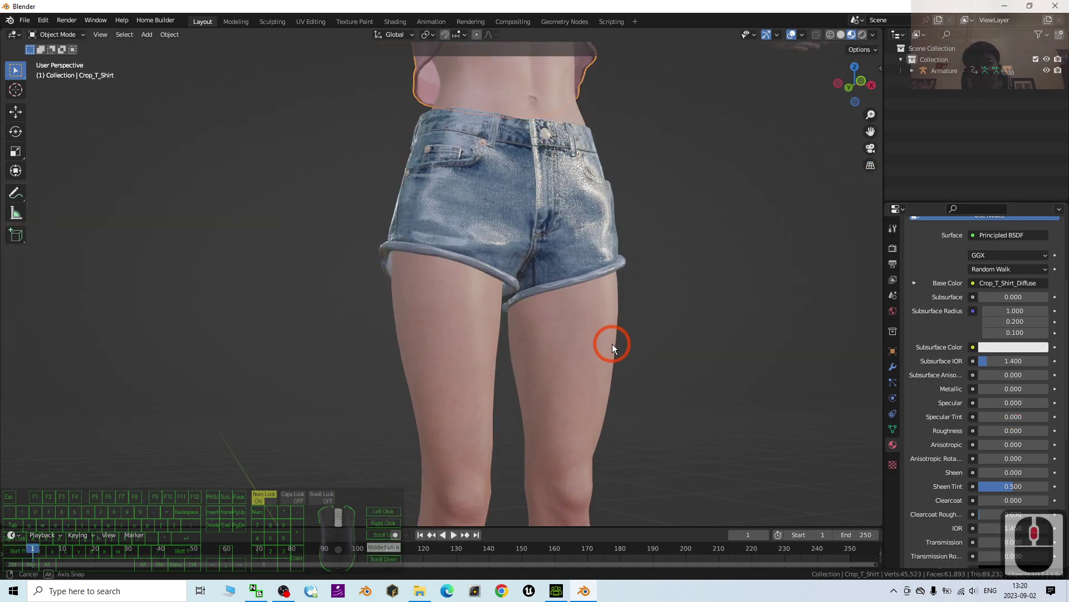
{"action": "left_click", "coordinate": [593, 222]}
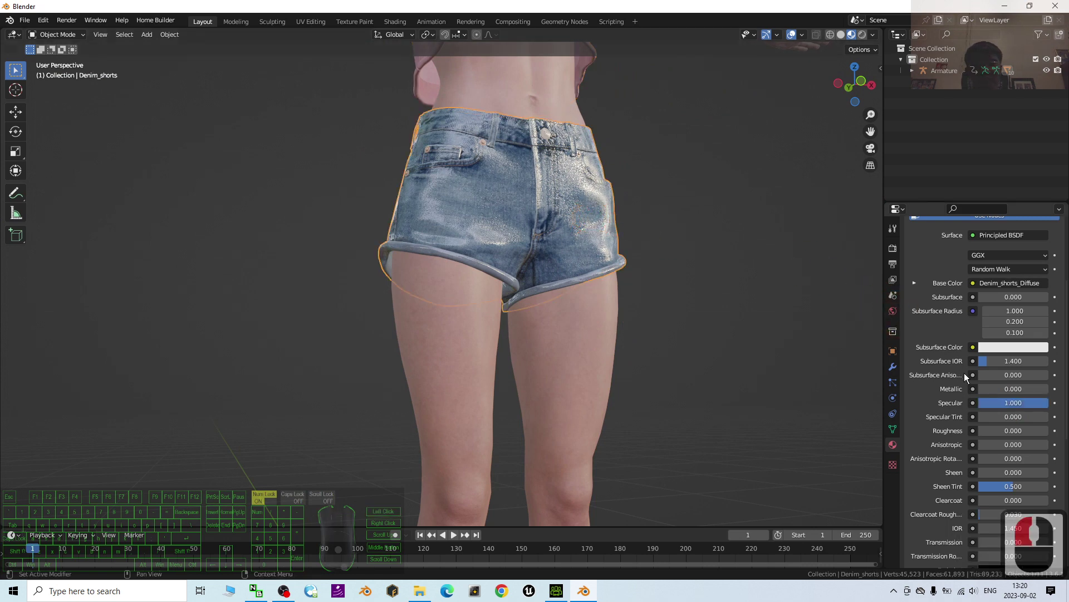
{"action": "type", "text": "0"}
{"action": "key", "text": "Return"}
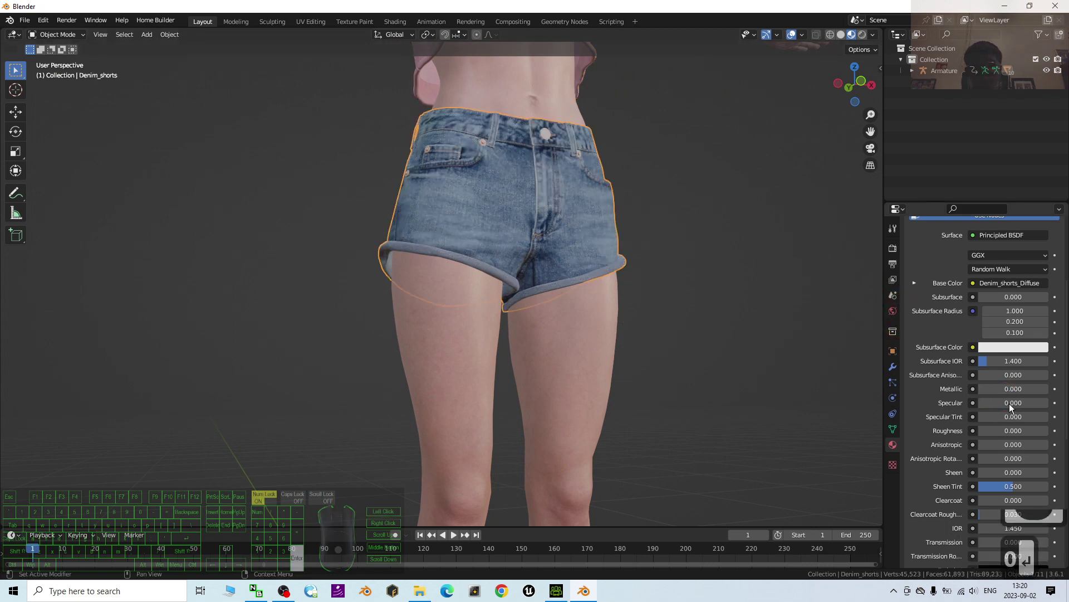
Step: Look over the whole figure from head to shoes, then select the character's armature
{"action": "scroll", "coordinate": [592, 389], "scroll_direction": "down", "scroll_amount": 6}
{"action": "middle_click_drag", "start_coordinate": [600, 352], "coordinate": [555, 410]}
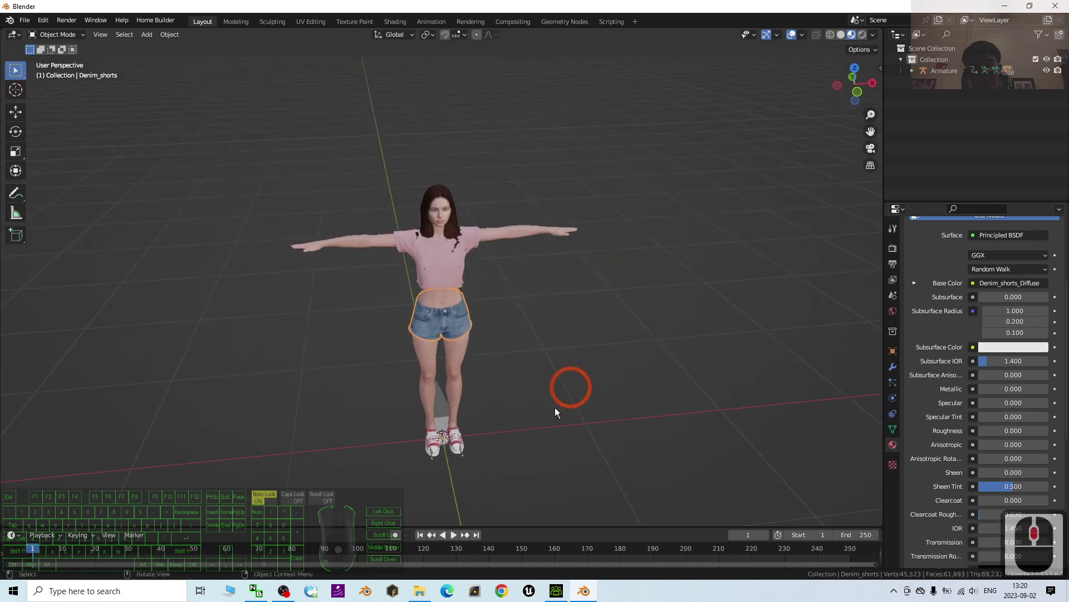
{"action": "scroll", "coordinate": [554, 411], "scroll_direction": "up", "scroll_amount": 4}
{"action": "middle_click_drag", "start_coordinate": [527, 455], "coordinate": [583, 195], "text": "shift"}
{"action": "scroll", "coordinate": [559, 392], "scroll_direction": "up", "scroll_amount": 2}
{"action": "scroll", "coordinate": [559, 392], "scroll_direction": "up", "scroll_amount": 1}
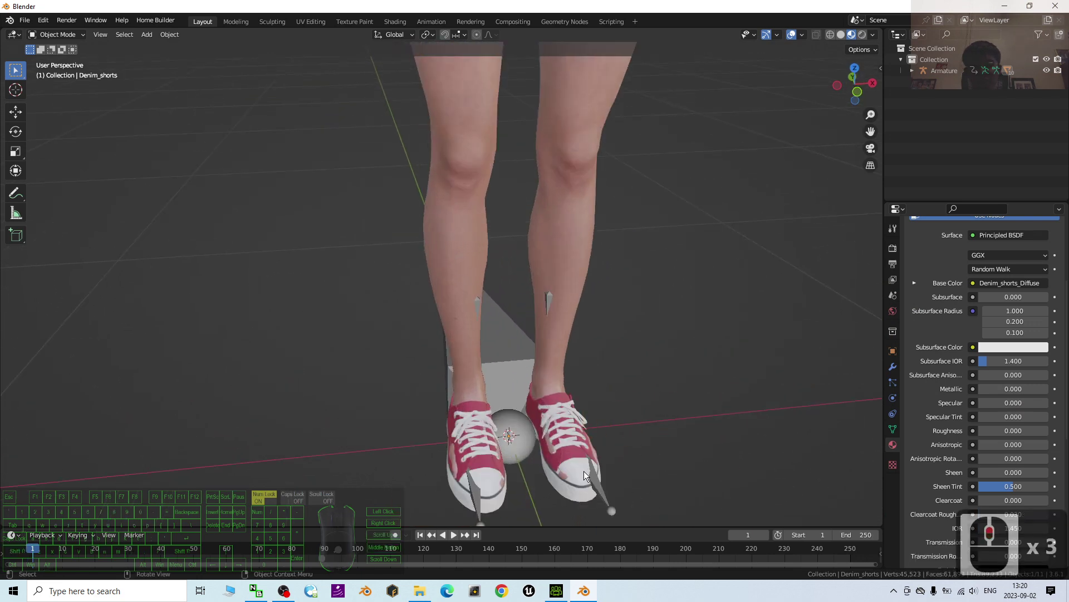
{"action": "scroll", "coordinate": [727, 149], "scroll_direction": "down", "scroll_amount": 6}
{"action": "middle_click_drag", "start_coordinate": [630, 114], "coordinate": [534, 367], "text": "shift"}
{"action": "scroll", "coordinate": [484, 366], "scroll_direction": "up", "scroll_amount": 6}
{"action": "middle_click_drag", "start_coordinate": [482, 499], "coordinate": [507, 269], "text": "shift"}
{"action": "scroll", "coordinate": [486, 313], "scroll_direction": "down", "scroll_amount": 6}
{"action": "scroll", "coordinate": [483, 314], "scroll_direction": "down", "scroll_amount": 1}
{"action": "scroll", "coordinate": [510, 385], "scroll_direction": "up", "scroll_amount": 2}
{"action": "middle_click_drag", "start_coordinate": [515, 371], "coordinate": [384, 225], "text": "shift"}
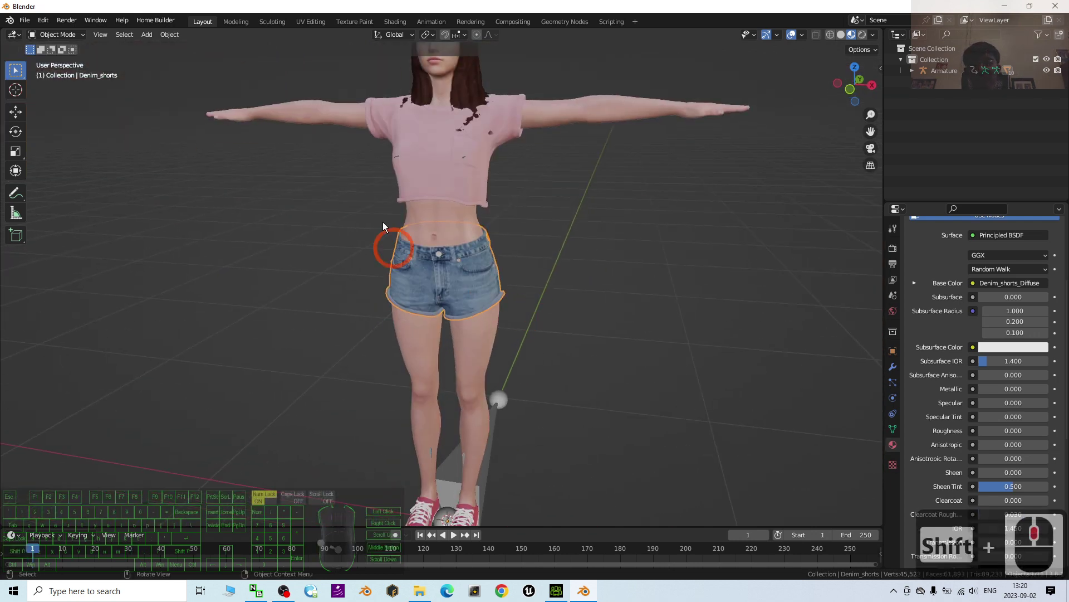
{"action": "left_click", "coordinate": [456, 471]}
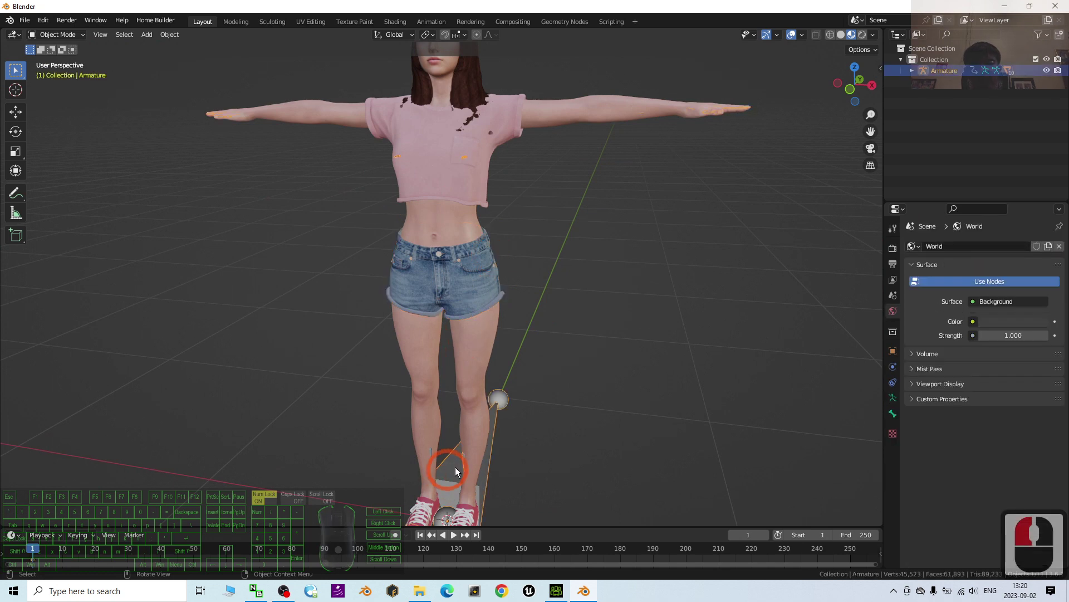
Step: Rename the armature to Model03
{"action": "double_click", "coordinate": [949, 71]}
{"action": "type", "text": "Model03"}
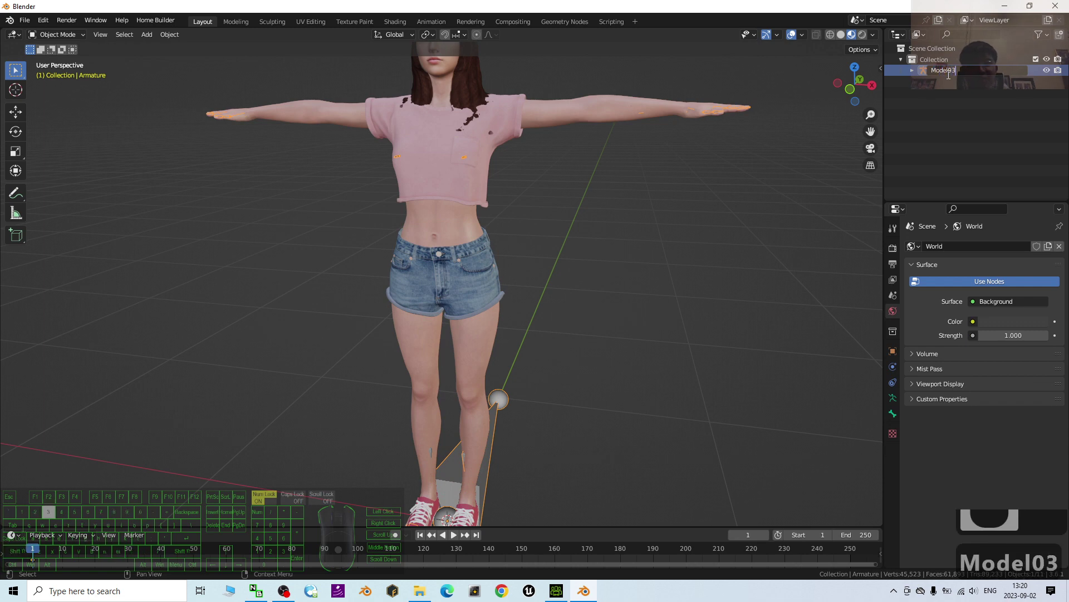
{"action": "key", "text": "Return"}
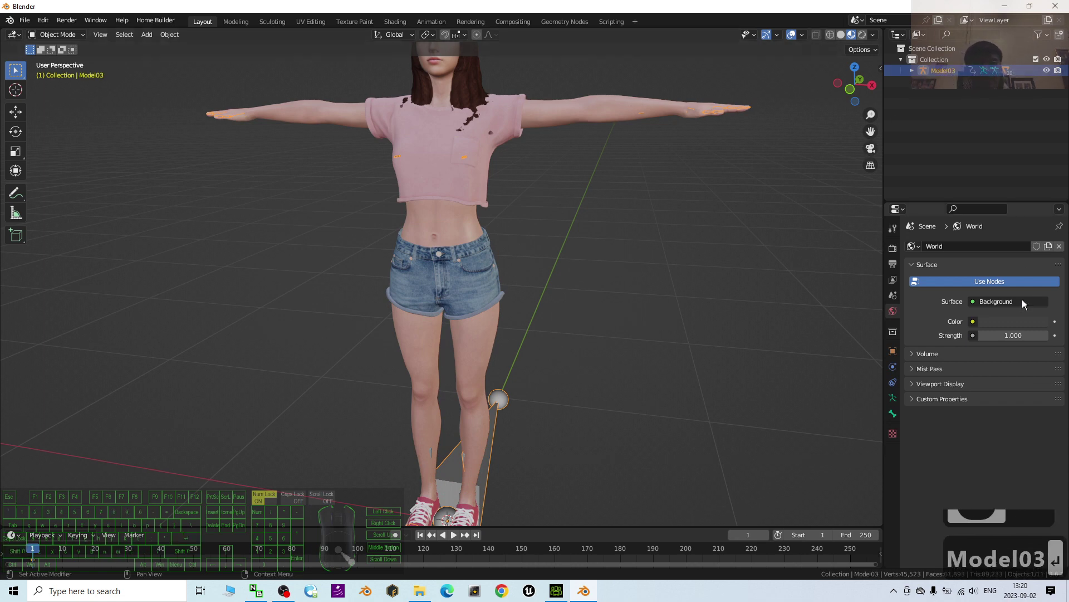
Step: Make the armature's bones display as Stick, drawn In Front of the mesh
{"action": "left_click", "coordinate": [893, 397]}
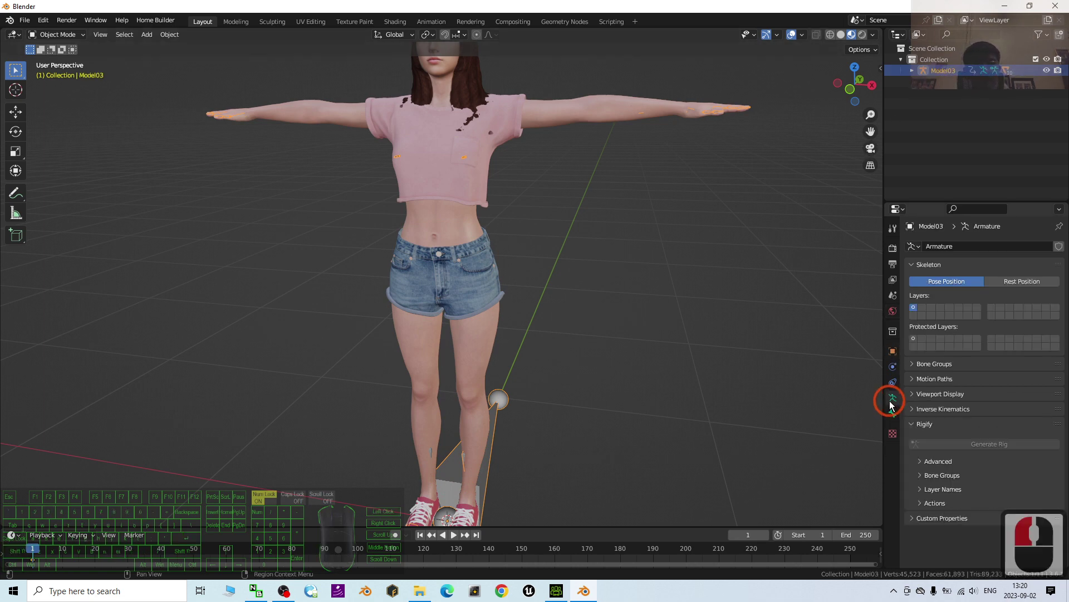
{"action": "left_click", "coordinate": [958, 394]}
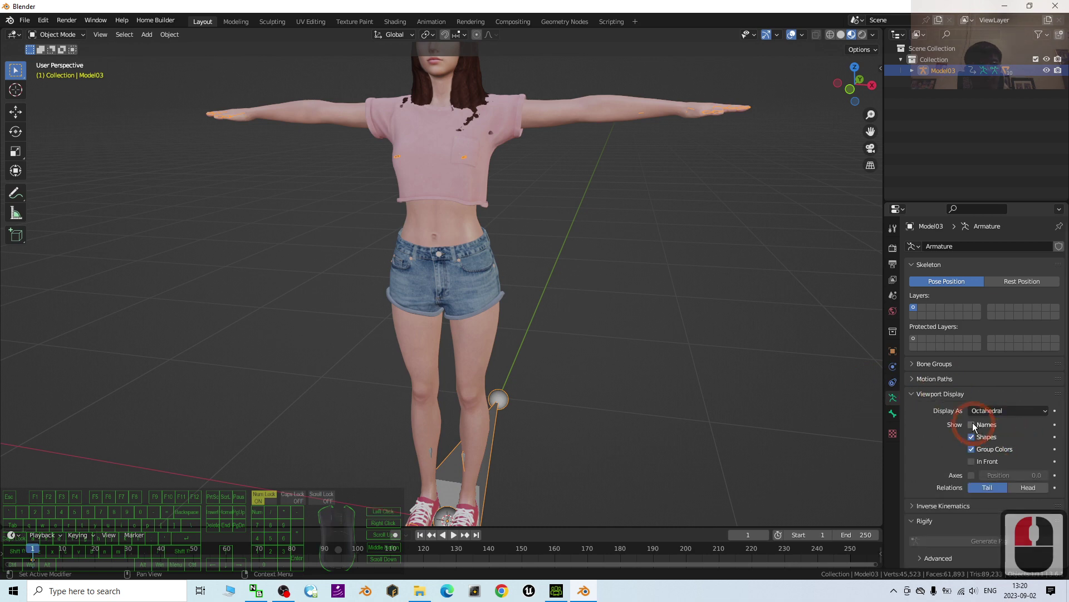
{"action": "left_click", "coordinate": [972, 425]}
{"action": "left_click", "coordinate": [972, 425]}
{"action": "left_click", "coordinate": [973, 461]}
{"action": "left_click", "coordinate": [1003, 410]}
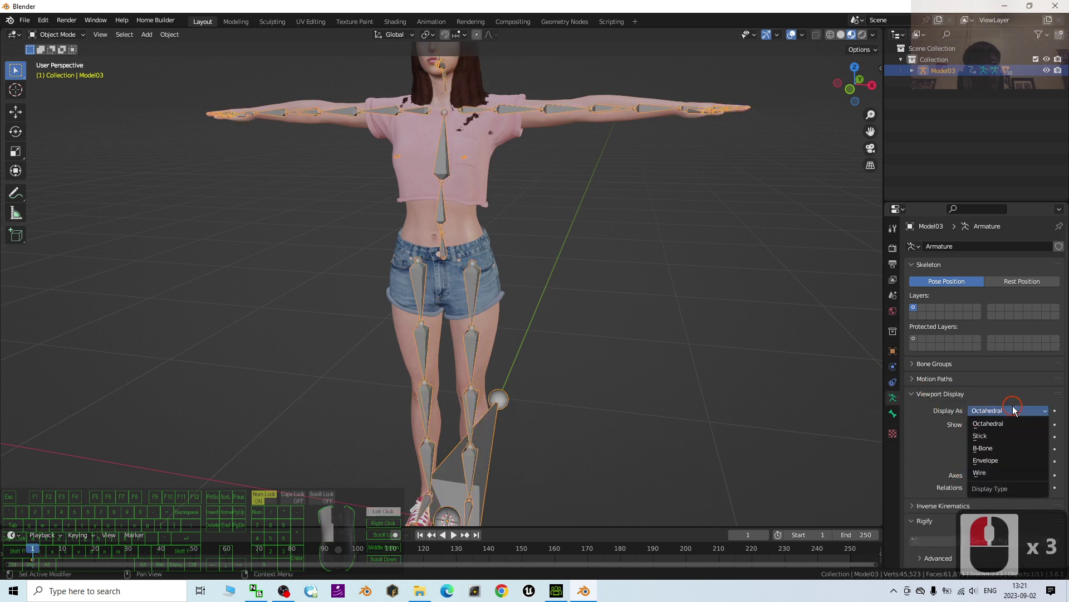
{"action": "left_click", "coordinate": [979, 437]}
Step: Zoom in and orbit to a level frontal close-up of the face and its bones
{"action": "scroll", "coordinate": [640, 315], "scroll_direction": "up", "scroll_amount": 5}
{"action": "scroll", "coordinate": [640, 316], "scroll_direction": "down", "scroll_amount": 2}
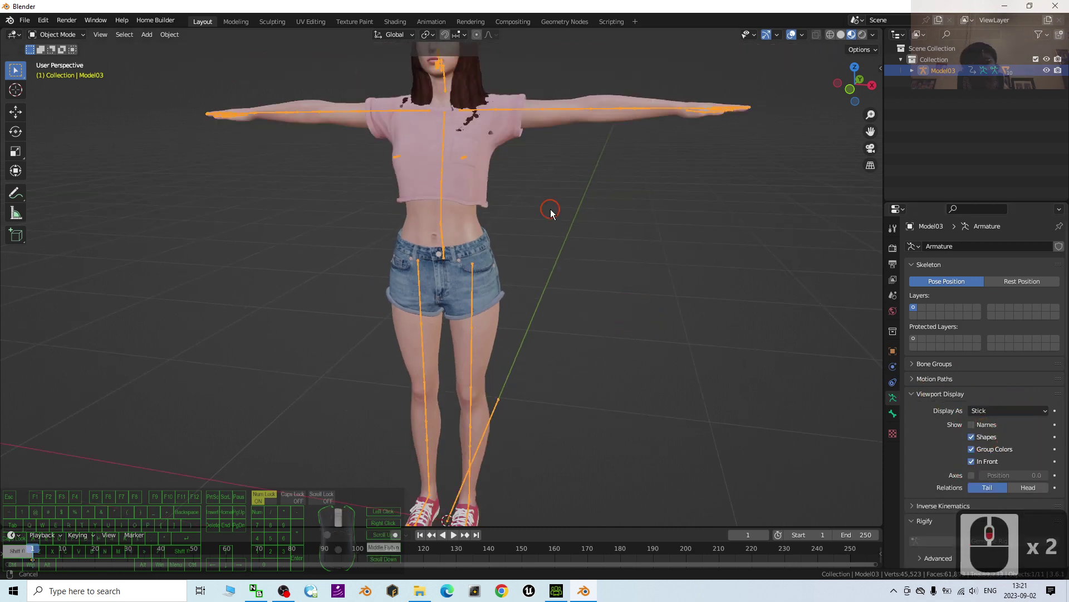
{"action": "scroll", "coordinate": [557, 368], "scroll_direction": "up", "scroll_amount": 2}
{"action": "scroll", "coordinate": [440, 267], "scroll_direction": "up", "scroll_amount": 2}
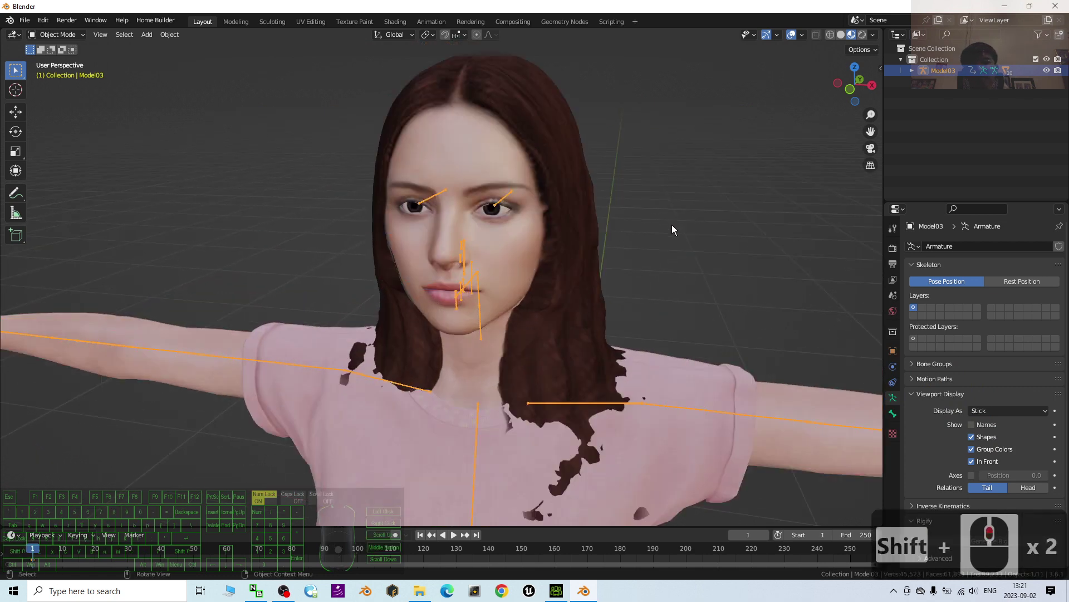
{"action": "scroll", "coordinate": [672, 225], "scroll_direction": "up", "scroll_amount": 1}
{"action": "middle_click_drag", "start_coordinate": [692, 227], "coordinate": [637, 312], "text": "shift"}
{"action": "middle_click_drag", "start_coordinate": [612, 352], "coordinate": [640, 284]}
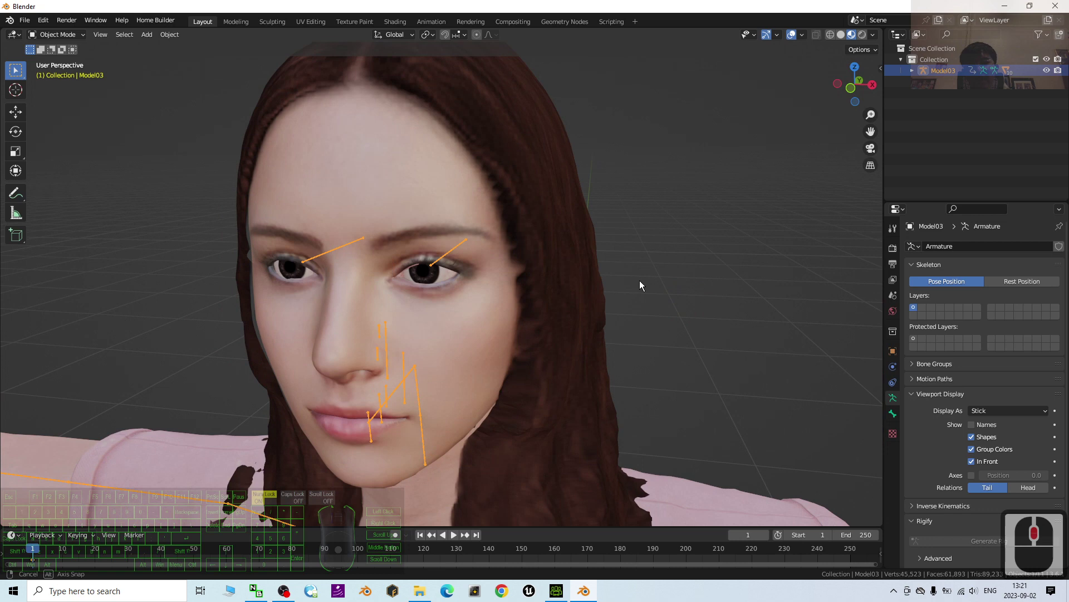
{"action": "left_click", "coordinate": [450, 332]}
{"action": "left_click", "coordinate": [893, 429]}
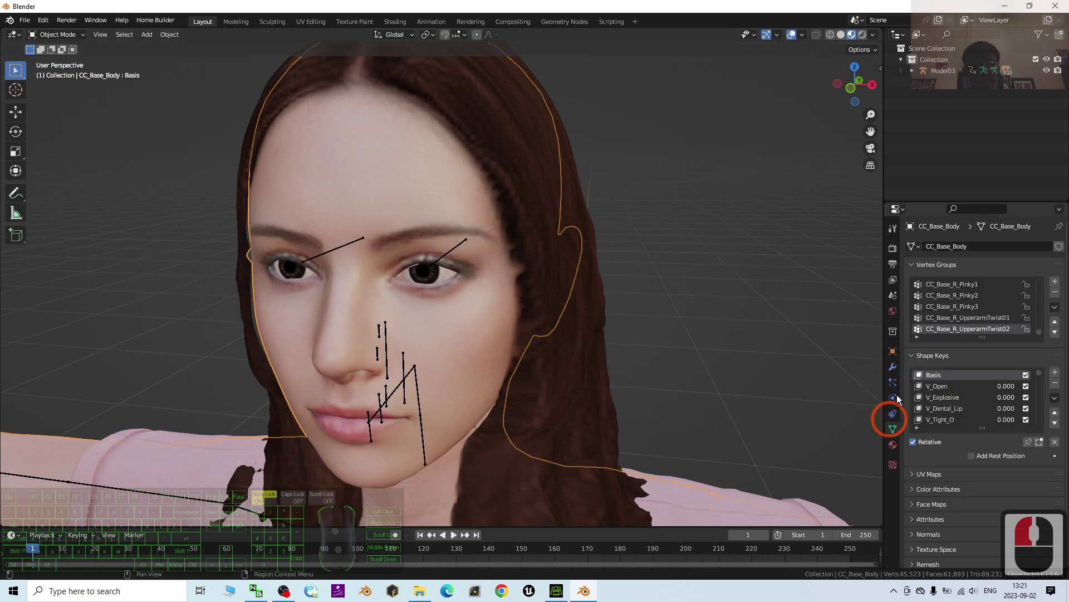
{"action": "left_click", "coordinate": [937, 367]}
{"action": "left_click", "coordinate": [894, 415]}
{"action": "left_click", "coordinate": [893, 429]}
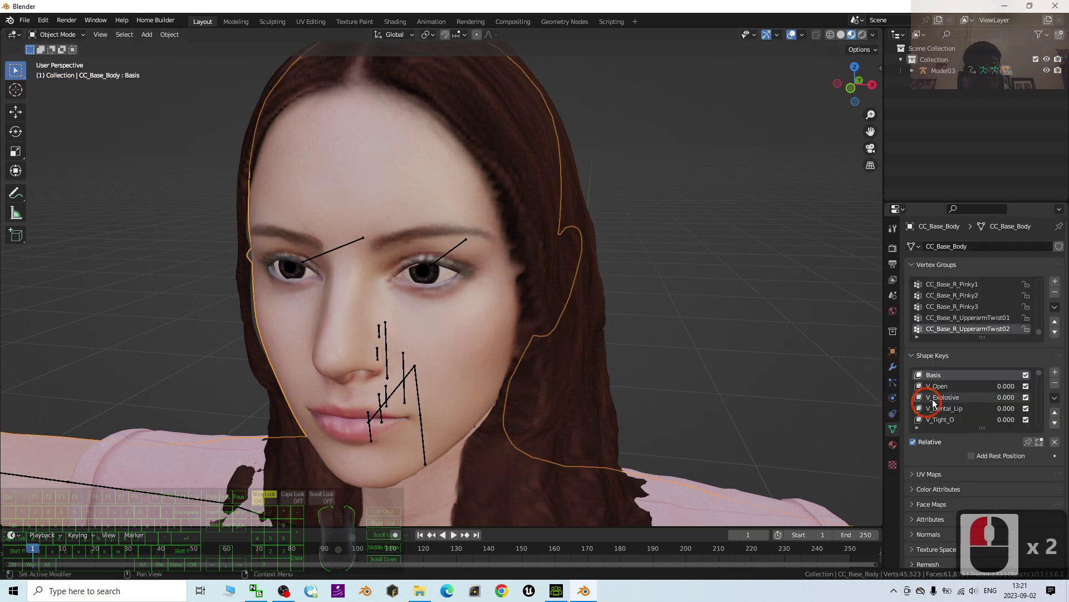
{"action": "scroll", "coordinate": [972, 411], "scroll_direction": "down", "scroll_amount": 1}
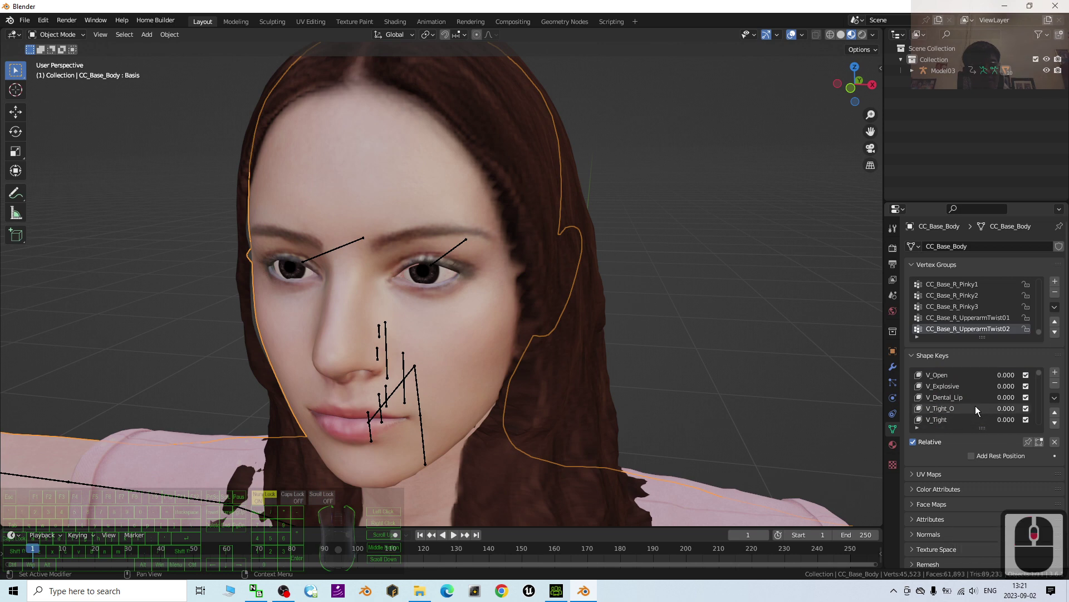
{"action": "left_click", "coordinate": [539, 262]}
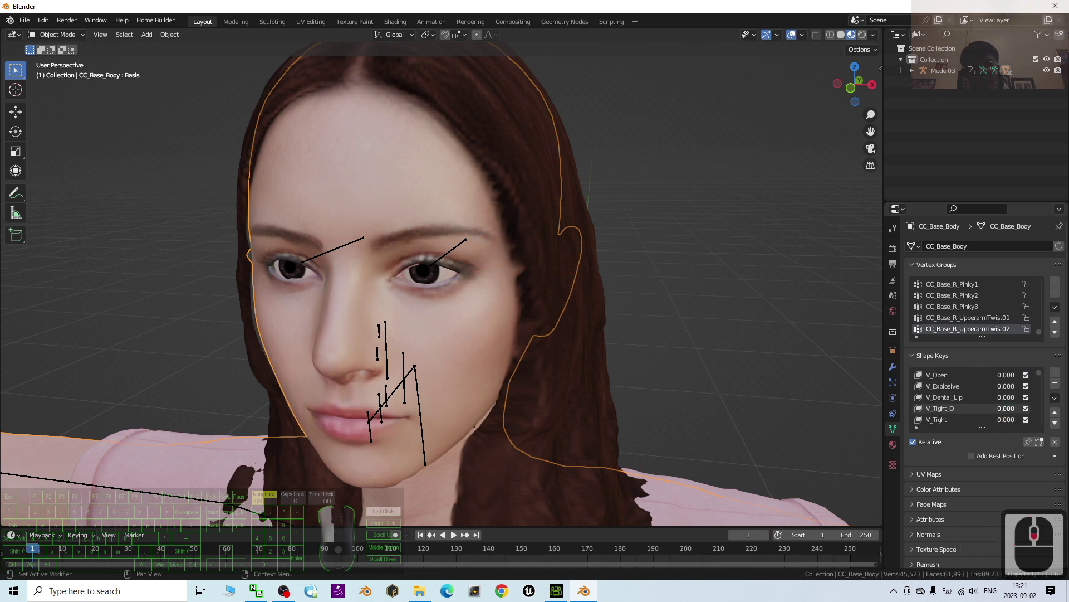
{"action": "scroll", "coordinate": [998, 399], "scroll_direction": "down", "scroll_amount": 1}
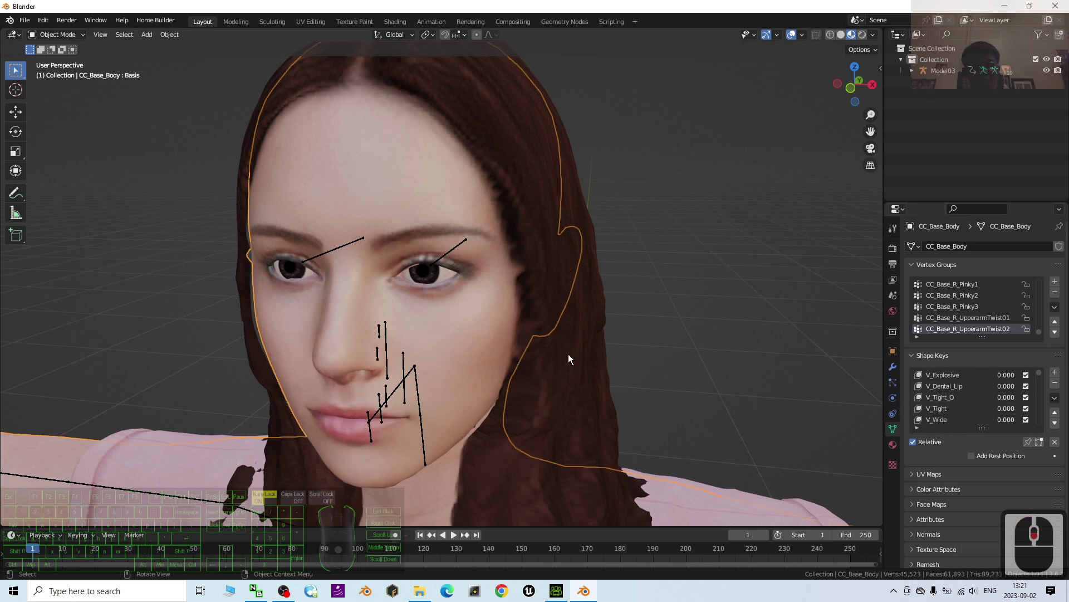
{"action": "scroll", "coordinate": [563, 310], "scroll_direction": "down", "scroll_amount": 4}
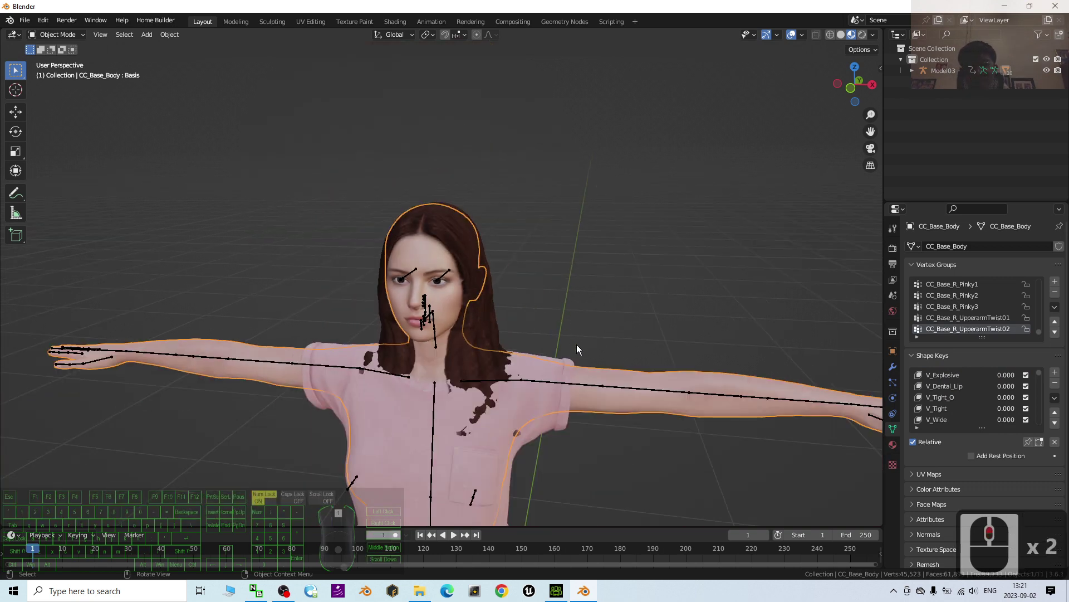
Step: Reselect the armature, switch it to Pose Mode, and bring the face into view
{"action": "left_click", "coordinate": [425, 326]}
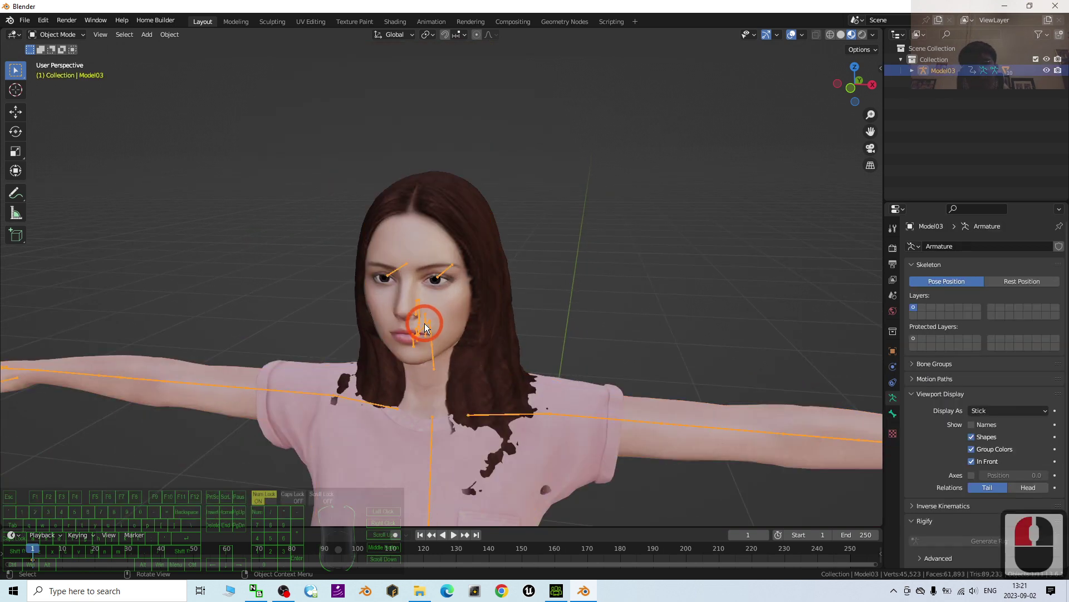
{"action": "left_click", "coordinate": [56, 35]}
{"action": "left_click", "coordinate": [75, 72]}
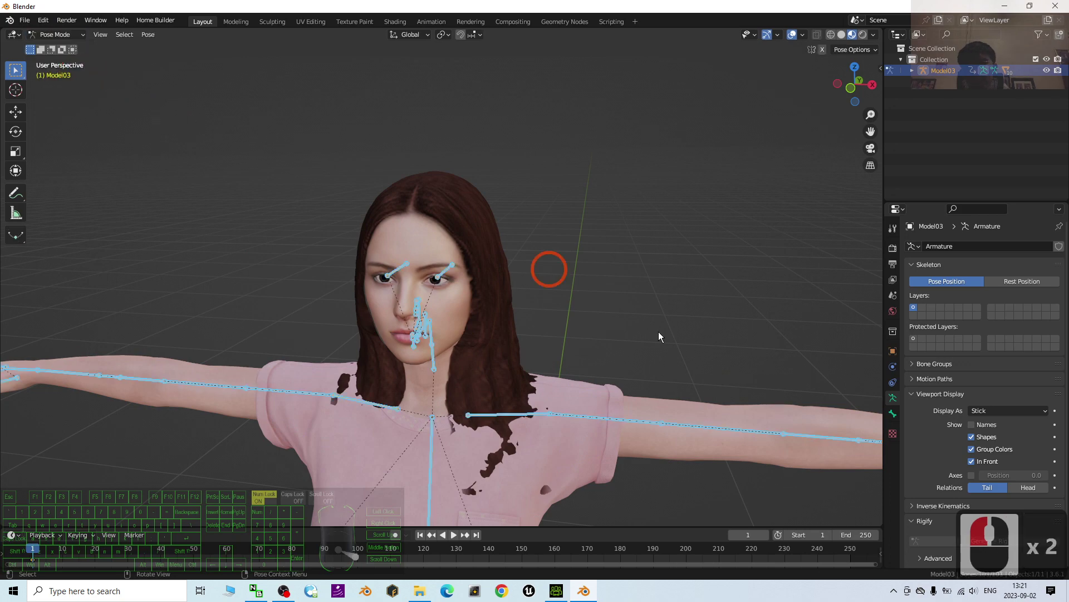
{"action": "scroll", "coordinate": [626, 359], "scroll_direction": "up", "scroll_amount": 3}
{"action": "scroll", "coordinate": [626, 359], "scroll_direction": "down", "scroll_amount": 2}
{"action": "mouse_move", "coordinate": [626, 357]}
{"action": "middle_mouse_down", "text": "shift"}
{"action": "mouse_move", "coordinate": [642, 270]}
{"action": "mouse_move", "coordinate": [630, 348]}
{"action": "middle_mouse_up", "text": "shift"}
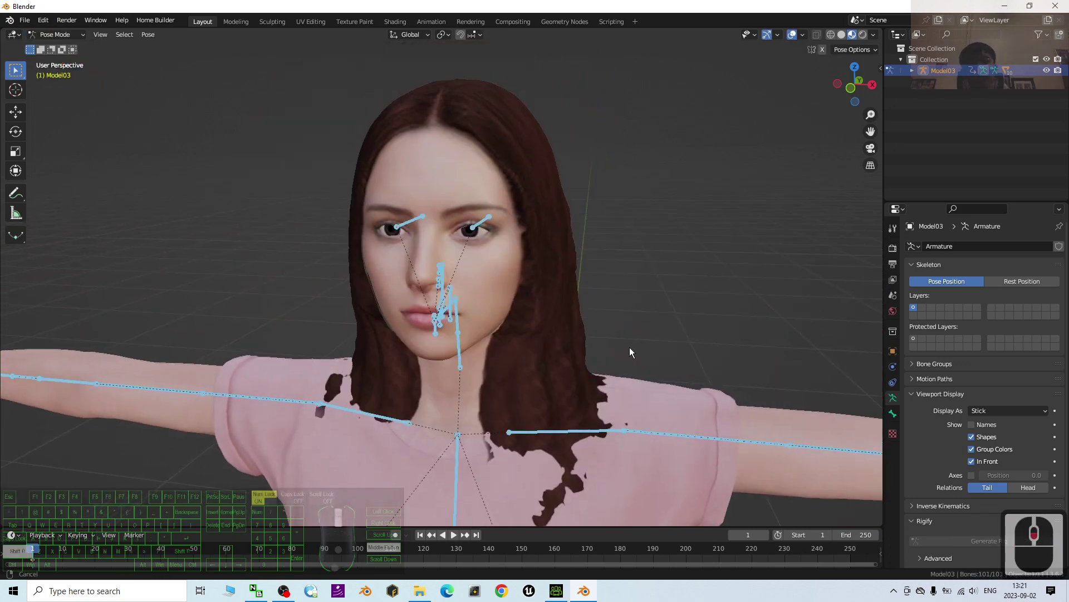
{"action": "scroll", "coordinate": [546, 234], "scroll_direction": "up", "scroll_amount": 2}
{"action": "middle_click_drag", "start_coordinate": [547, 234], "coordinate": [542, 249], "text": "shift"}
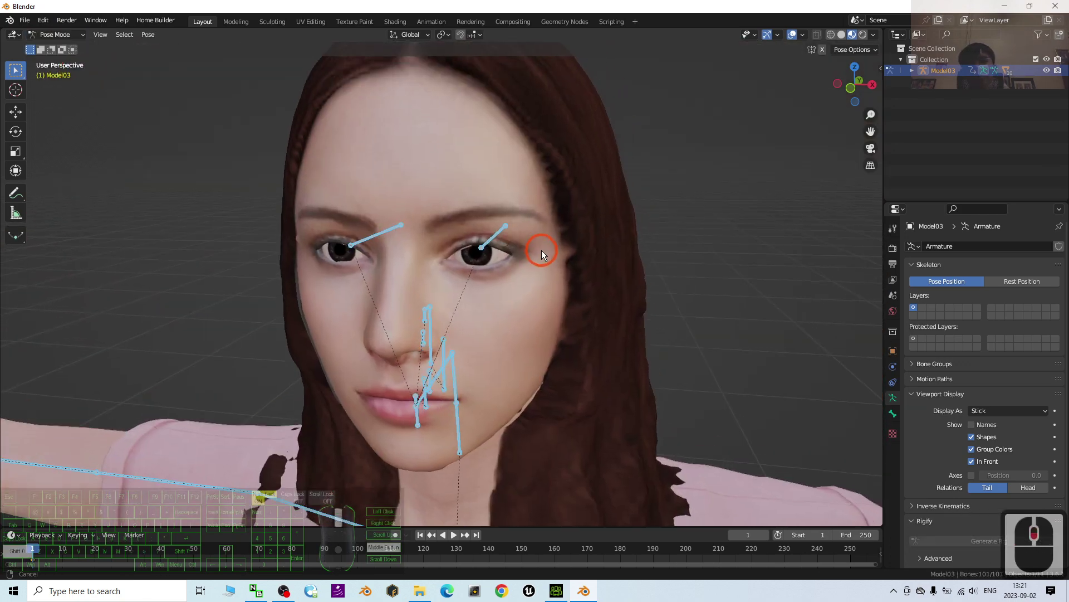
Step: Test-rotate the CC_Base_L_Eye bone to turn the eye, then undo the rotation
{"action": "left_click", "coordinate": [490, 246]}
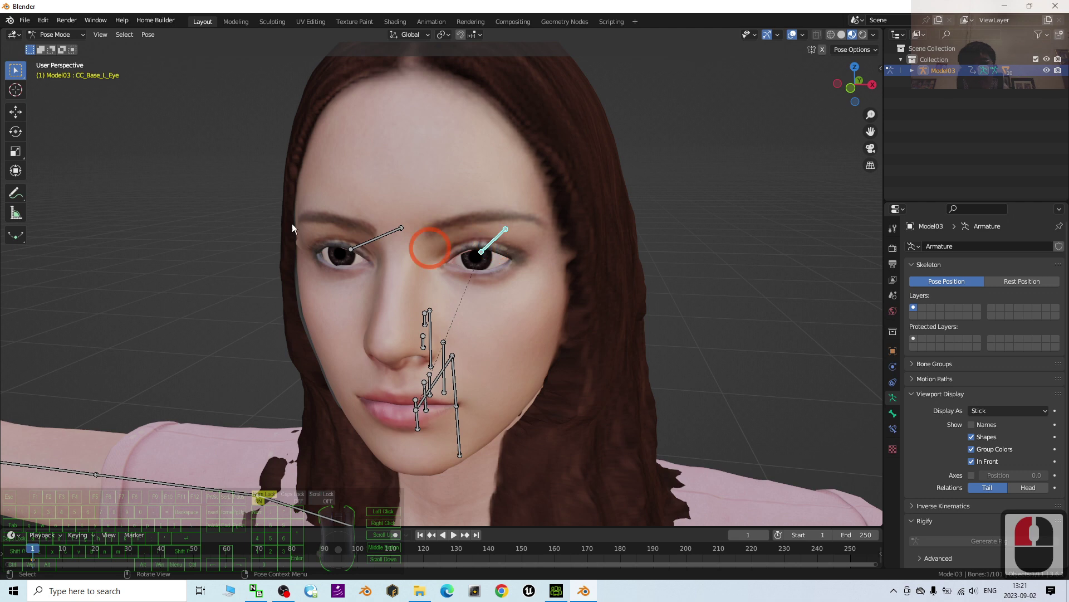
{"action": "left_click", "coordinate": [15, 134]}
{"action": "left_click_drag", "start_coordinate": [495, 258], "coordinate": [578, 254]}
{"action": "left_click_drag", "start_coordinate": [505, 261], "coordinate": [482, 233]}
{"action": "key", "text": "ctrl+z"}
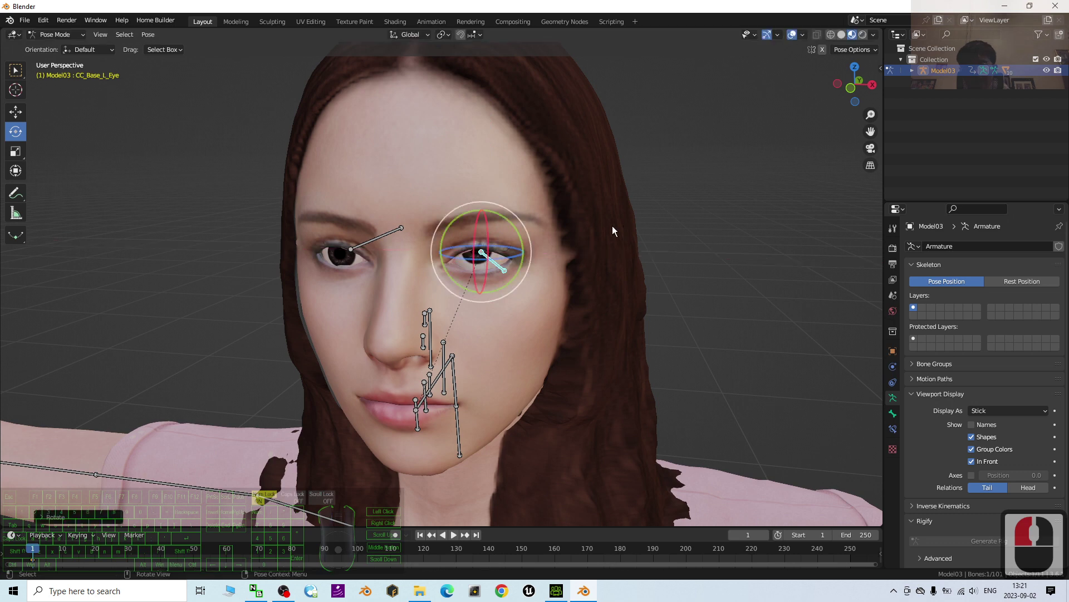
{"action": "key", "text": "ctrl+z"}
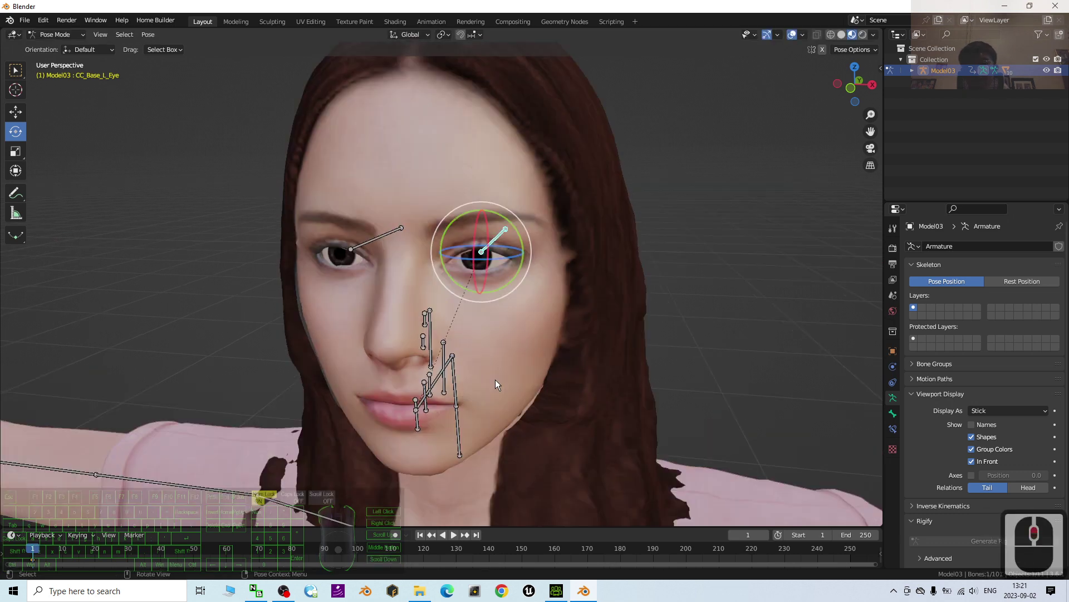
{"action": "middle_click_drag", "start_coordinate": [544, 389], "coordinate": [389, 318]}
Step: Rotate the CC_Base_JawRoot bone to open the mouth, then undo back to closed
{"action": "scroll", "coordinate": [586, 370], "scroll_direction": "up", "scroll_amount": 5}
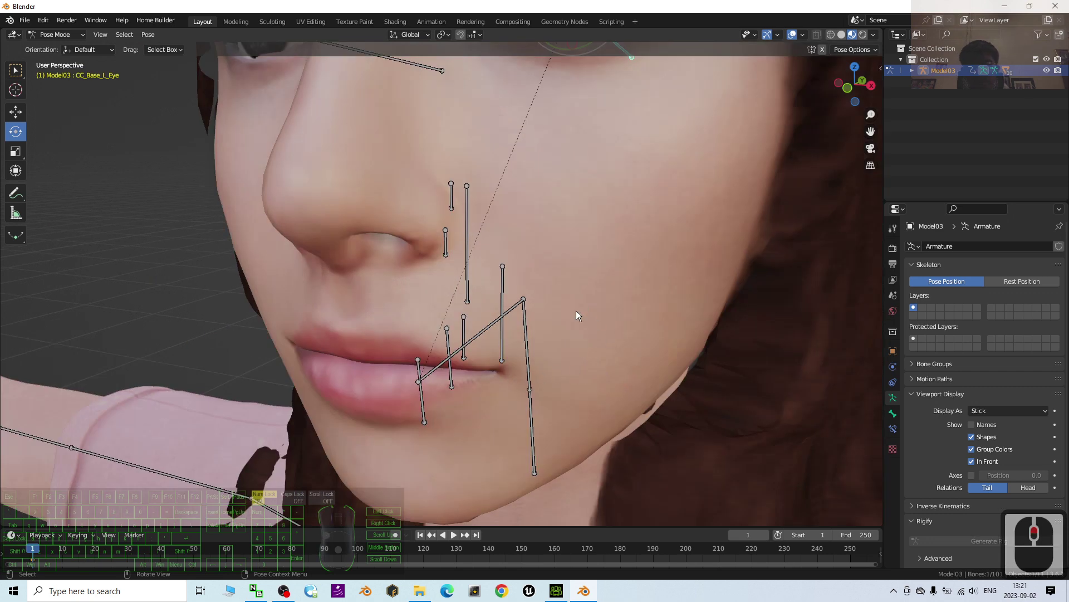
{"action": "left_click", "coordinate": [503, 298]}
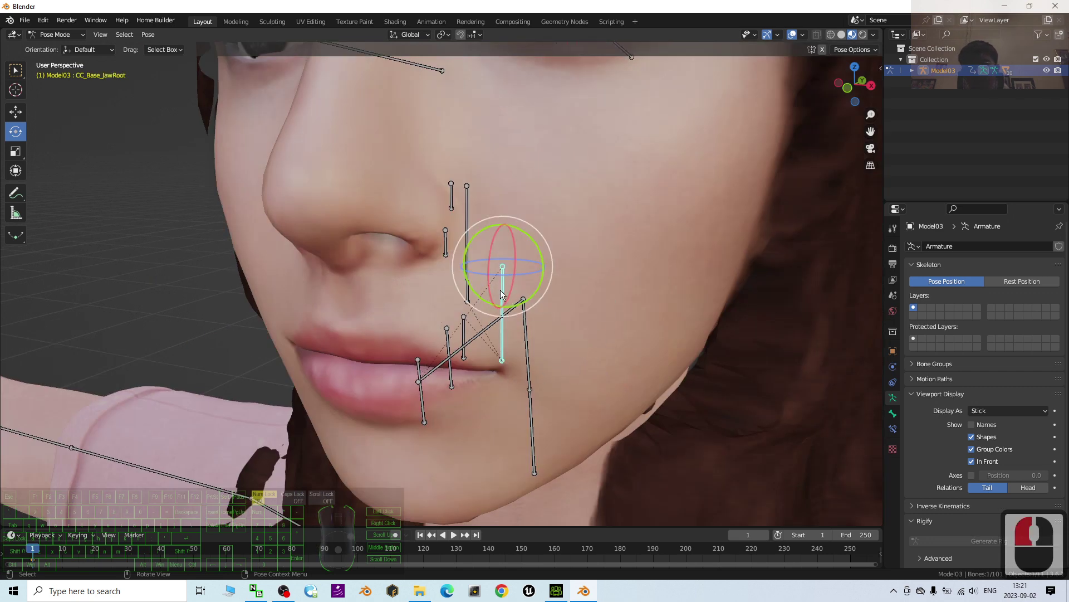
{"action": "left_click_drag", "start_coordinate": [492, 248], "coordinate": [496, 249]}
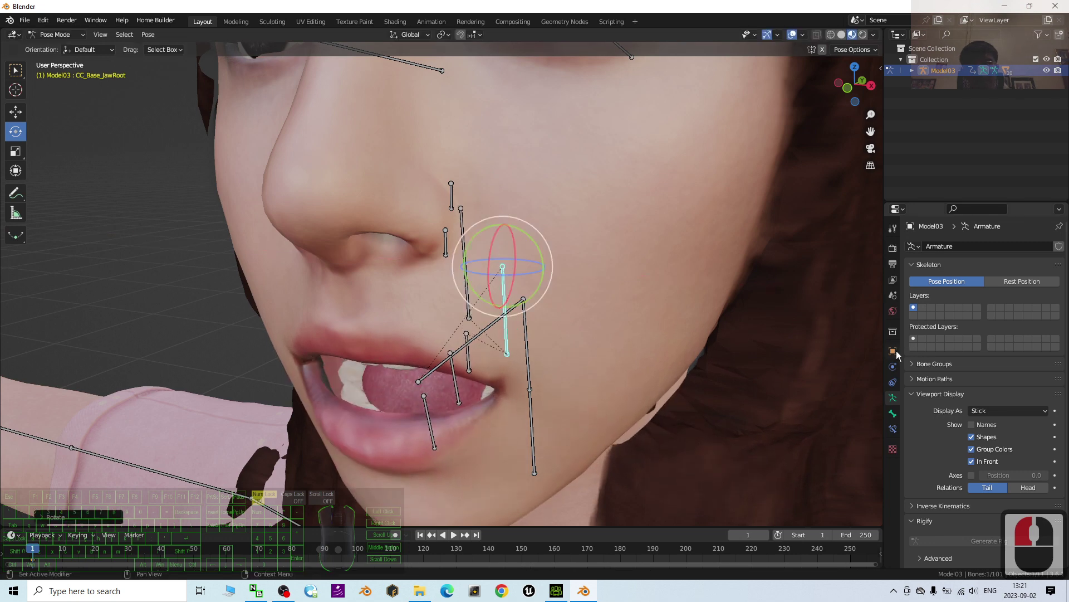
{"action": "left_click", "coordinate": [893, 351]}
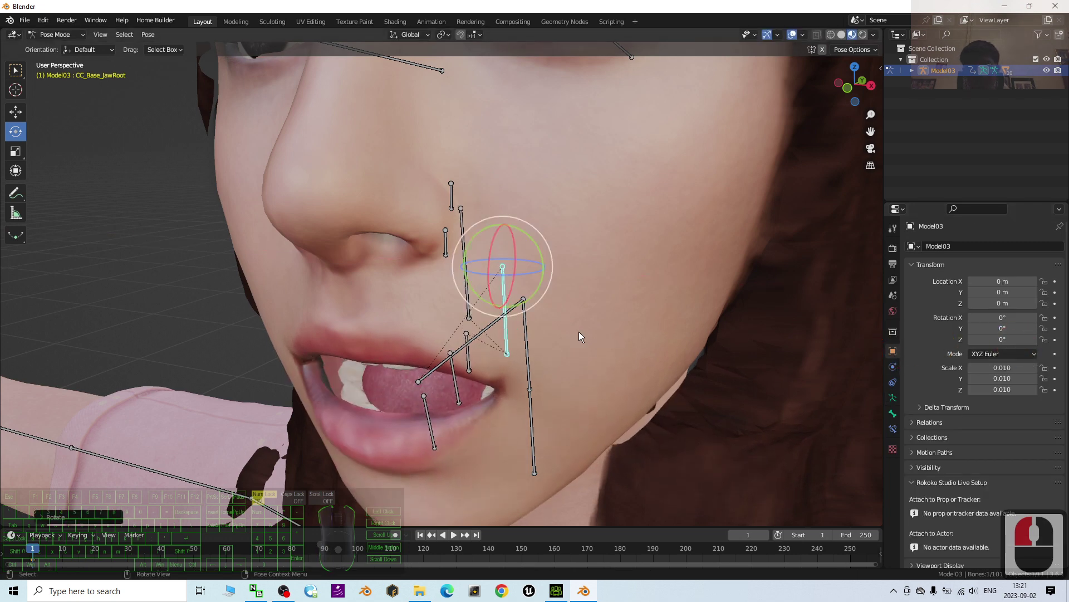
{"action": "key", "text": "ctrl+z"}
{"action": "left_click", "coordinate": [893, 414]}
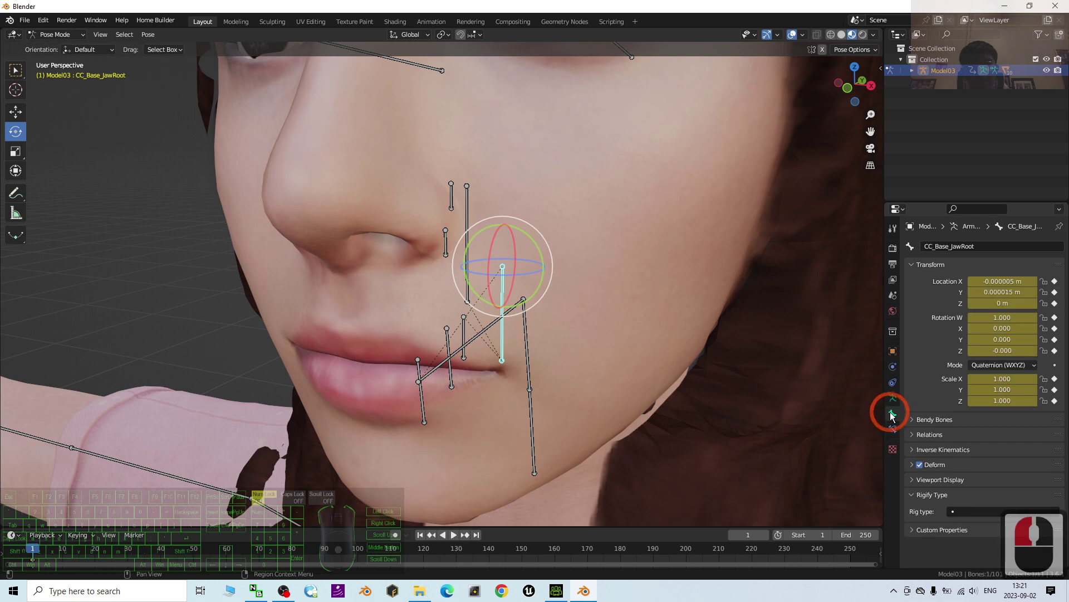
{"action": "left_click_drag", "start_coordinate": [486, 260], "coordinate": [874, 345]}
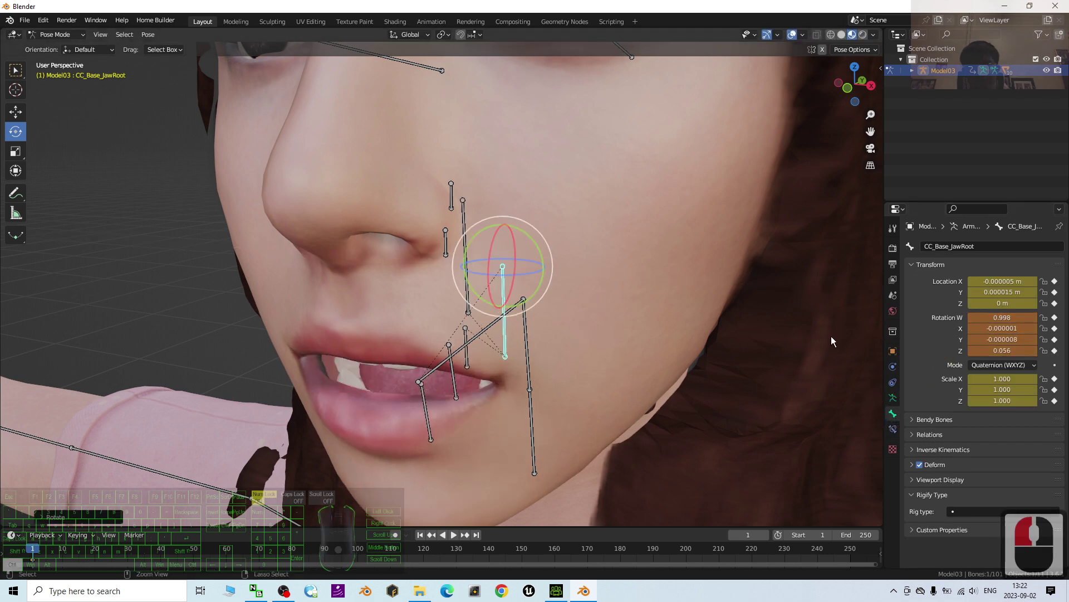
{"action": "key", "text": "ctrl+z"}
Step: Set the jaw bone's Rotation Z to 0.1 so the mouth hangs open, and inspect it
{"action": "left_click", "coordinate": [1015, 351]}
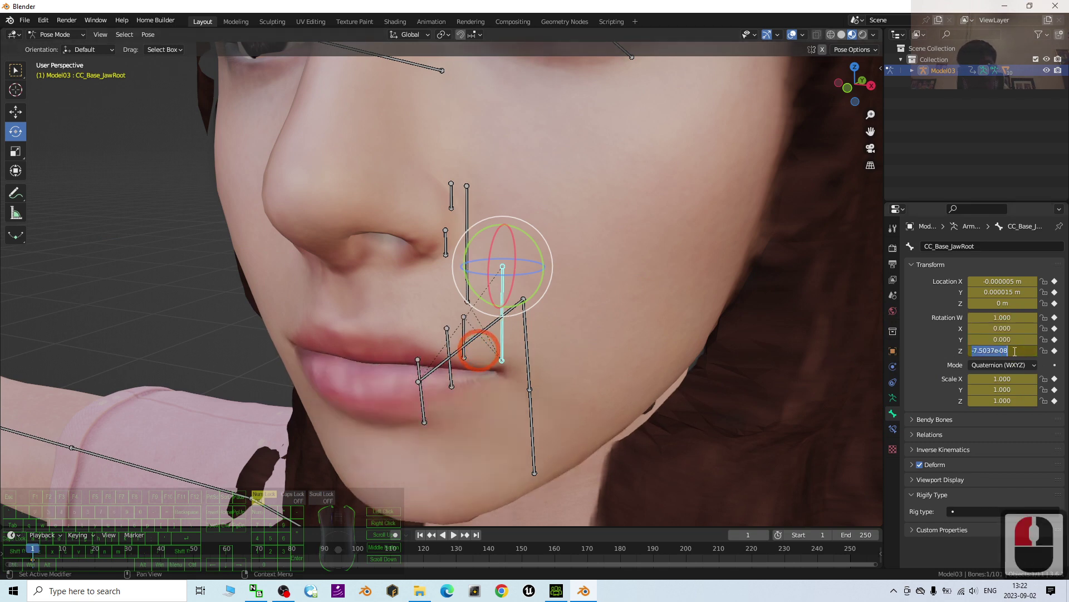
{"action": "type", "text": "0.1"}
{"action": "key", "text": "Return"}
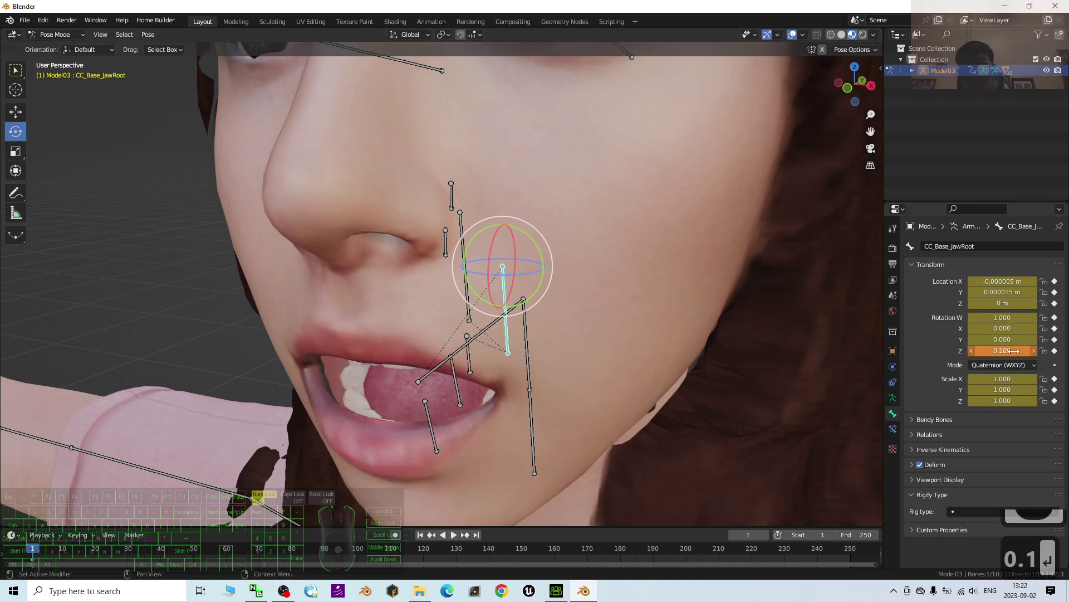
{"action": "scroll", "coordinate": [640, 317], "scroll_direction": "down", "scroll_amount": 3}
{"action": "mouse_move", "coordinate": [639, 316]}
{"action": "middle_mouse_down"}
{"action": "mouse_move", "coordinate": [650, 318]}
{"action": "mouse_move", "coordinate": [638, 314]}
{"action": "middle_mouse_up"}
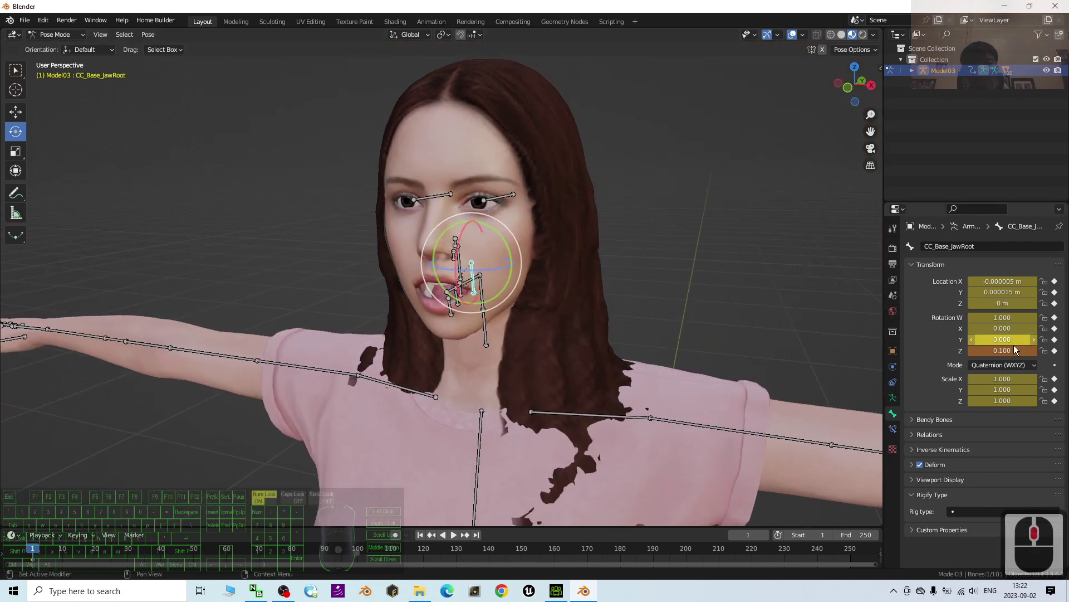
{"action": "scroll", "coordinate": [589, 356], "scroll_direction": "up", "scroll_amount": 4}
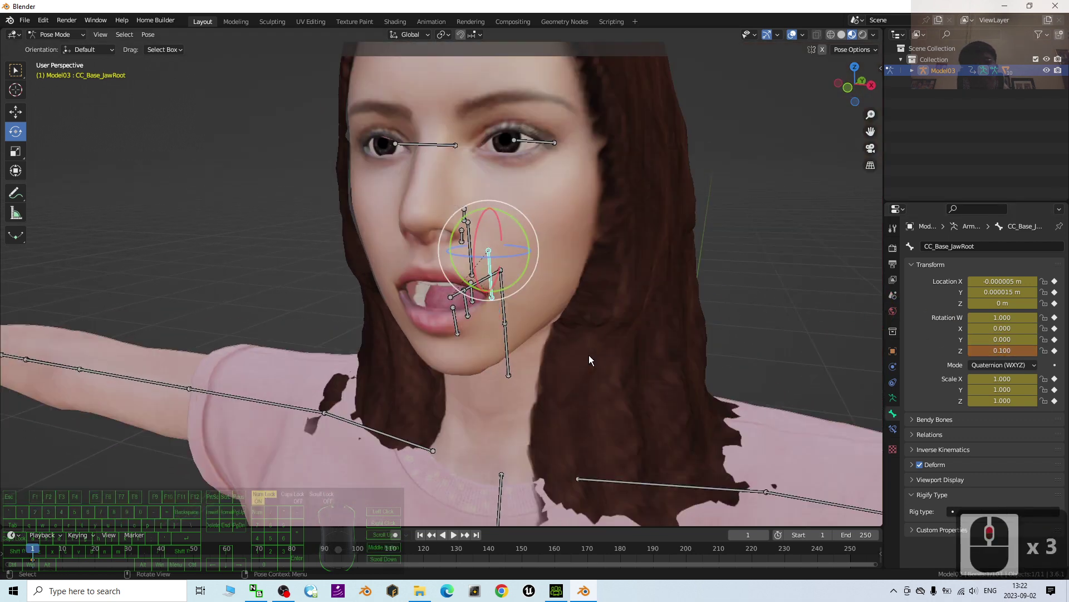
{"action": "scroll", "coordinate": [633, 316], "scroll_direction": "down", "scroll_amount": 4}
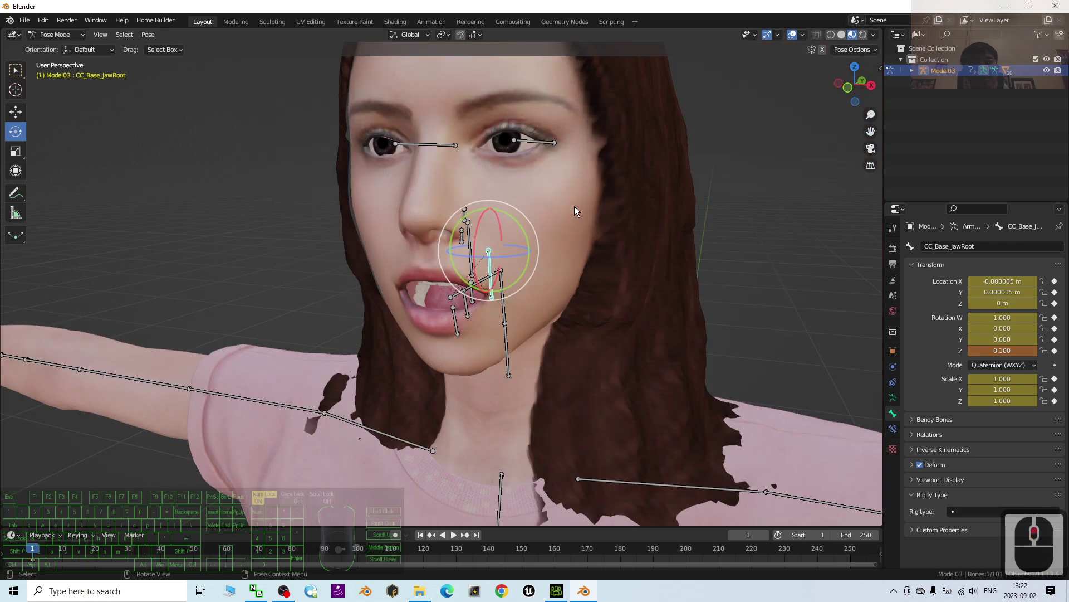
{"action": "middle_click_drag", "start_coordinate": [633, 203], "coordinate": [629, 212], "text": "shift"}
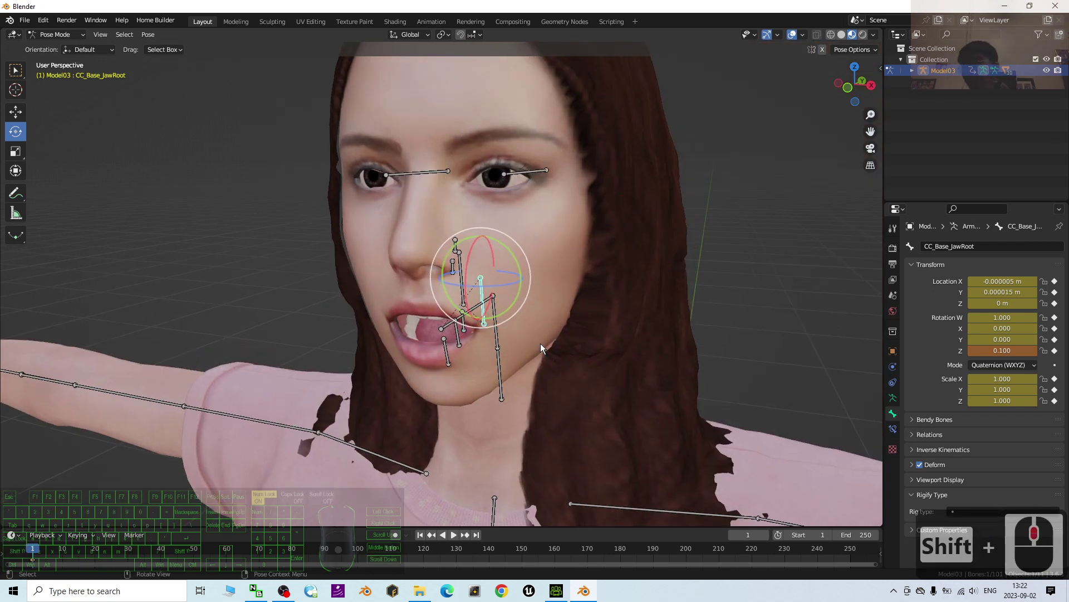
{"action": "scroll", "coordinate": [583, 265], "scroll_direction": "down", "scroll_amount": 2}
{"action": "scroll", "coordinate": [584, 265], "scroll_direction": "up", "scroll_amount": 2}
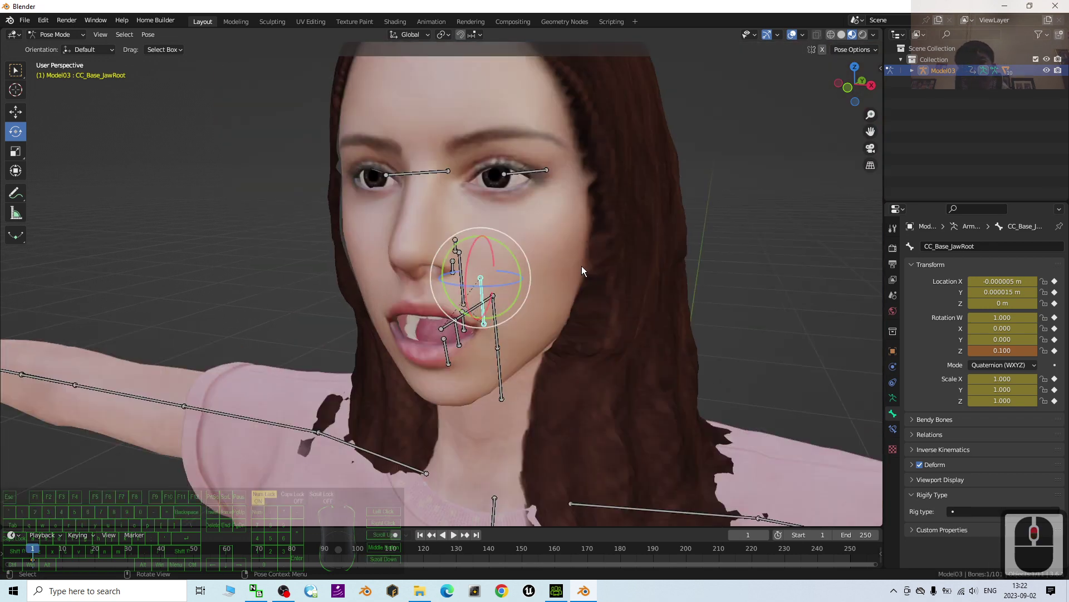
{"action": "key", "text": "ctrl+z"}
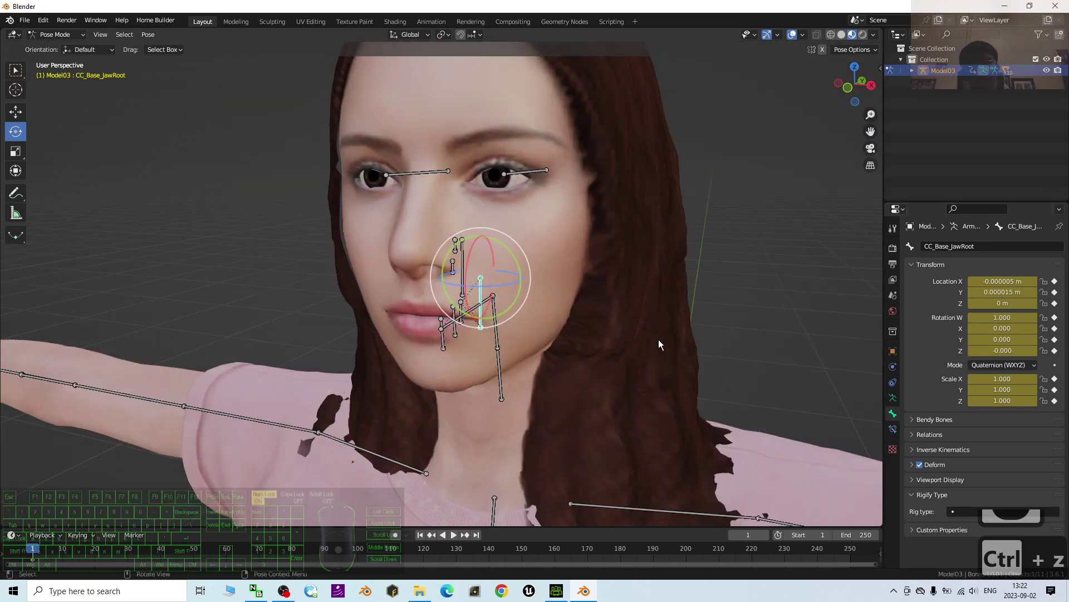
{"action": "scroll", "coordinate": [510, 294], "scroll_direction": "up", "scroll_amount": 3}
{"action": "scroll", "coordinate": [511, 292], "scroll_direction": "down", "scroll_amount": 4}
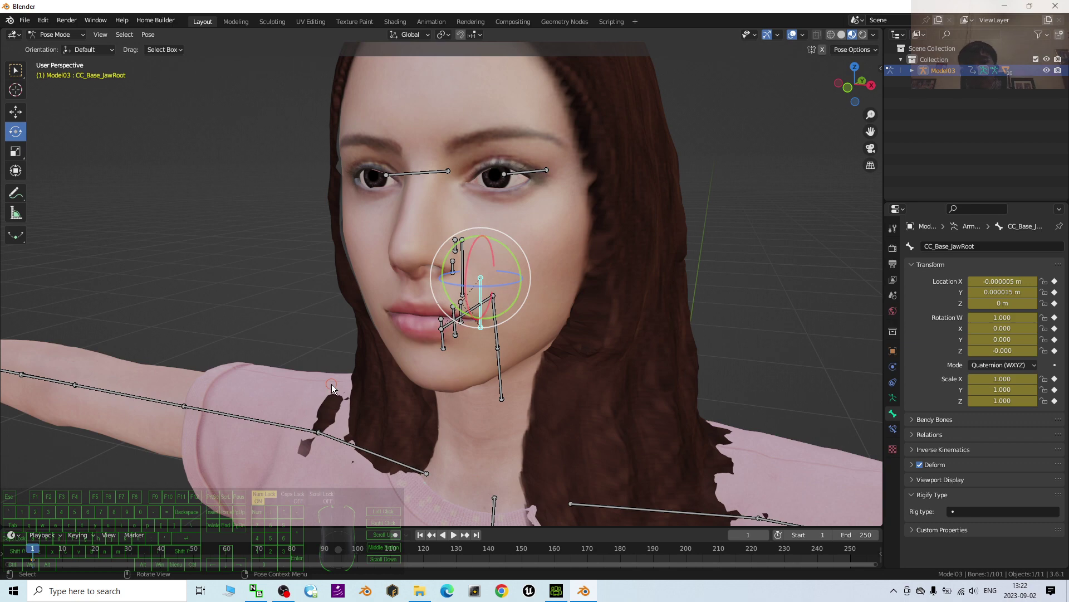
{"action": "middle_click_drag", "start_coordinate": [333, 388], "coordinate": [543, 222]}
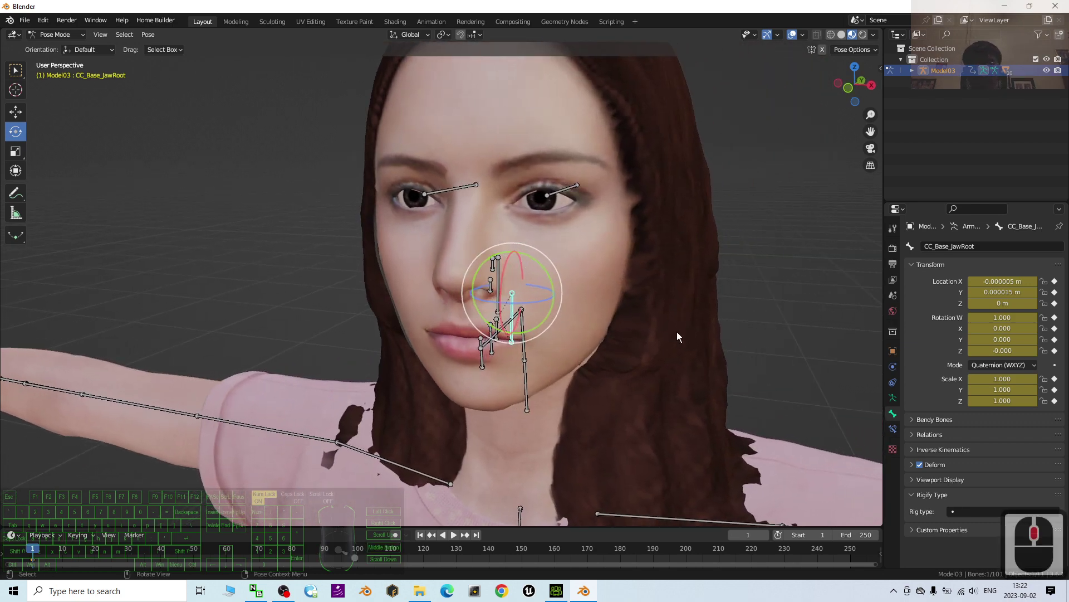
{"action": "scroll", "coordinate": [677, 333], "scroll_direction": "down", "scroll_amount": 2}
{"action": "scroll", "coordinate": [635, 387], "scroll_direction": "up", "scroll_amount": 1}
{"action": "scroll", "coordinate": [631, 386], "scroll_direction": "down", "scroll_amount": 1}
{"action": "middle_click_drag", "start_coordinate": [613, 370], "coordinate": [404, 370], "text": "shift"}
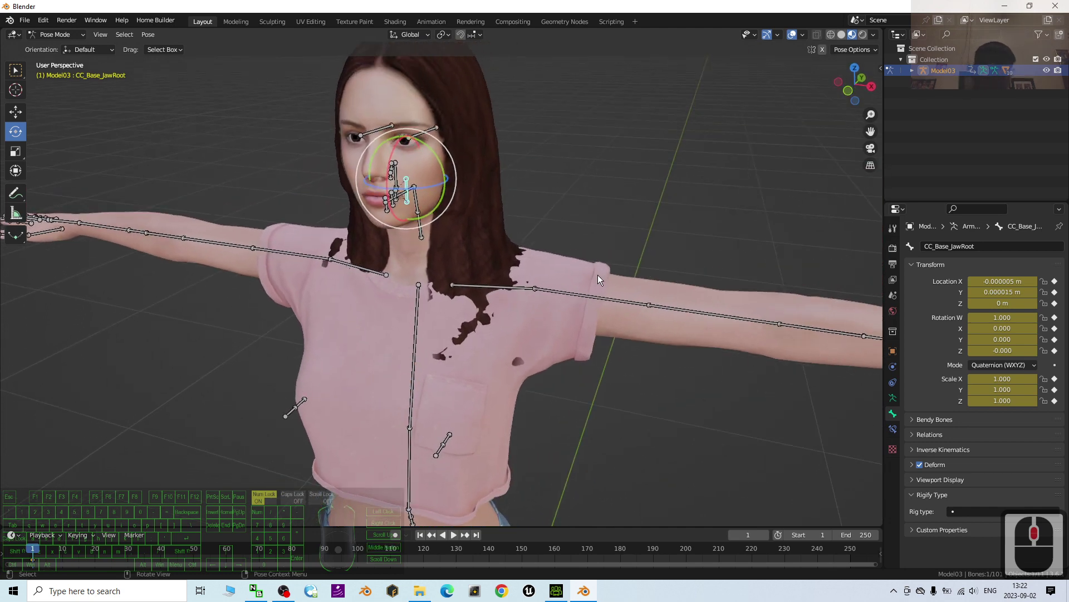
{"action": "scroll", "coordinate": [598, 278], "scroll_direction": "up", "scroll_amount": 4}
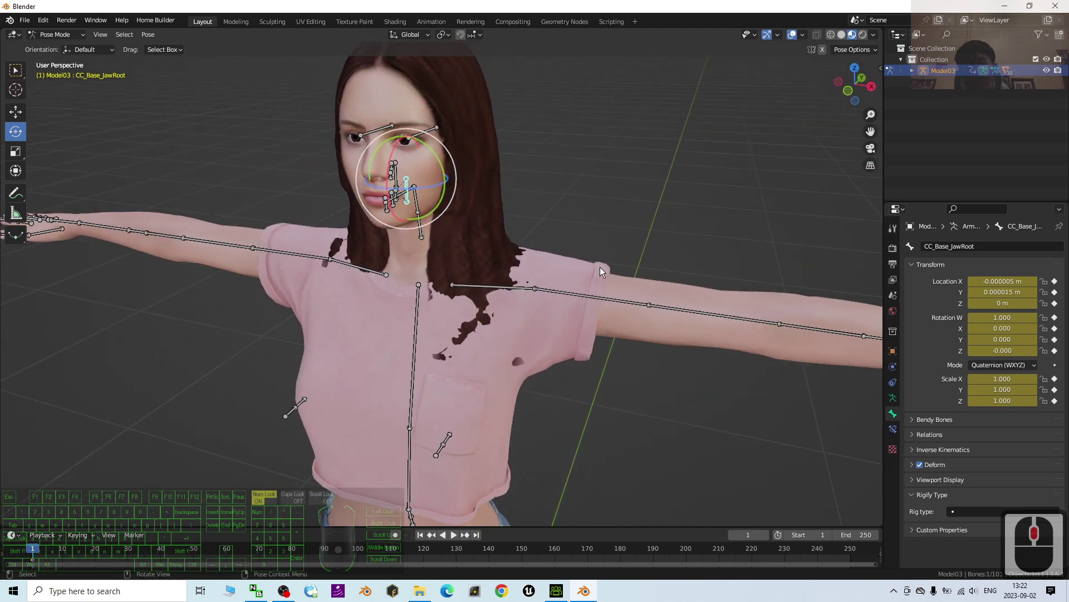
{"action": "scroll", "coordinate": [460, 229], "scroll_direction": "down", "scroll_amount": 3}
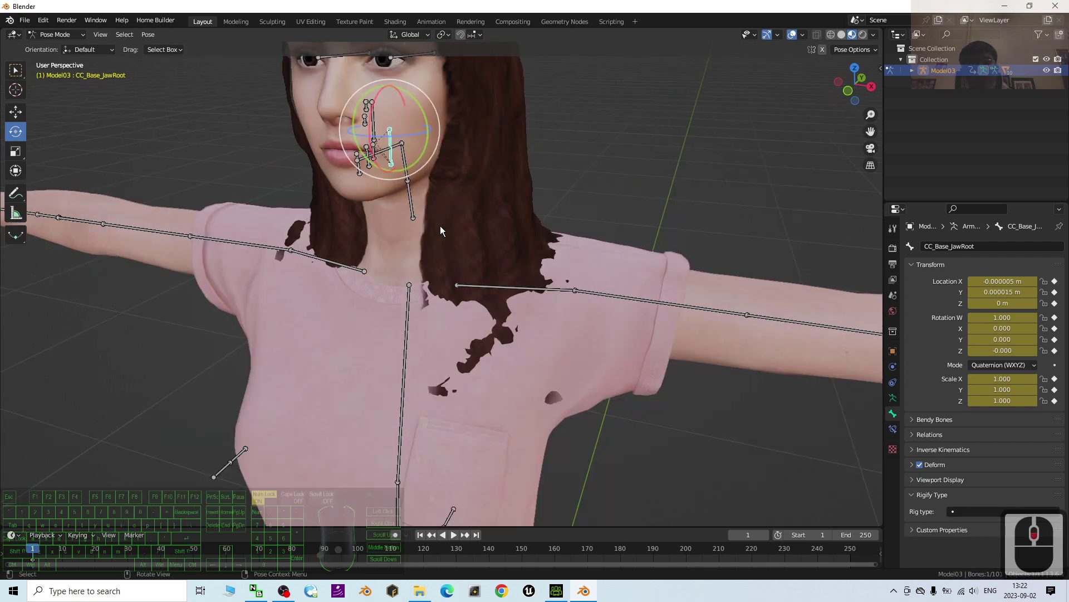
{"action": "middle_click_drag", "start_coordinate": [452, 225], "coordinate": [467, 288]}
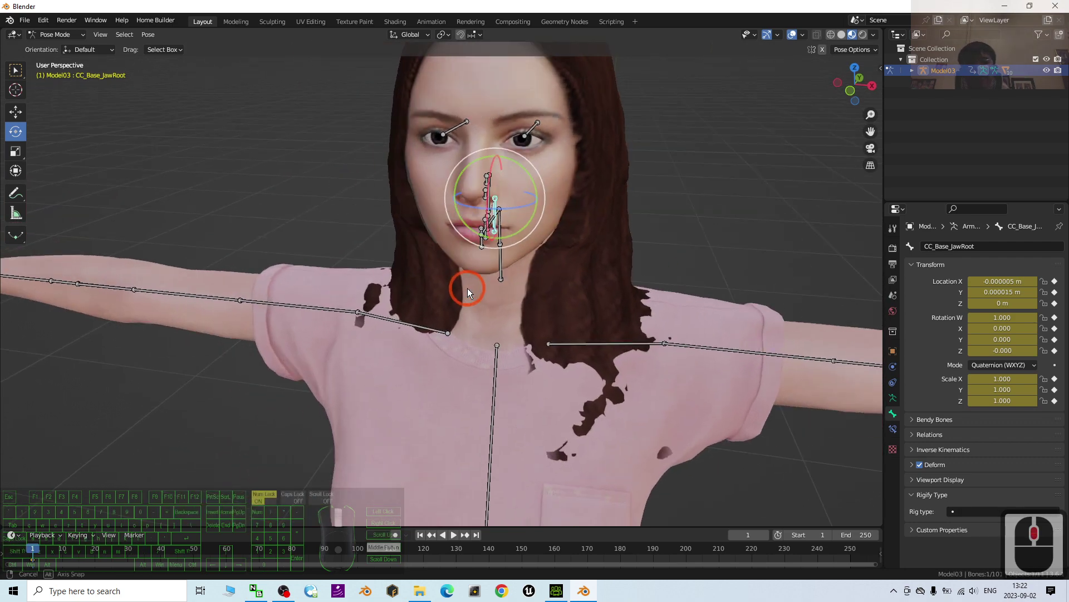
{"action": "scroll", "coordinate": [637, 229], "scroll_direction": "down", "scroll_amount": 3}
{"action": "middle_click_drag", "start_coordinate": [533, 361], "coordinate": [592, 381]}
{"action": "scroll", "coordinate": [591, 380], "scroll_direction": "up", "scroll_amount": 2}
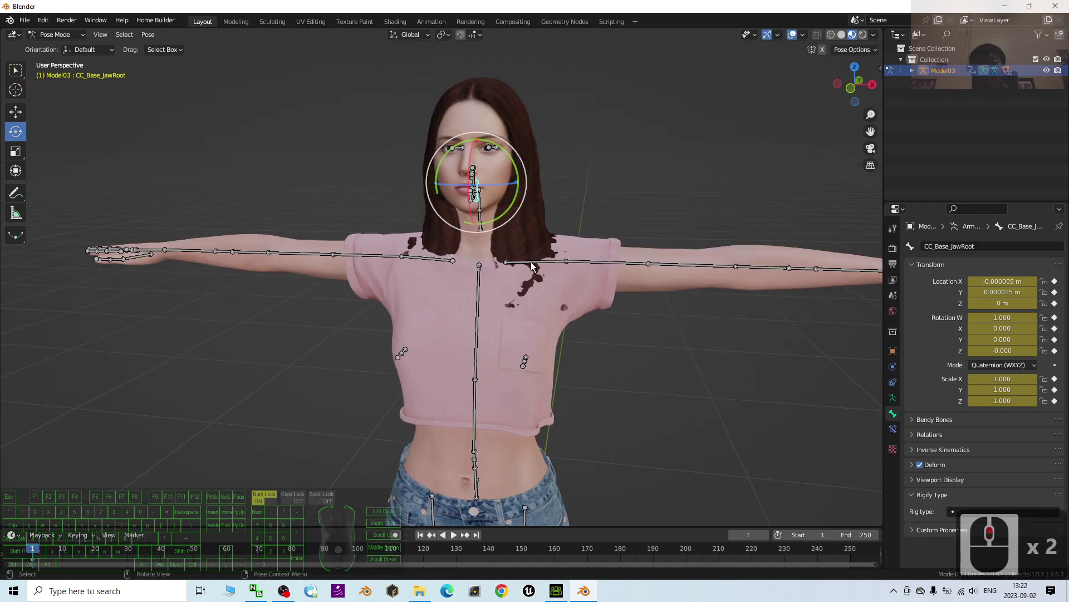
{"action": "scroll", "coordinate": [590, 376], "scroll_direction": "down", "scroll_amount": 3}
{"action": "middle_click_drag", "start_coordinate": [553, 343], "coordinate": [560, 297]}
{"action": "scroll", "coordinate": [560, 297], "scroll_direction": "up", "scroll_amount": 4}
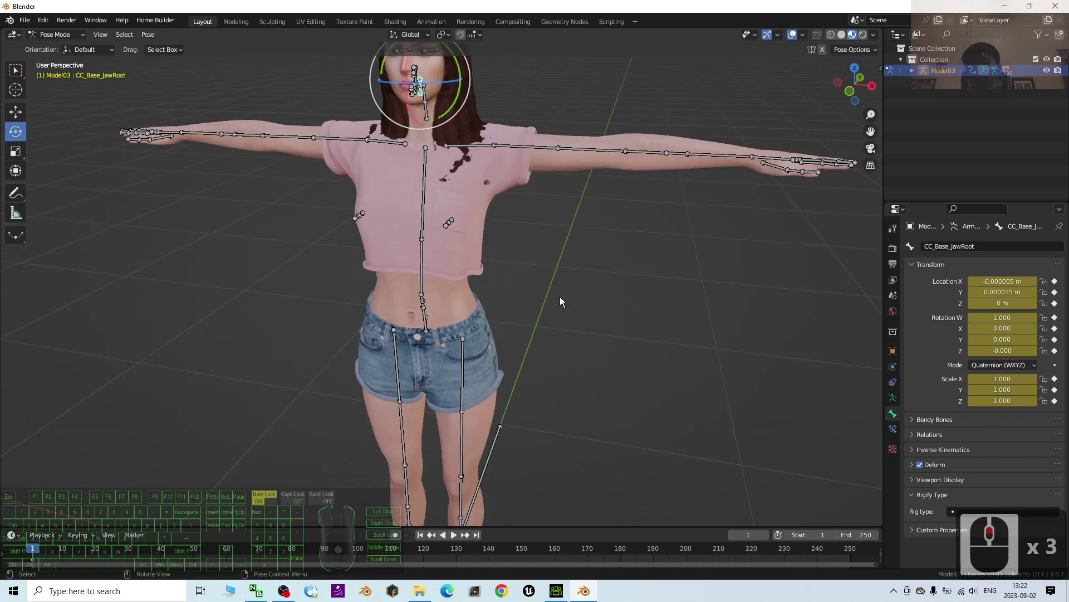
{"action": "middle_click_drag", "start_coordinate": [571, 259], "coordinate": [550, 365], "text": "shift"}
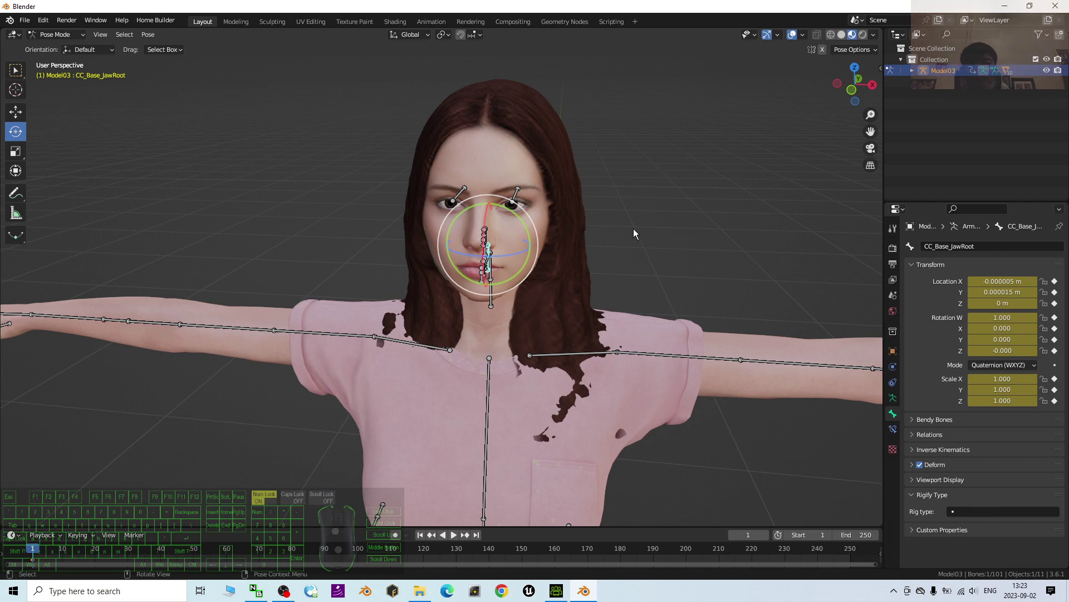
{"action": "scroll", "coordinate": [634, 233], "scroll_direction": "down", "scroll_amount": 8}
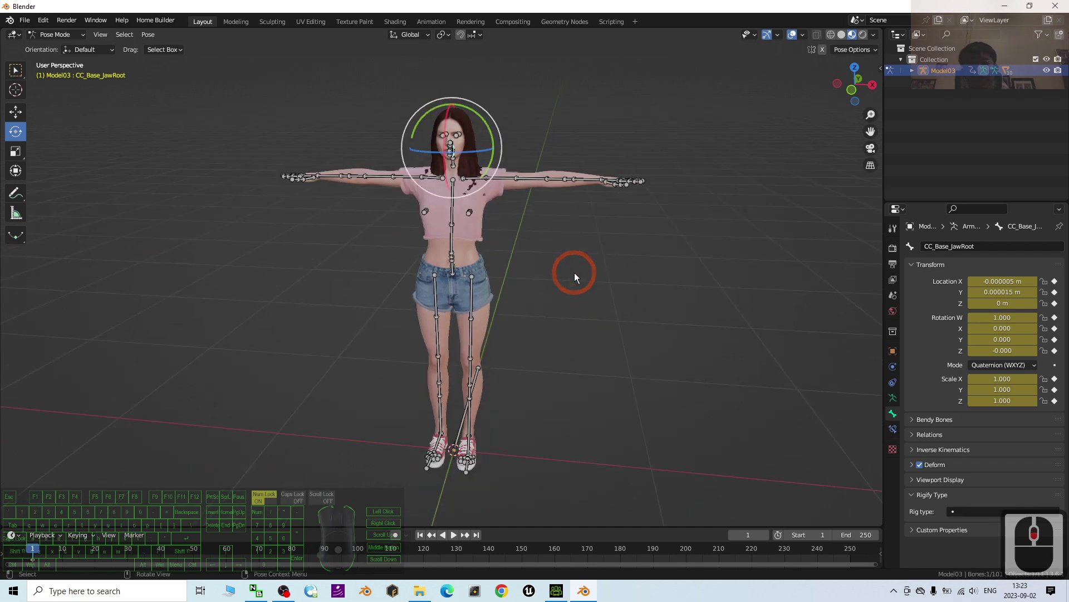
{"action": "scroll", "coordinate": [271, 175], "scroll_direction": "up", "scroll_amount": 2}
{"action": "middle_click_drag", "start_coordinate": [723, 200], "coordinate": [671, 200]}
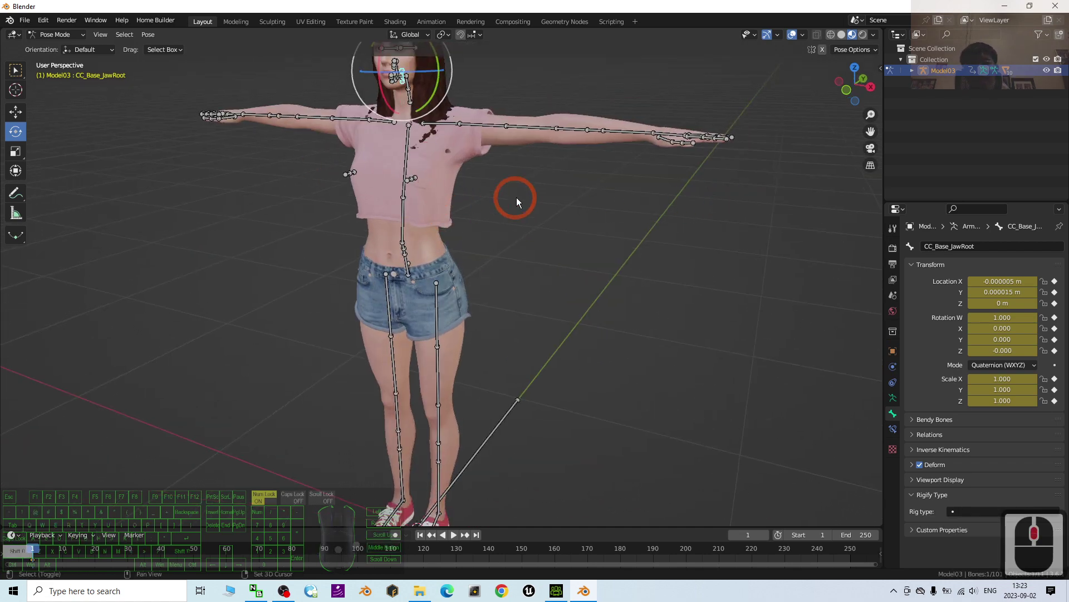
{"action": "middle_click_drag", "start_coordinate": [517, 197], "coordinate": [552, 320], "text": "shift"}
{"action": "scroll", "coordinate": [582, 243], "scroll_direction": "up", "scroll_amount": 2}
{"action": "scroll", "coordinate": [593, 245], "scroll_direction": "up", "scroll_amount": 1}
{"action": "middle_click_drag", "start_coordinate": [258, 289], "coordinate": [252, 356], "text": "shift"}
{"action": "scroll", "coordinate": [561, 262], "scroll_direction": "down", "scroll_amount": 7}
{"action": "middle_click_drag", "start_coordinate": [515, 387], "coordinate": [521, 337], "text": "shift"}
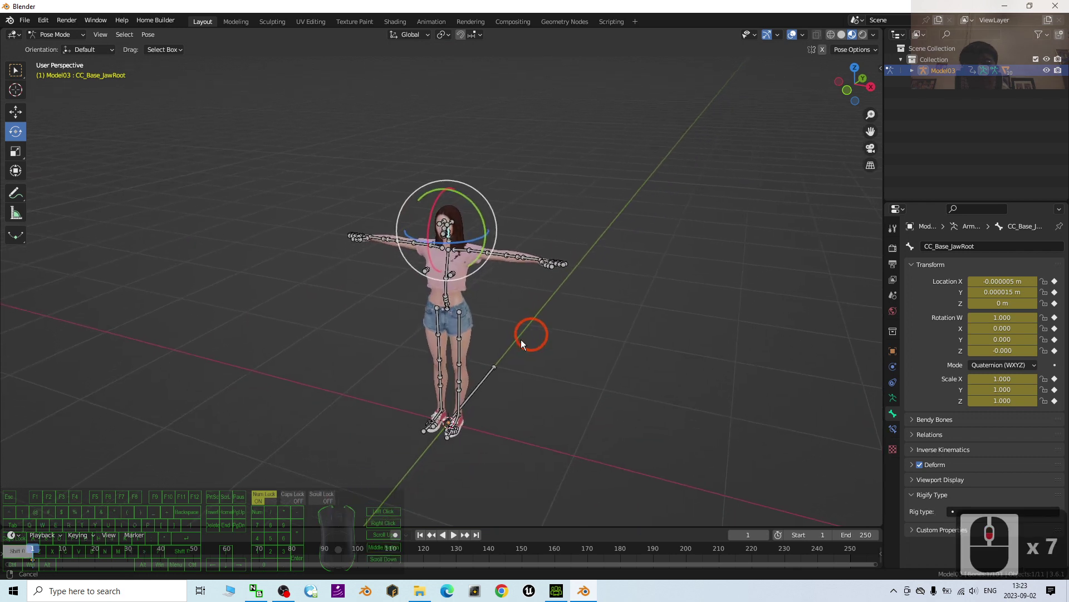
{"action": "middle_click_drag", "start_coordinate": [546, 407], "coordinate": [557, 404], "text": "shift"}
{"action": "middle_click_drag", "start_coordinate": [455, 422], "coordinate": [459, 423]}
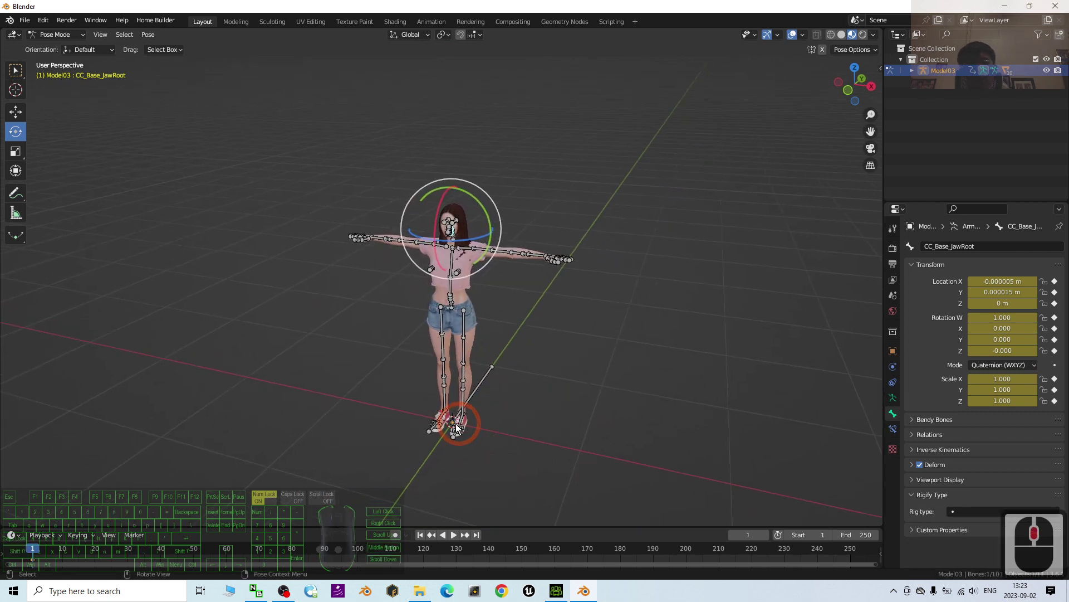
{"action": "scroll", "coordinate": [463, 404], "scroll_direction": "up", "scroll_amount": 2}
{"action": "scroll", "coordinate": [463, 404], "scroll_direction": "down", "scroll_amount": 1}
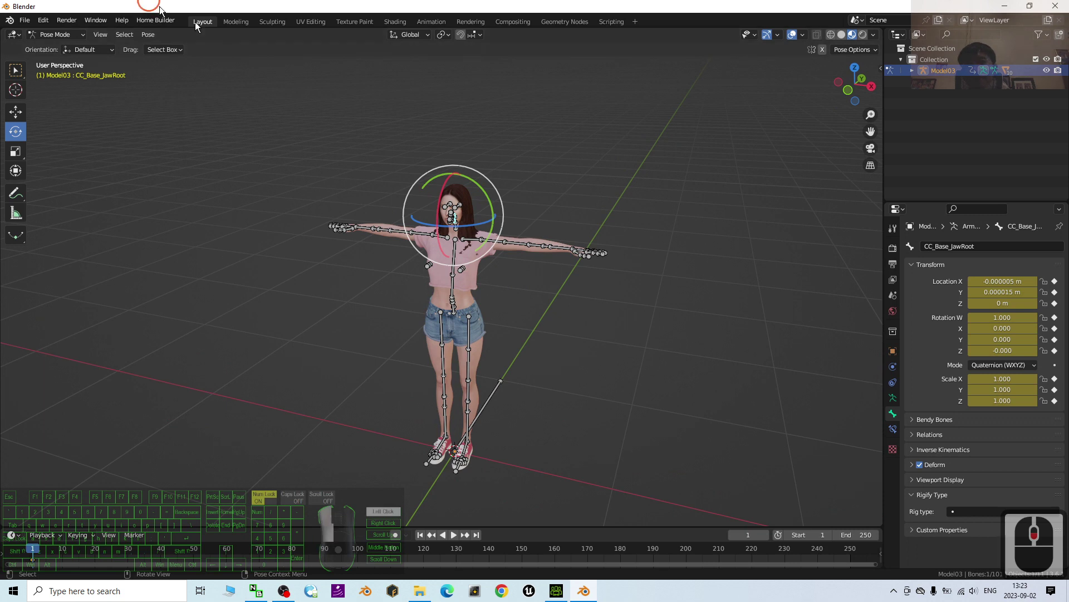
{"action": "left_click_drag", "start_coordinate": [148, 5], "coordinate": [362, 11]}
Step: Use Save As to store the scene on the Desktop as model03.blend
{"action": "left_click", "coordinate": [230, 35]}
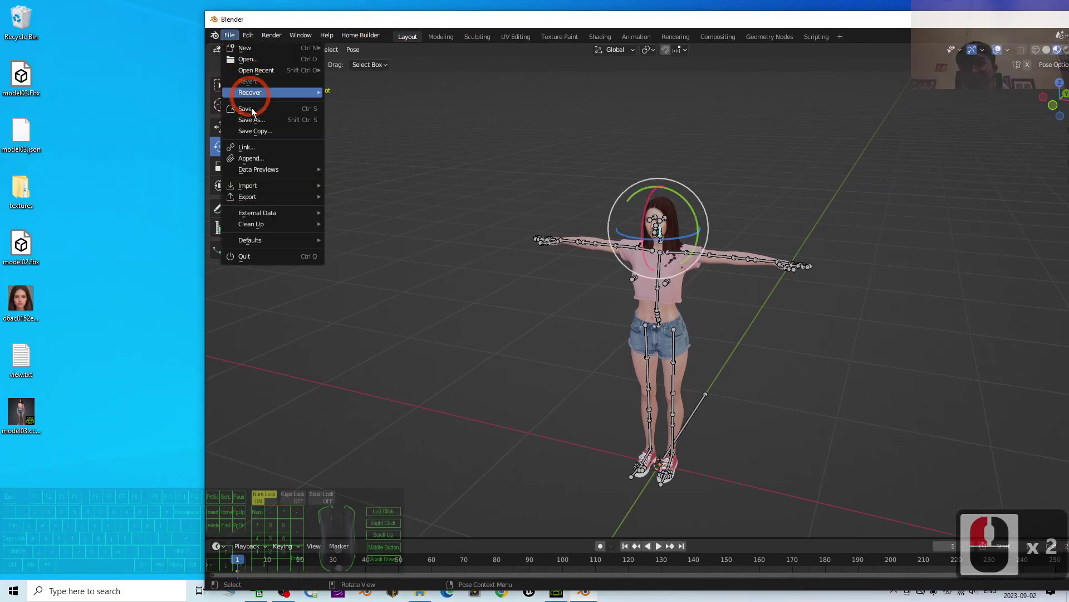
{"action": "left_click", "coordinate": [266, 119]}
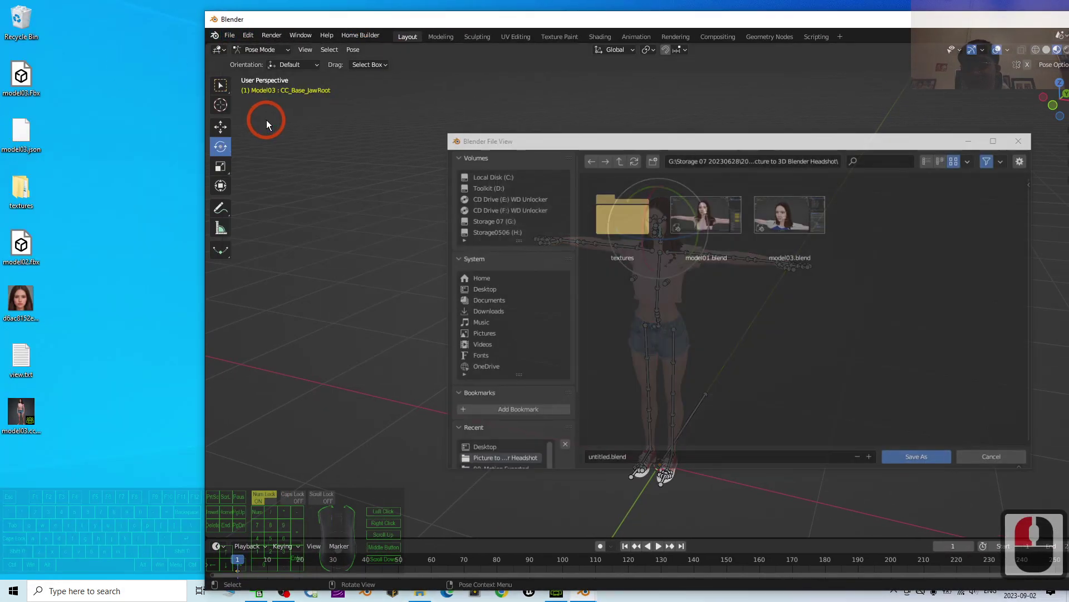
{"action": "left_click", "coordinate": [479, 290]}
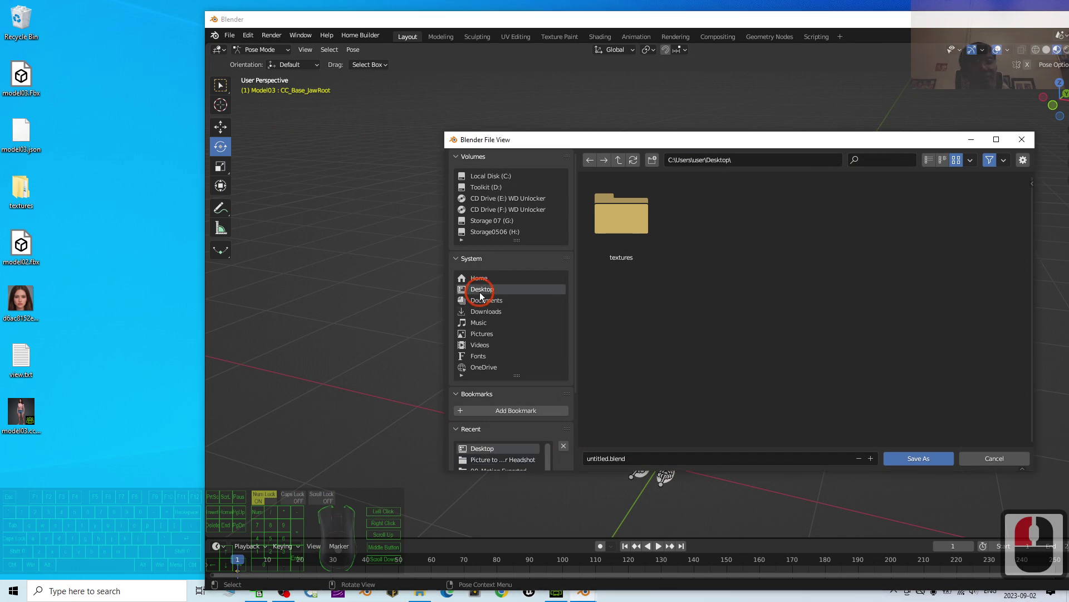
{"action": "left_click", "coordinate": [662, 457]}
{"action": "key", "text": "BackSpace"}
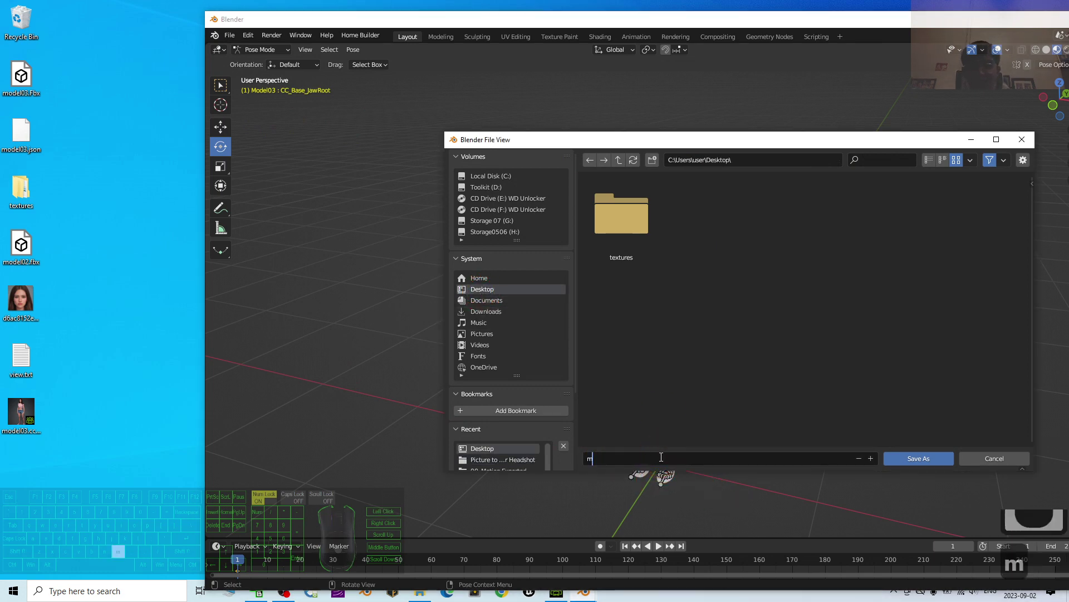
{"action": "type", "text": "model03.blend"}
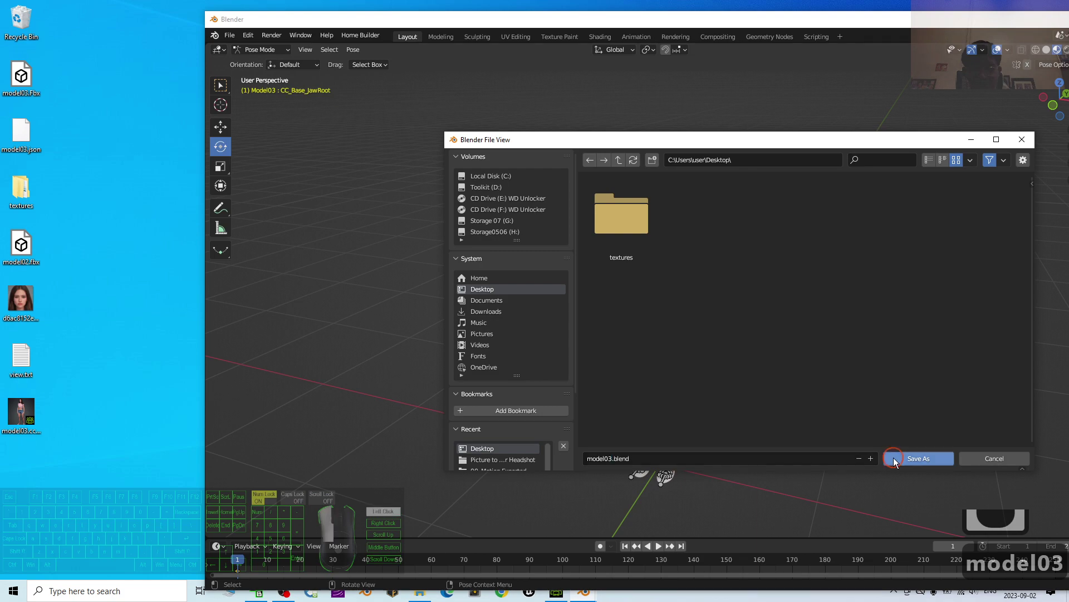
{"action": "left_click", "coordinate": [891, 457]}
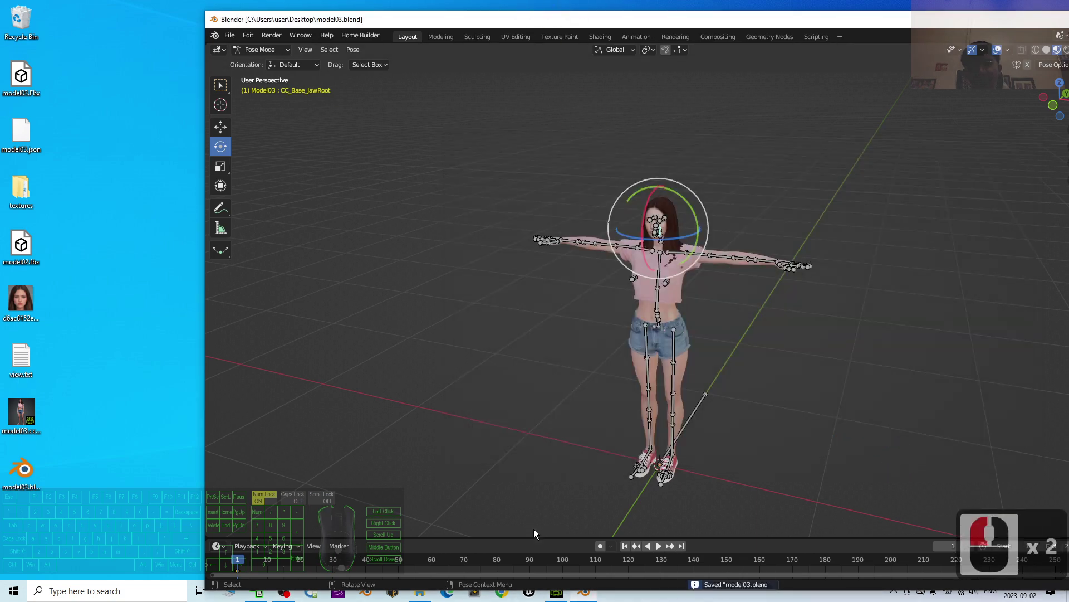
Step: Switch to Character Creator 4 and zoom, pan and orbit to a head-on view of her face
{"action": "left_click", "coordinate": [556, 591]}
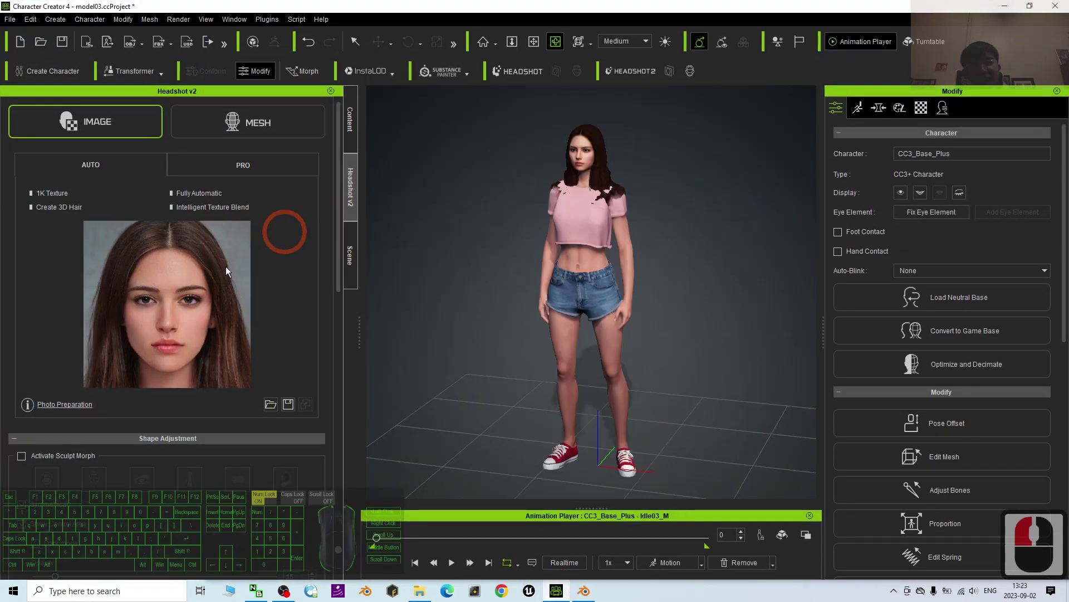
{"action": "scroll", "coordinate": [530, 281], "scroll_direction": "up", "scroll_amount": 20}
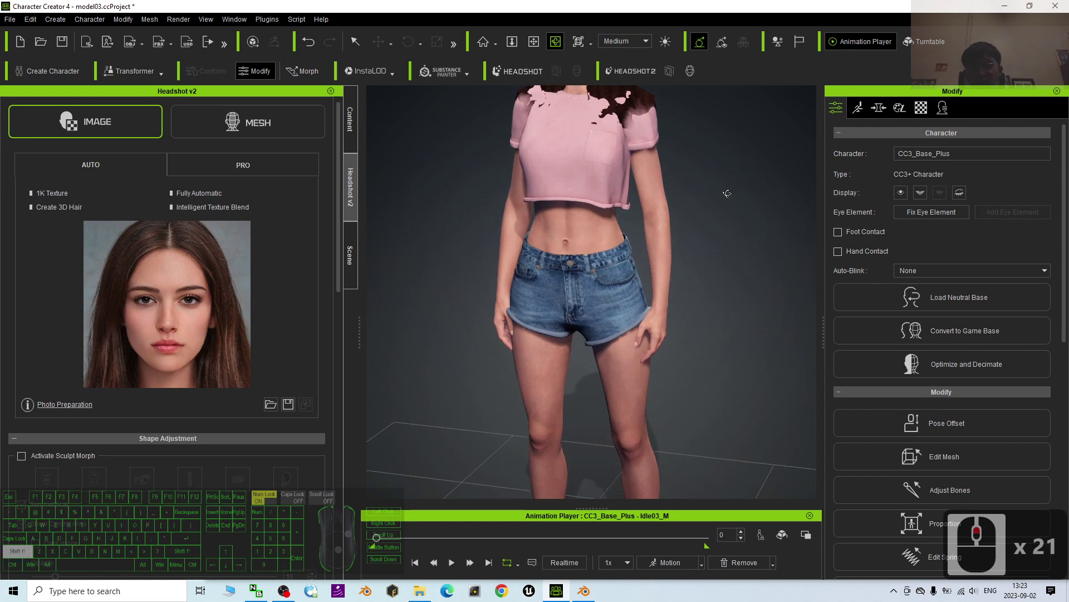
{"action": "key", "text": "shift"}
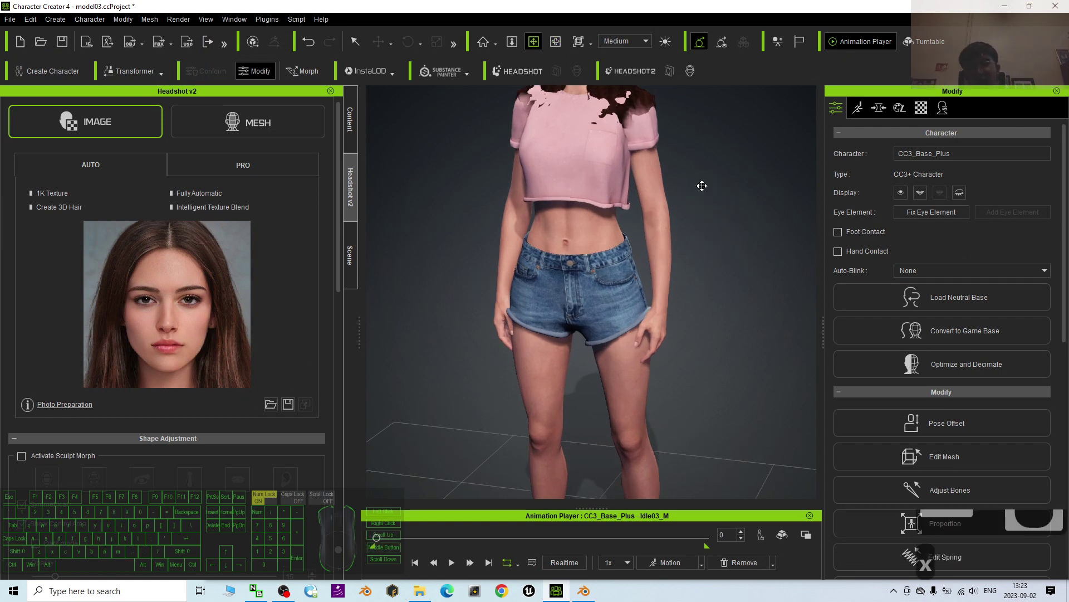
{"action": "left_click_drag", "start_coordinate": [705, 195], "coordinate": [706, 426]}
{"action": "scroll", "coordinate": [113, 295], "scroll_direction": "up", "scroll_amount": 9}
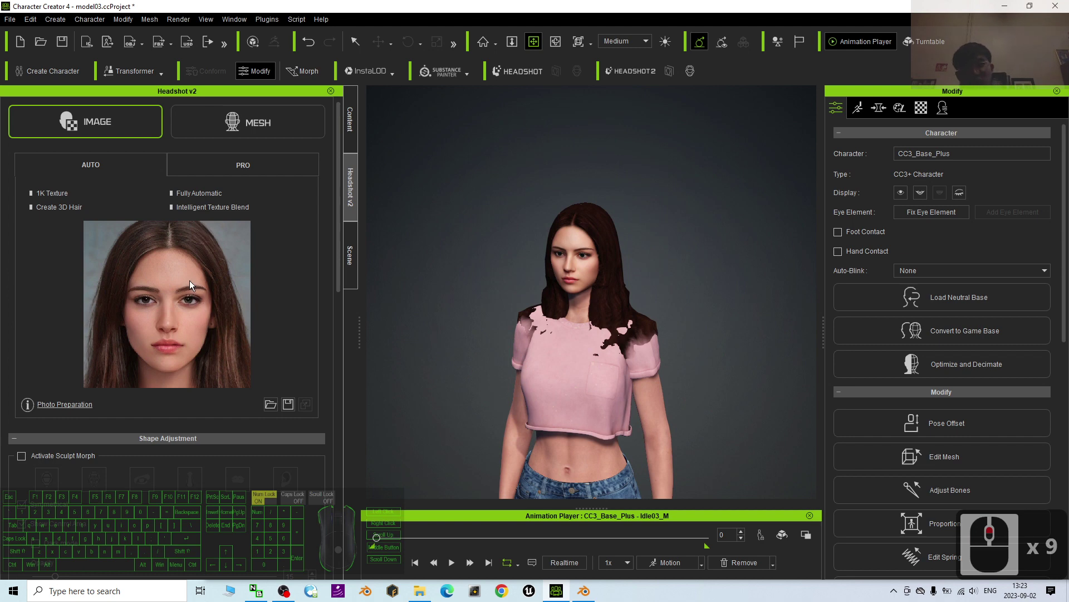
{"action": "scroll", "coordinate": [553, 340], "scroll_direction": "up", "scroll_amount": 7}
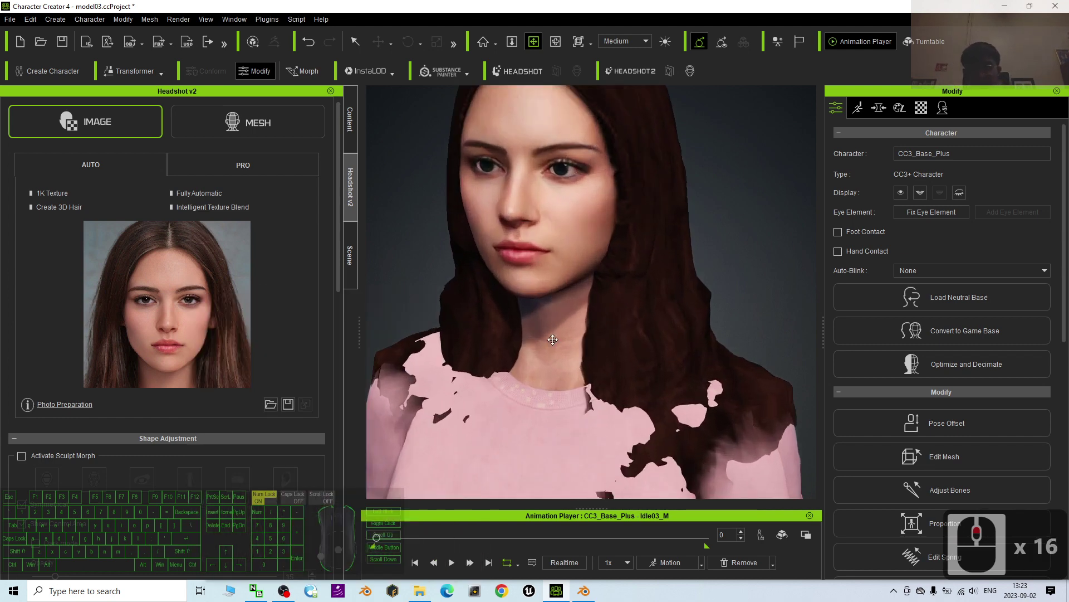
{"action": "left_click_drag", "start_coordinate": [439, 337], "coordinate": [534, 334]}
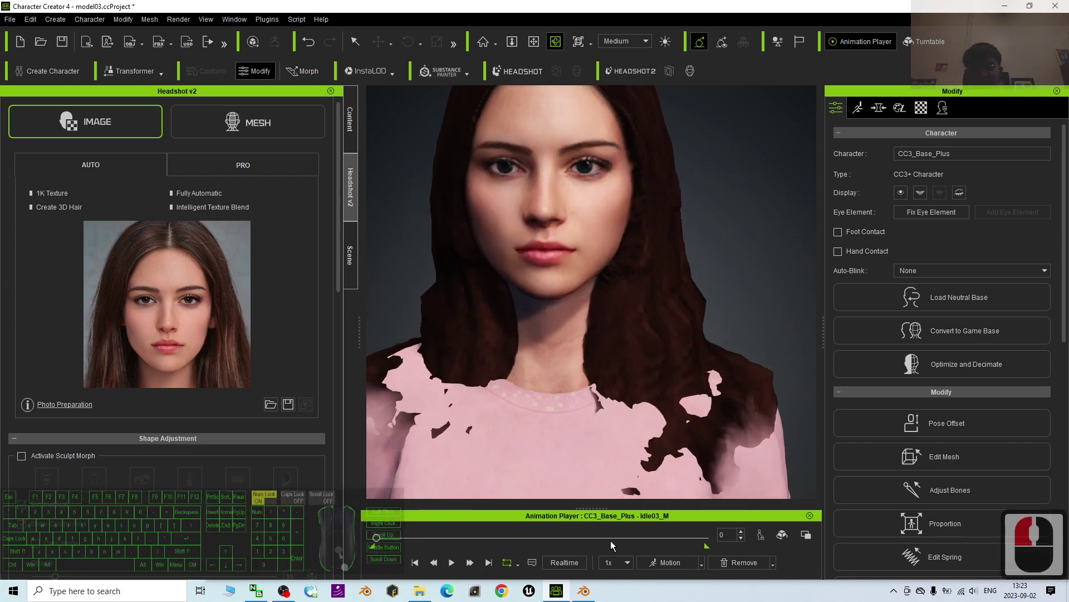
Step: Switch back to Blender and orbit, pan and zoom onto the posed model03 character's face
{"action": "left_click", "coordinate": [594, 598]}
{"action": "scroll", "coordinate": [812, 286], "scroll_direction": "up", "scroll_amount": 8}
{"action": "scroll", "coordinate": [821, 282], "scroll_direction": "down", "scroll_amount": 4}
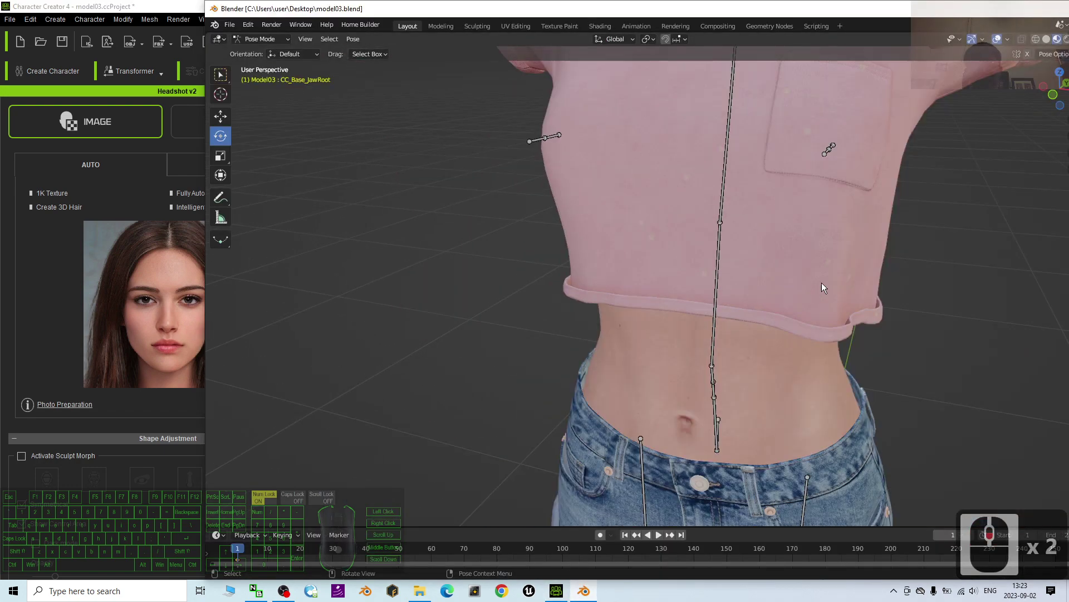
{"action": "middle_click_drag", "start_coordinate": [890, 256], "coordinate": [775, 383], "text": "shift"}
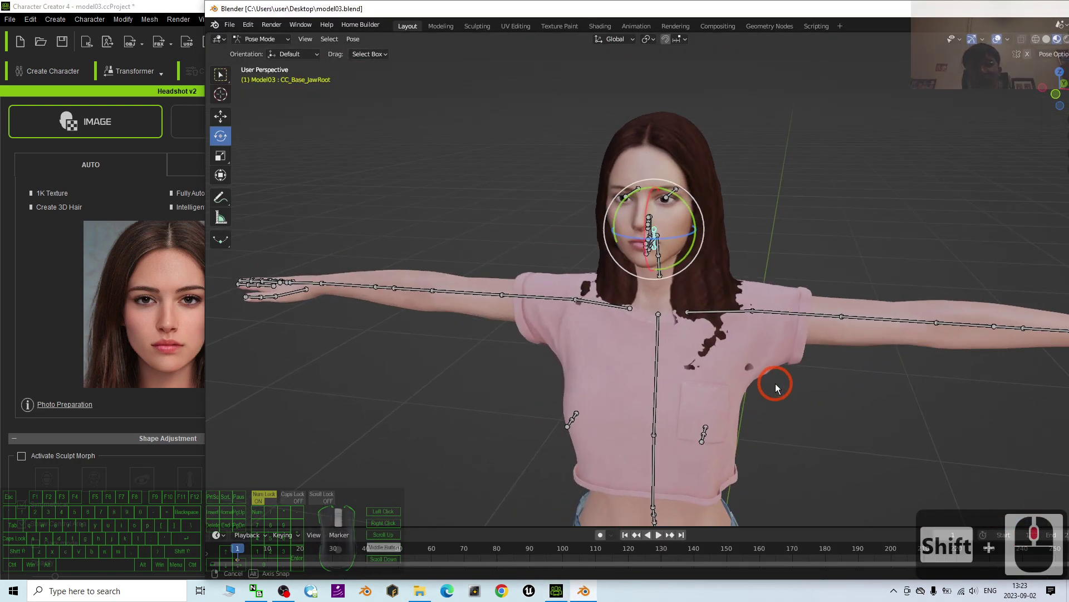
{"action": "scroll", "coordinate": [874, 181], "scroll_direction": "up", "scroll_amount": 2}
{"action": "middle_click_drag", "start_coordinate": [894, 176], "coordinate": [690, 360]}
{"action": "scroll", "coordinate": [483, 210], "scroll_direction": "up", "scroll_amount": 1}
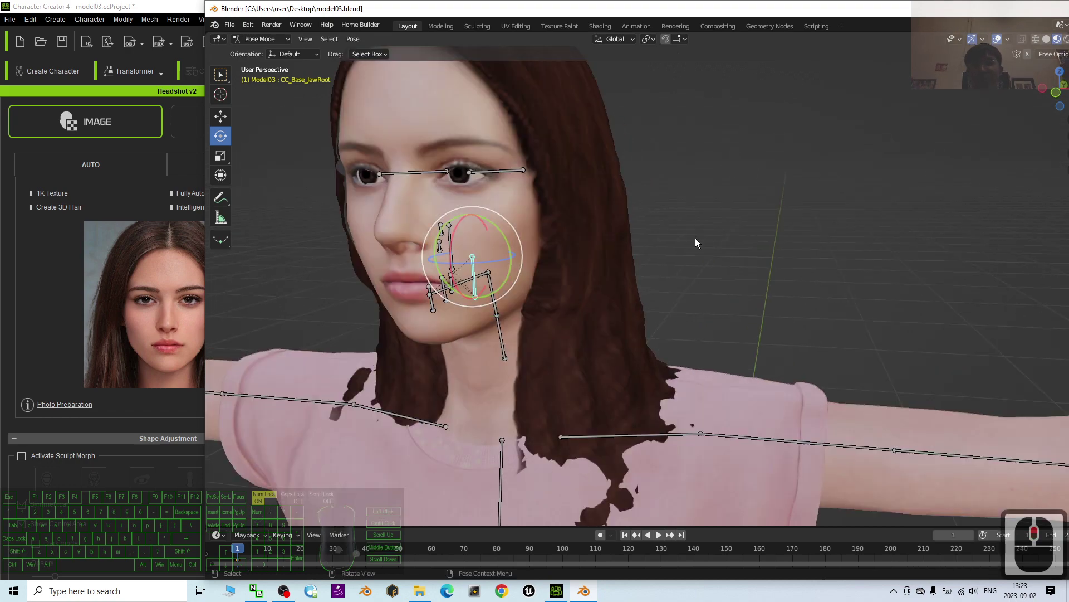
{"action": "middle_click_drag", "start_coordinate": [695, 238], "coordinate": [703, 275], "text": "shift"}
{"action": "middle_click_drag", "start_coordinate": [617, 327], "coordinate": [596, 351]}
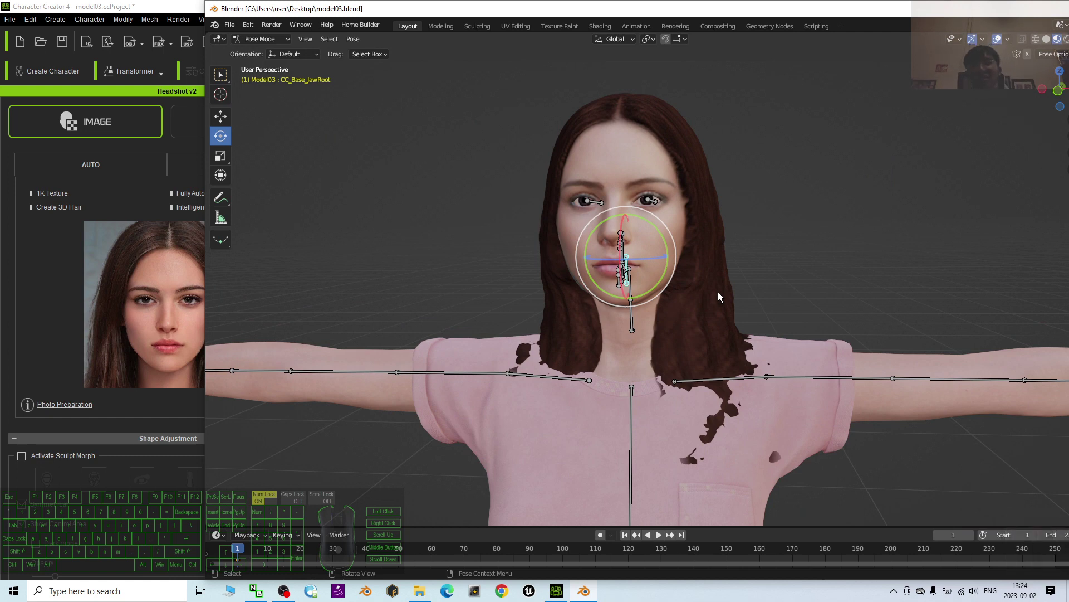
{"action": "scroll", "coordinate": [787, 307], "scroll_direction": "up", "scroll_amount": 3}
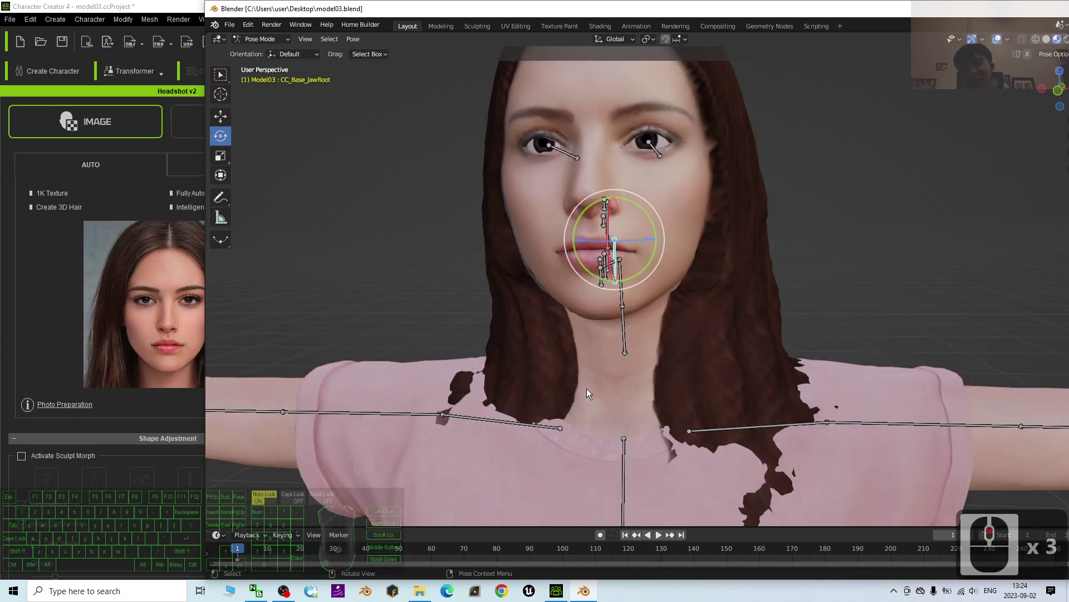
{"action": "scroll", "coordinate": [654, 410], "scroll_direction": "down", "scroll_amount": 4}
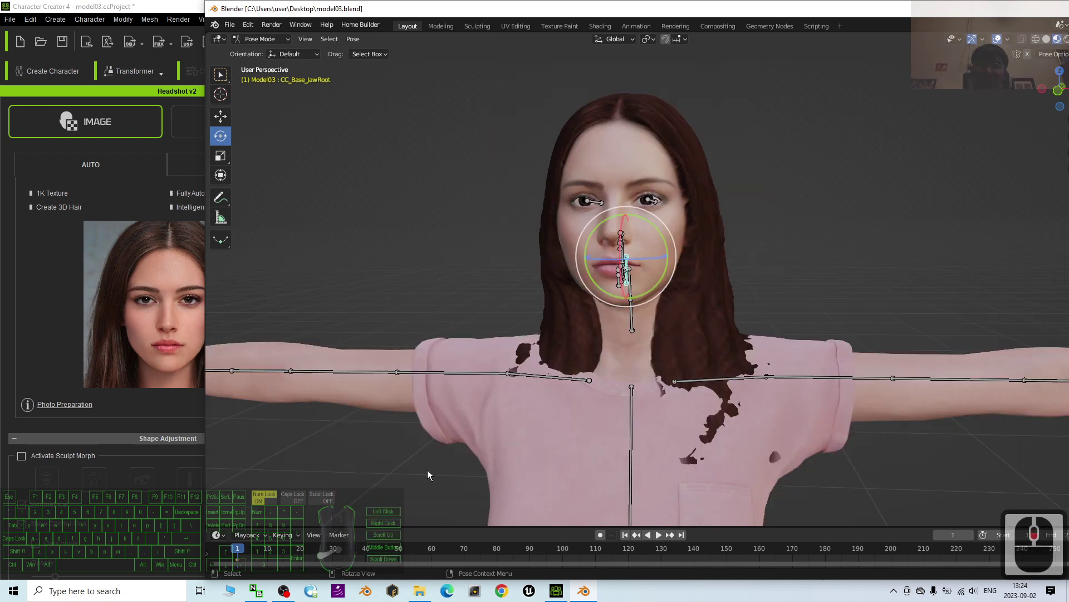